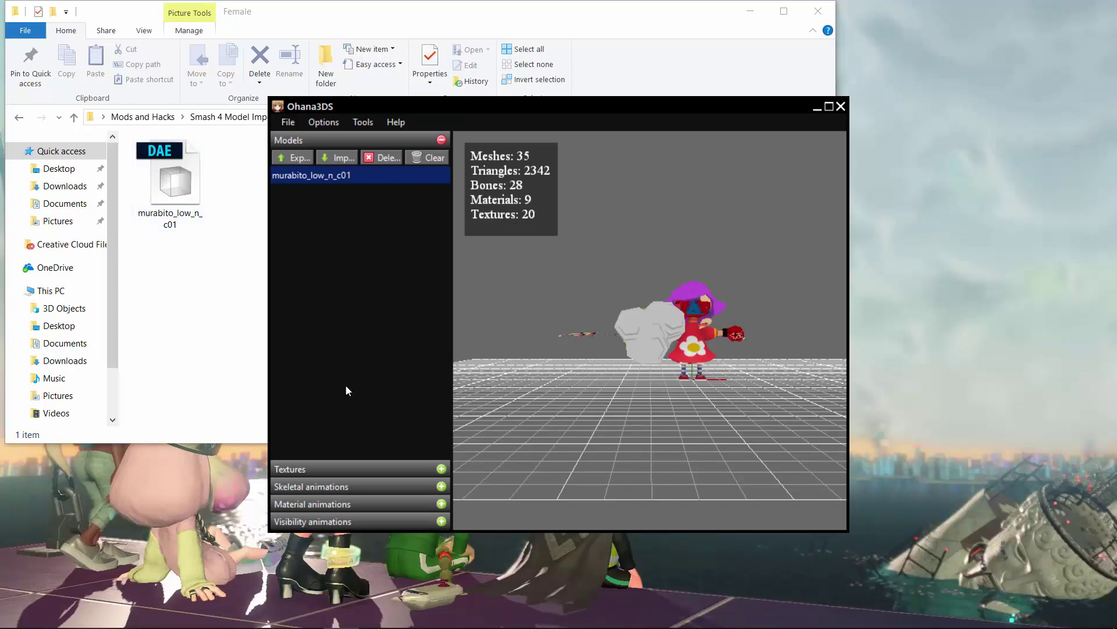
Export all the model's textures with their internal names into the Murabito\Female folder
click(441, 469)
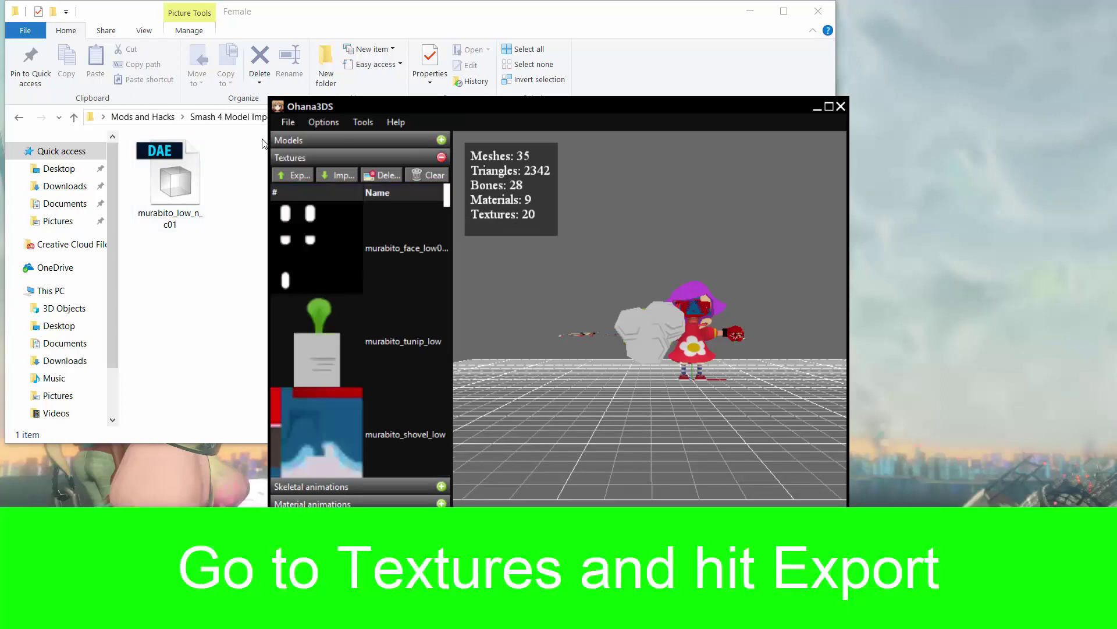
click(295, 176)
triple_click(552, 218)
text(C:\Users\Miguel Gomez\Desktop\Mods and Hacks\Smash 4 Model Imports\Characters\3DS Bone\Murabito\Female)
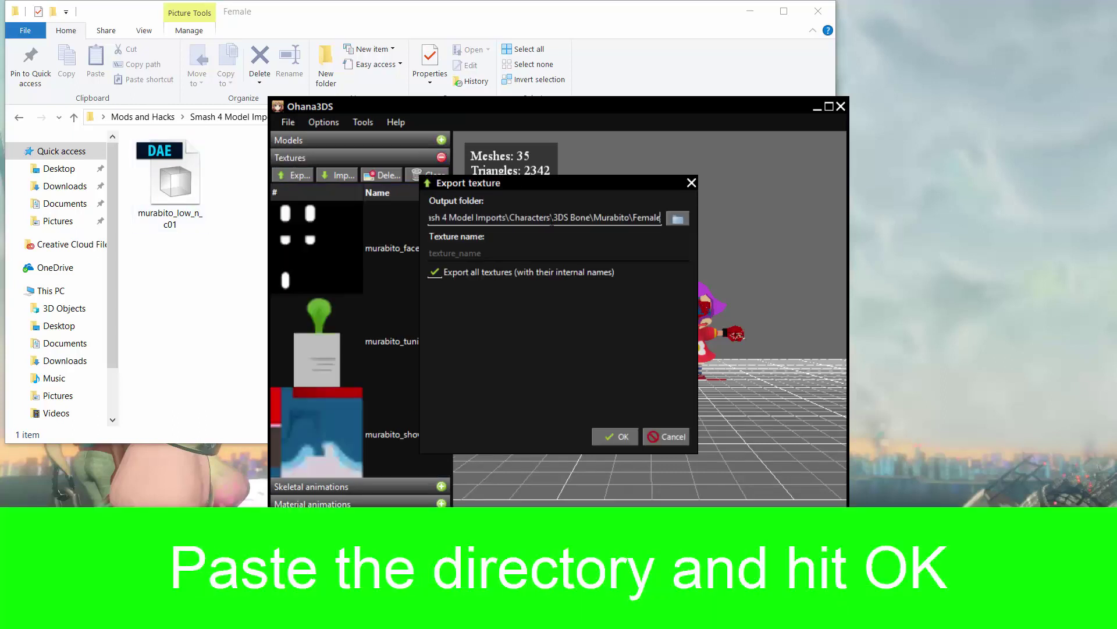
key(Return)
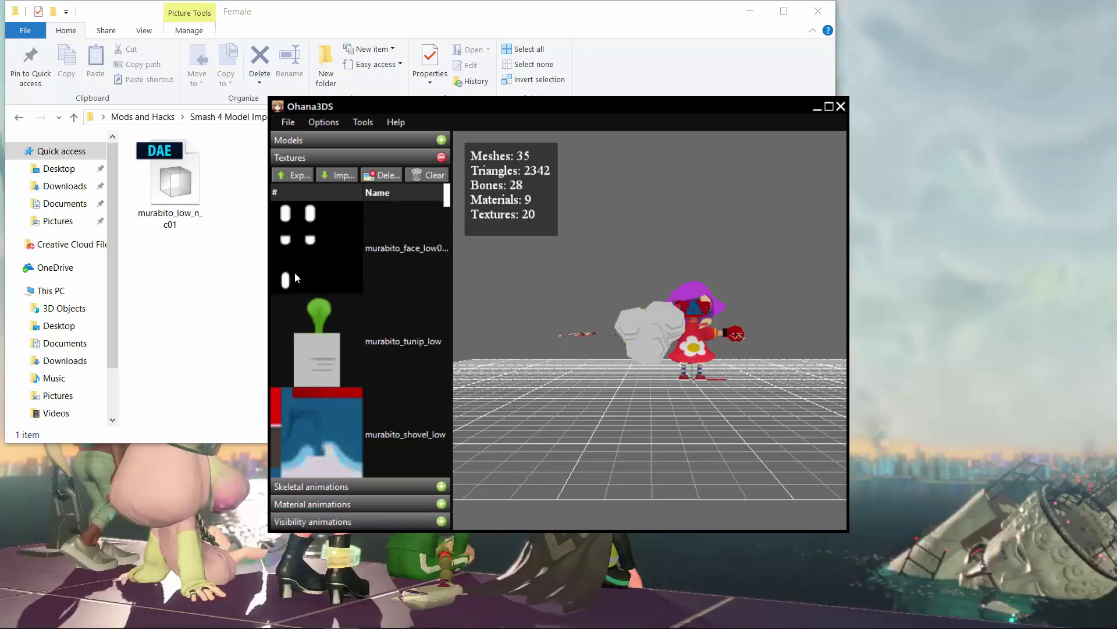
Go to the noesisv4231 folder inside Characters and launch Noesis
click(266, 294)
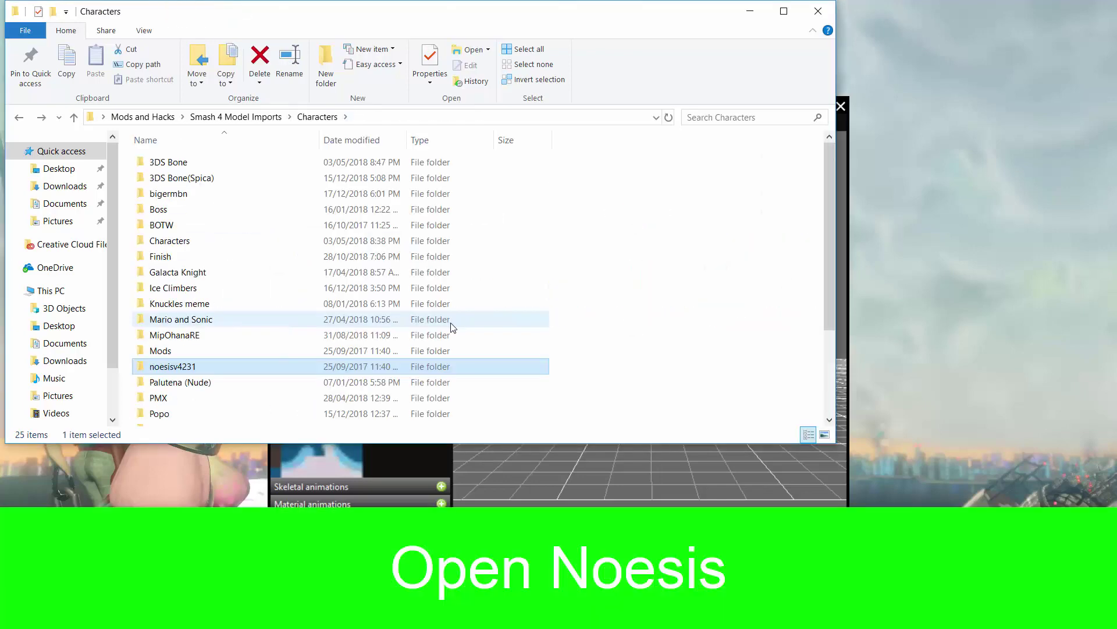
double_click(408, 366)
click(443, 240)
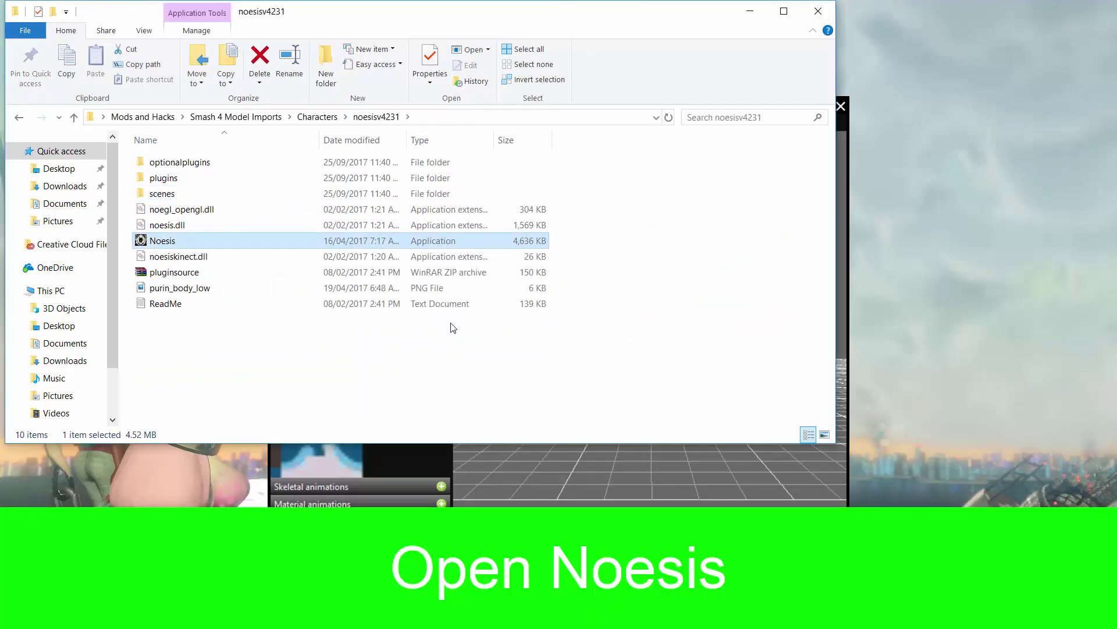
Go back to Characters and open the 3DS Bone, Murabito and Female folders in turn
key(BackSpace)
key(3)
key(Return)
text(mu)
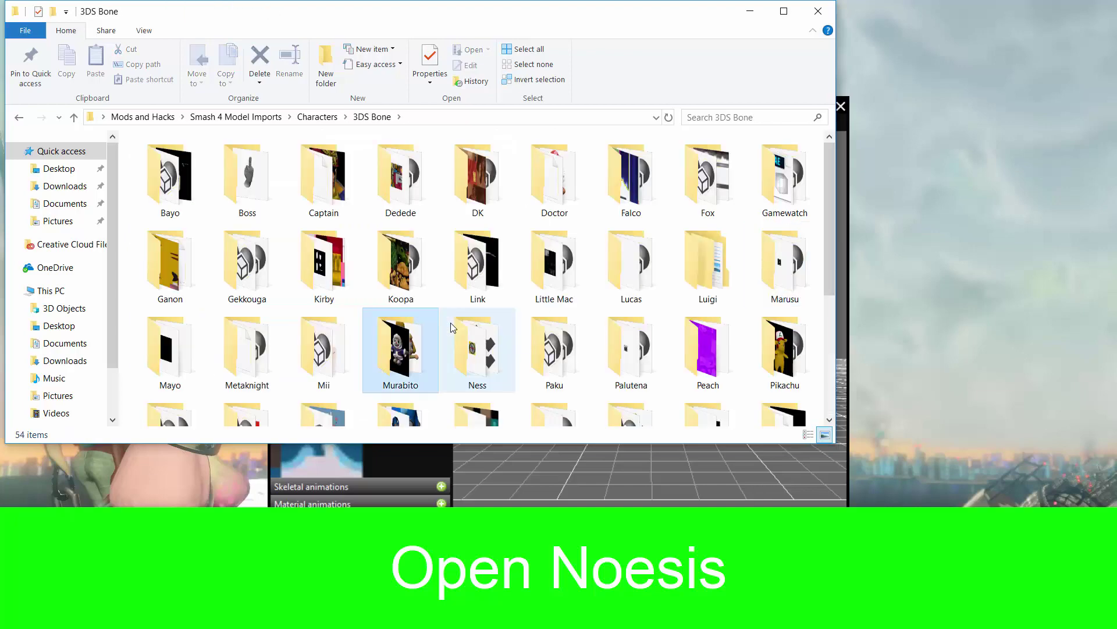
key(Return)
key(Return)
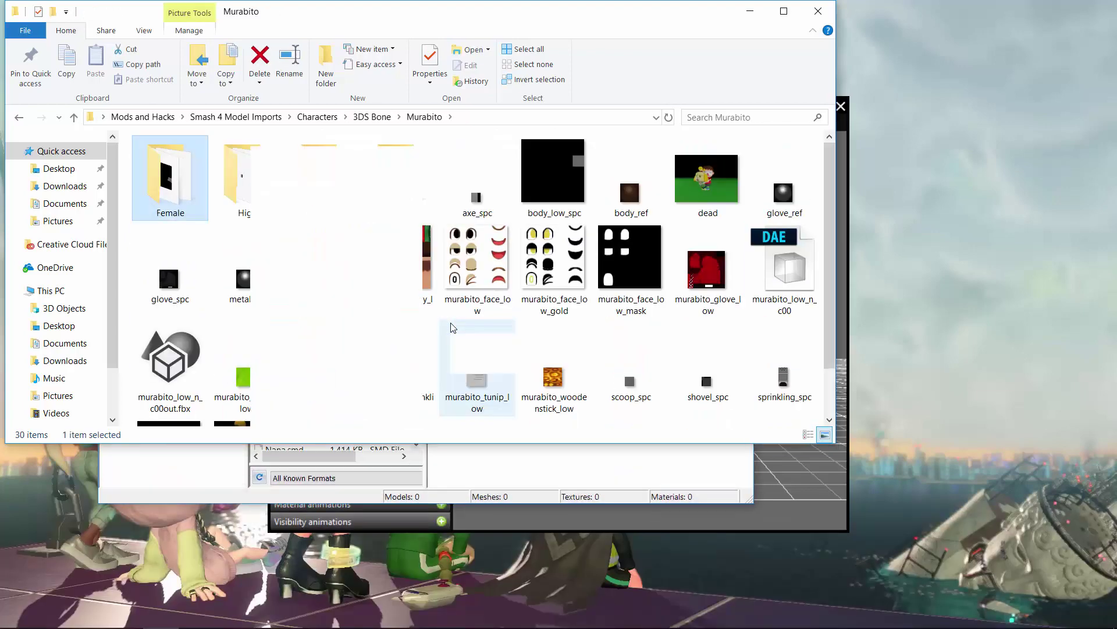
Load the murabito_low_n_c01 DAE file from the Female folder into the Noesis preview
click(519, 476)
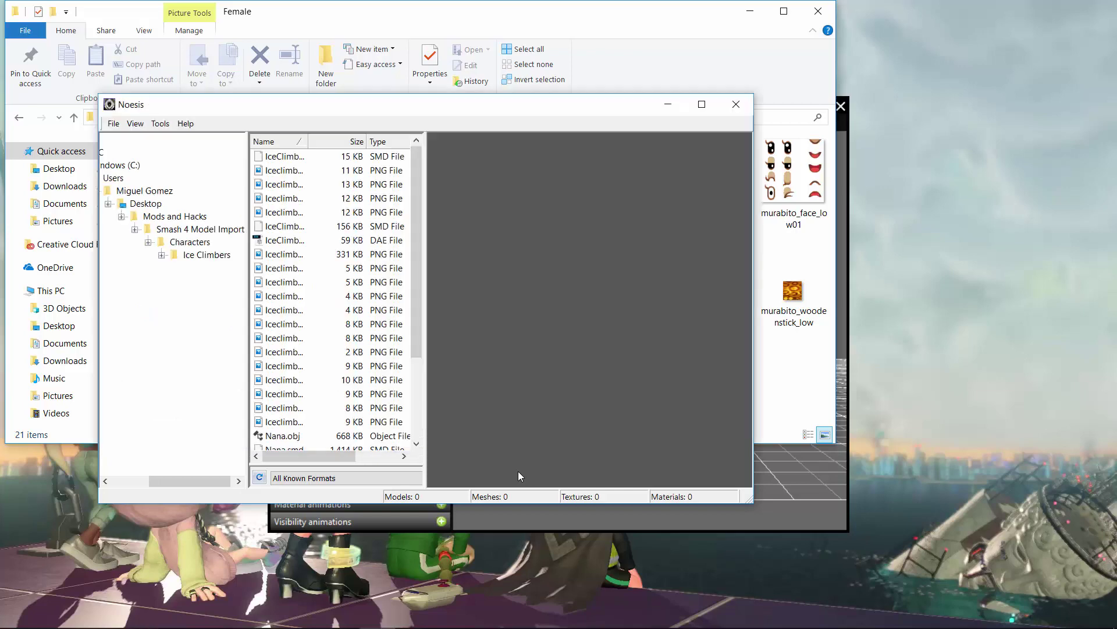
key(alt+Tab)
drag(401, 276, 445, 320)
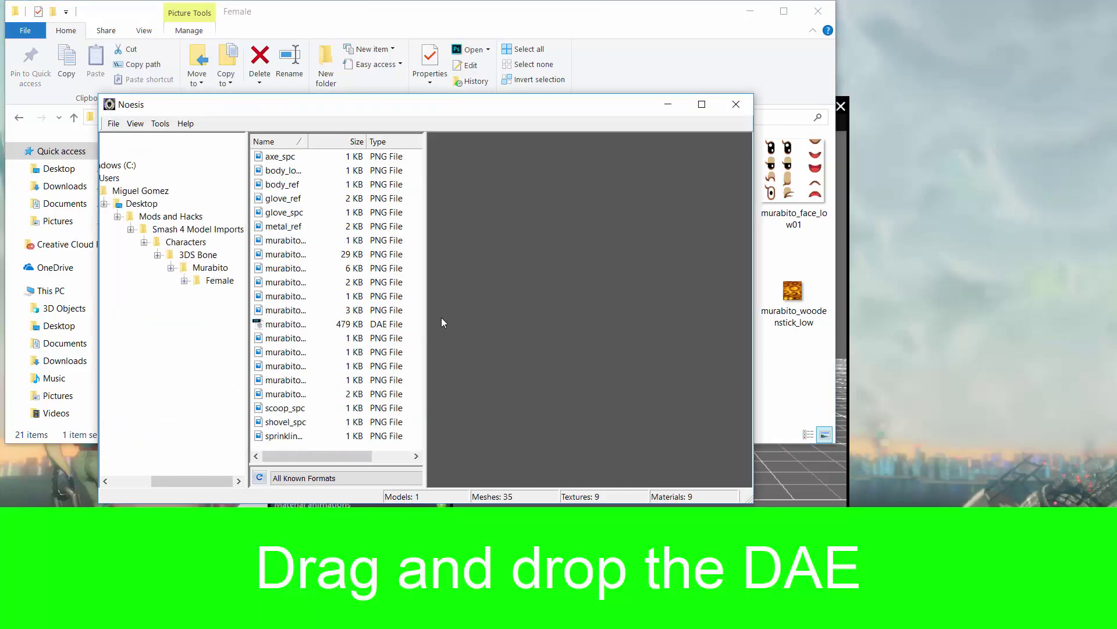
Export the previewed model as .fbx - Autodesk FBX with Flip UV's enabled, and close the export dialog
click(113, 123)
click(160, 166)
click(423, 233)
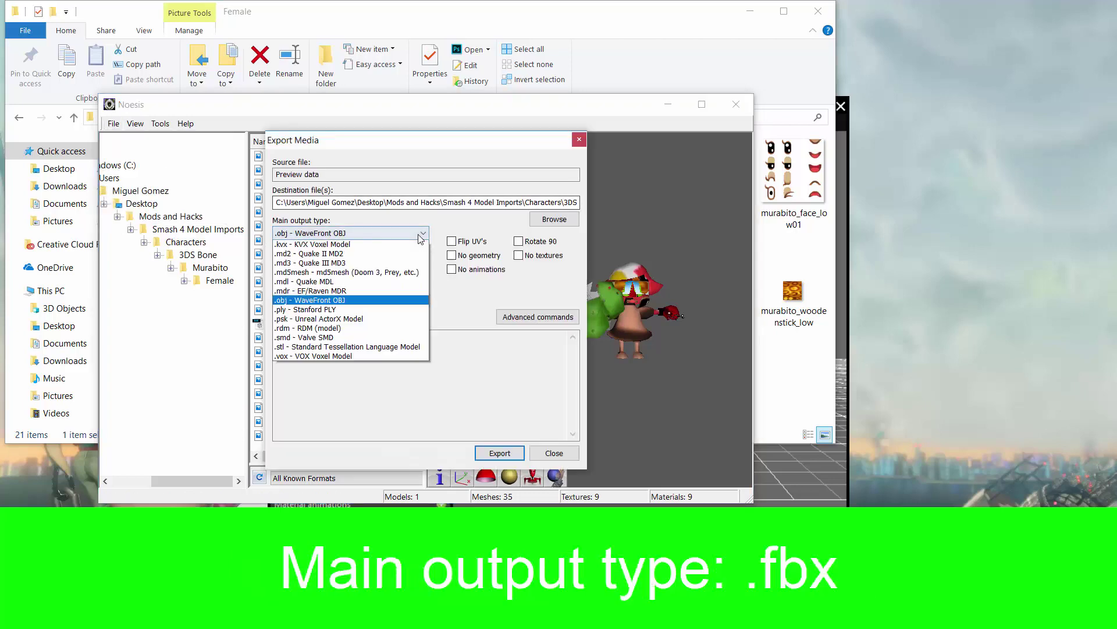
click(380, 254)
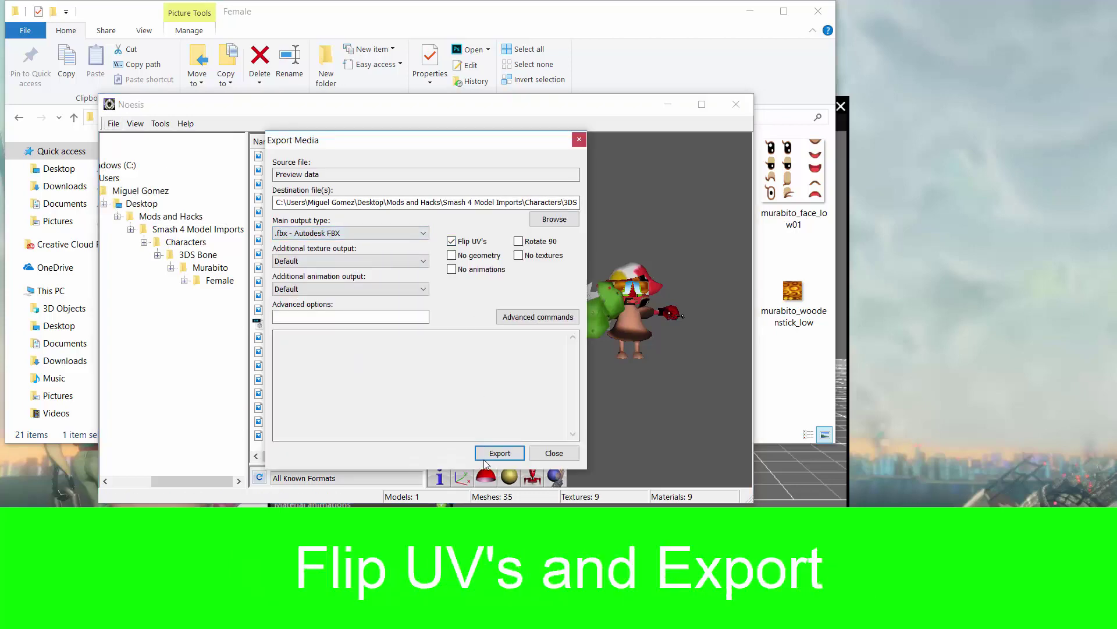
click(499, 453)
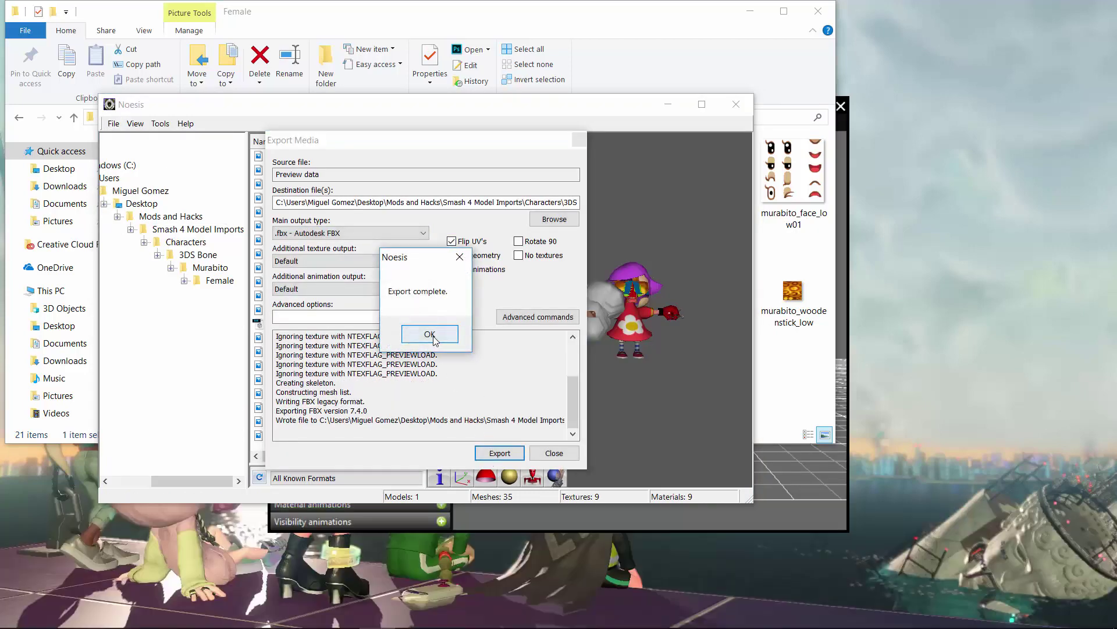
click(429, 332)
click(554, 452)
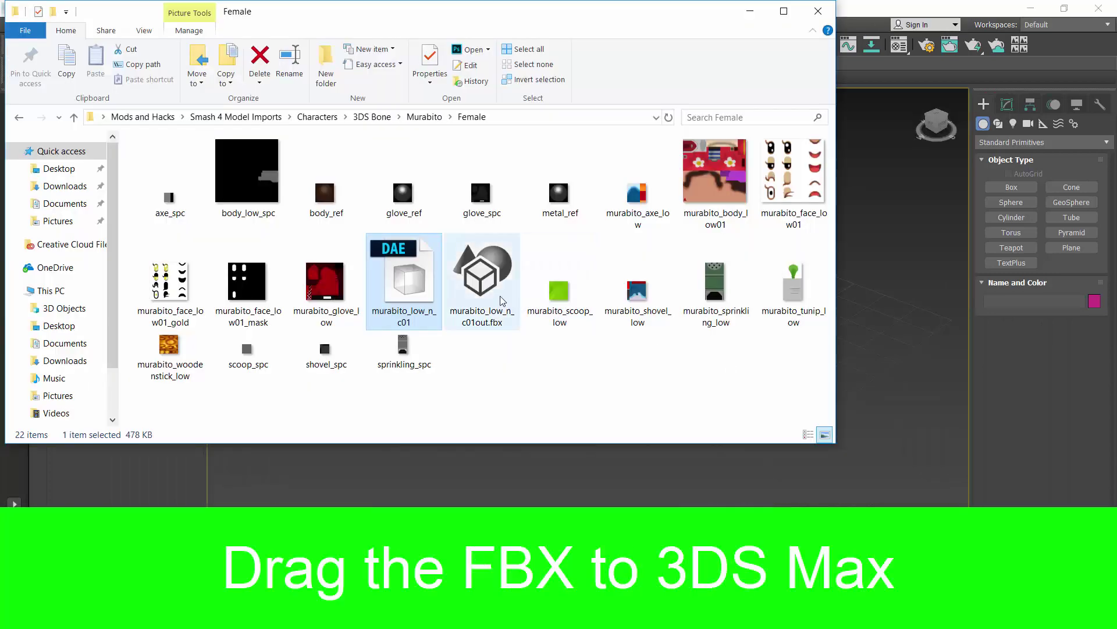
Import murabito_low_n_c01out.fbx from the Female folder into 3ds Max and dismiss the Move Transform Type-In window
drag(493, 281, 579, 270)
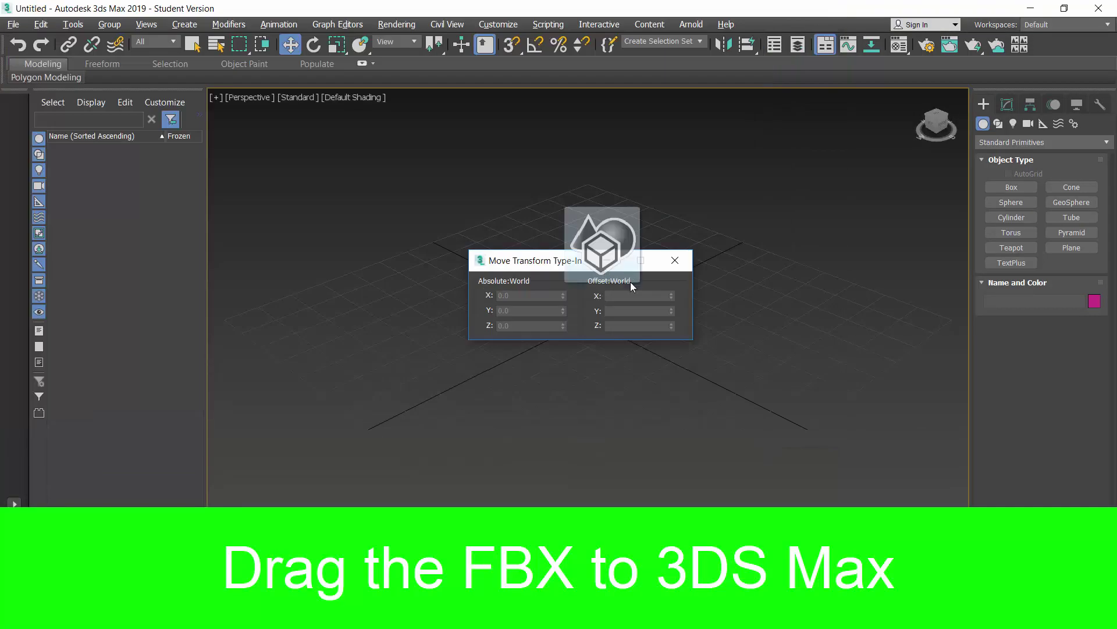
drag(632, 282, 605, 297)
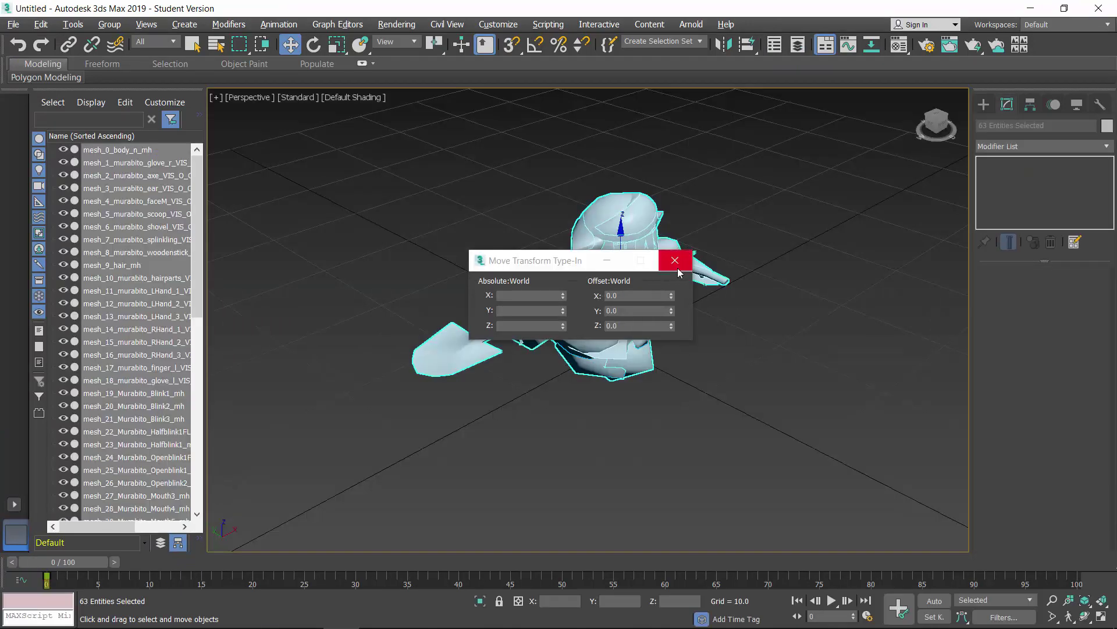
click(672, 257)
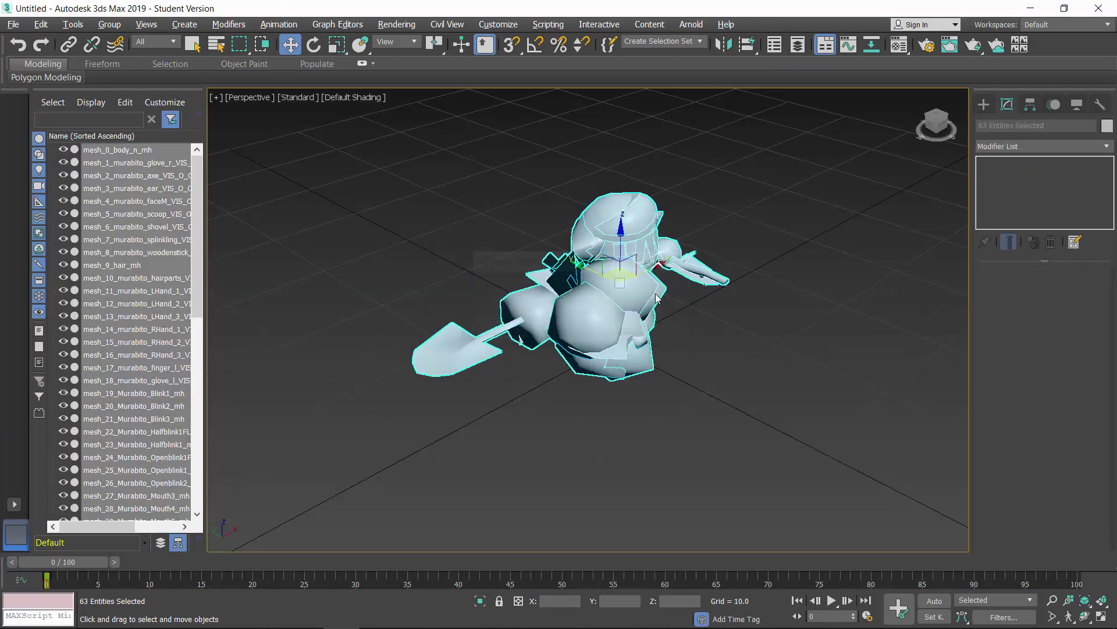
Hide meshes mesh_1 through mesh_34, leaving only the bones and mesh_0_body_n_mh shown
alt+middle_drag(688, 267, 533, 180)
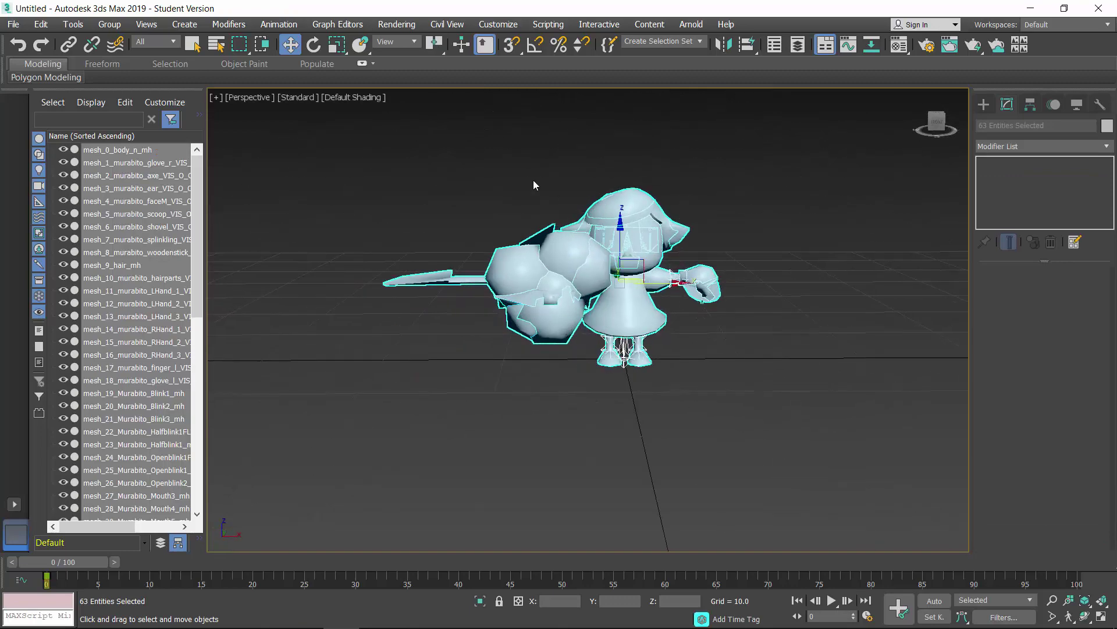
click(322, 163)
click(182, 165)
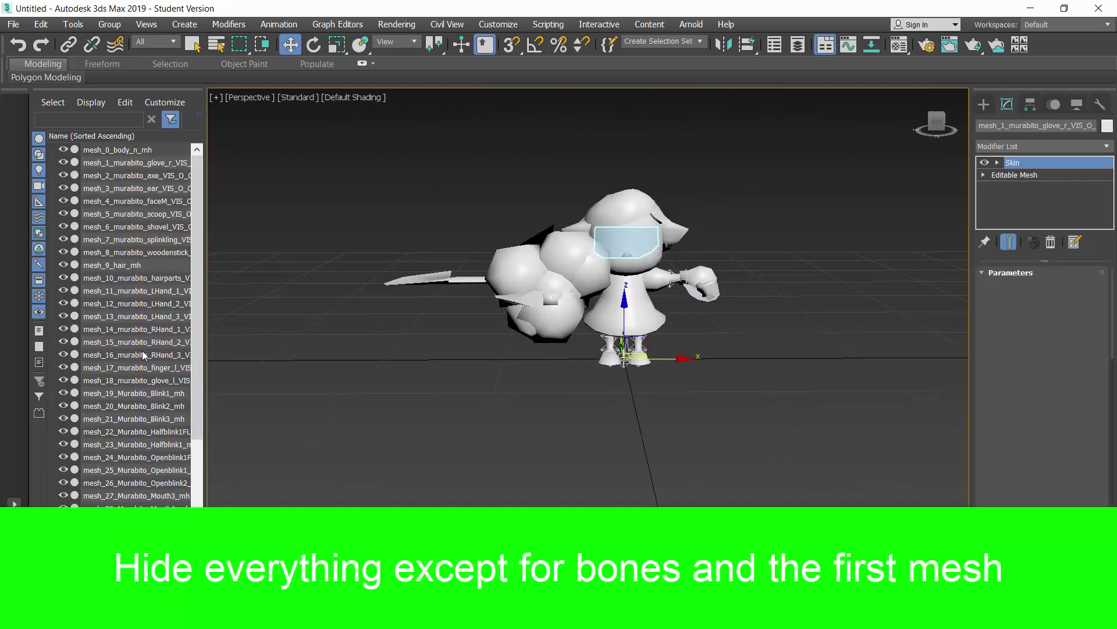
scroll(124, 437, down, 2)
shift+click(102, 495)
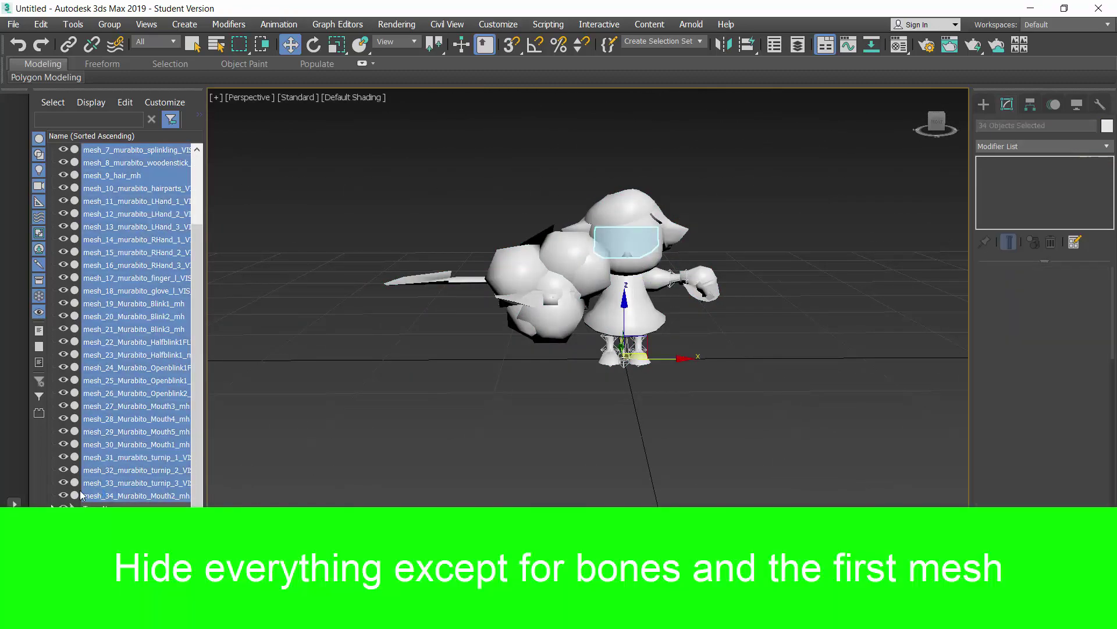
click(67, 484)
scroll(111, 329, up, 2)
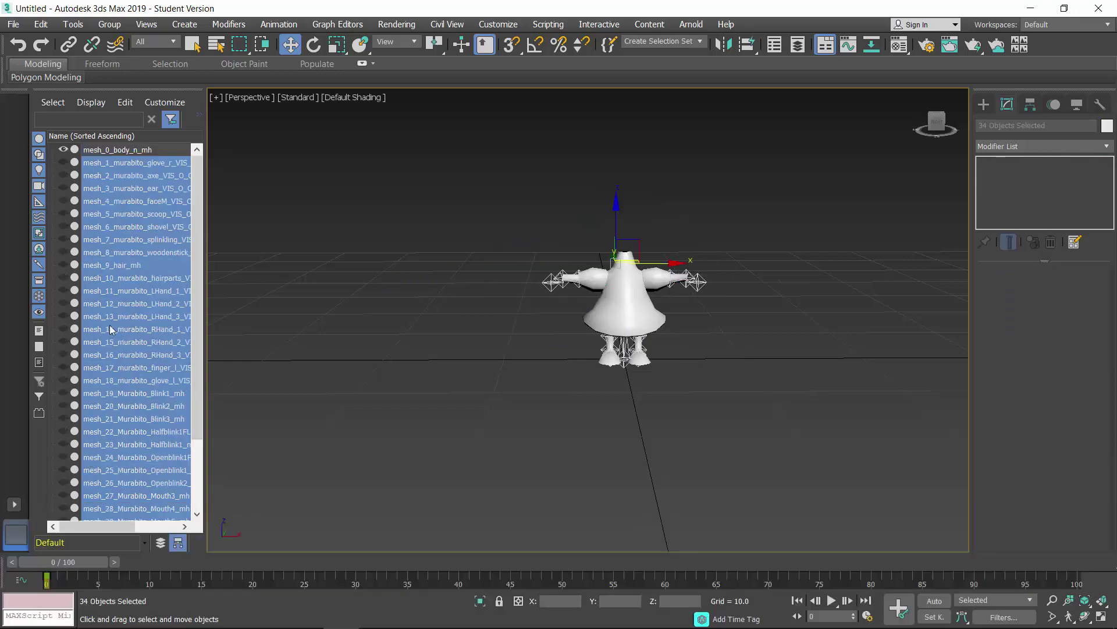
Apply the murabito_body_low01 texture to mesh_0_body_n_mh and rename that mesh 0:0
click(154, 150)
click(426, 252)
key(z)
key(alt+Tab)
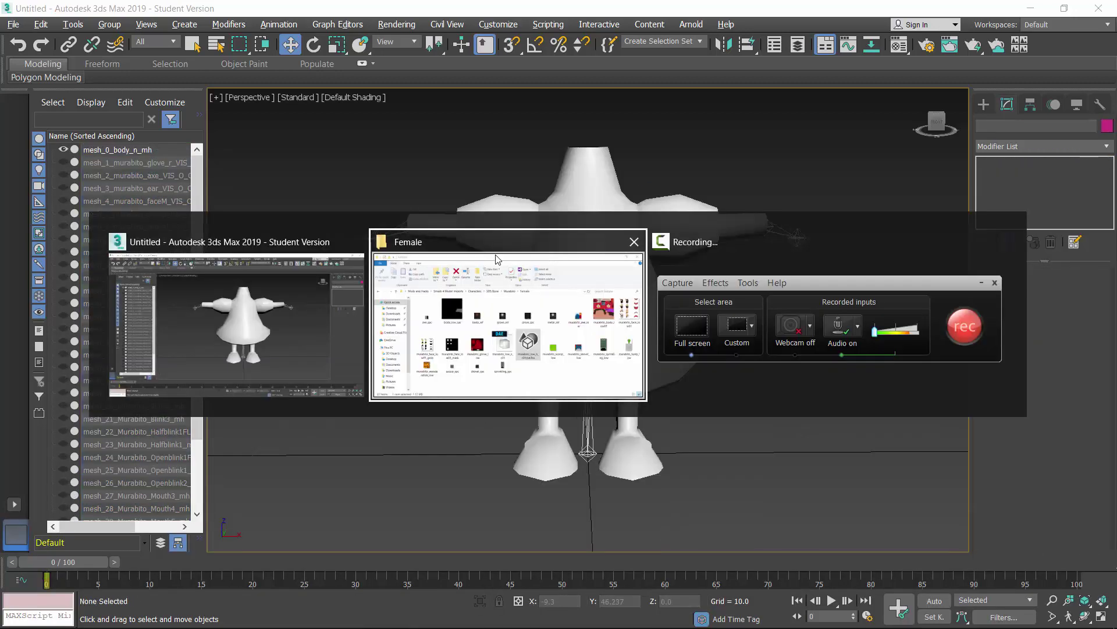
click(750, 176)
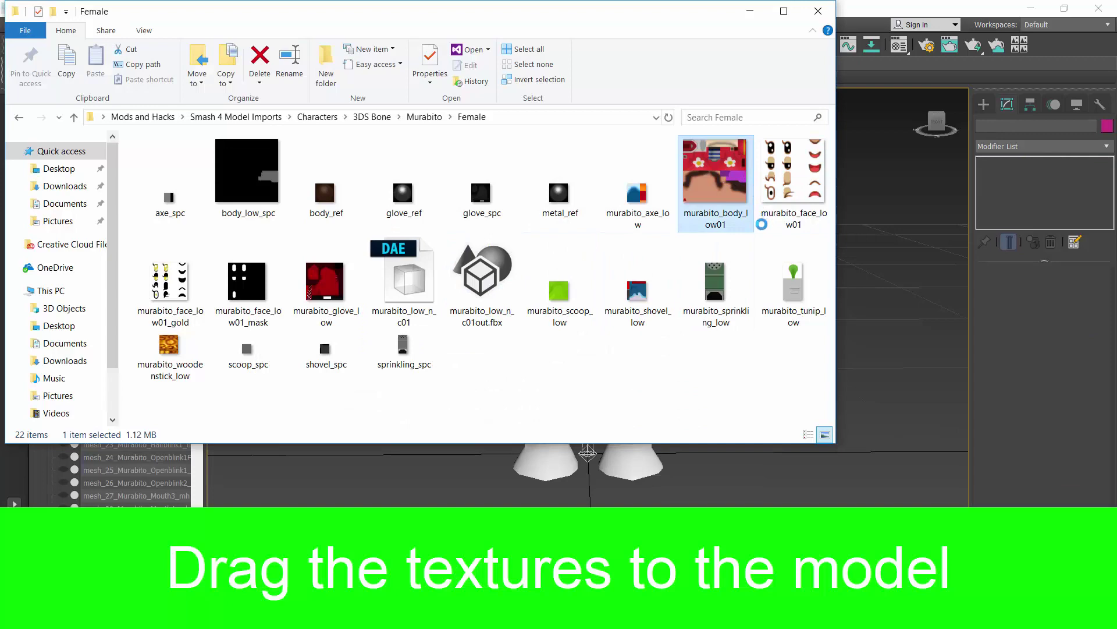
drag(760, 222, 618, 309)
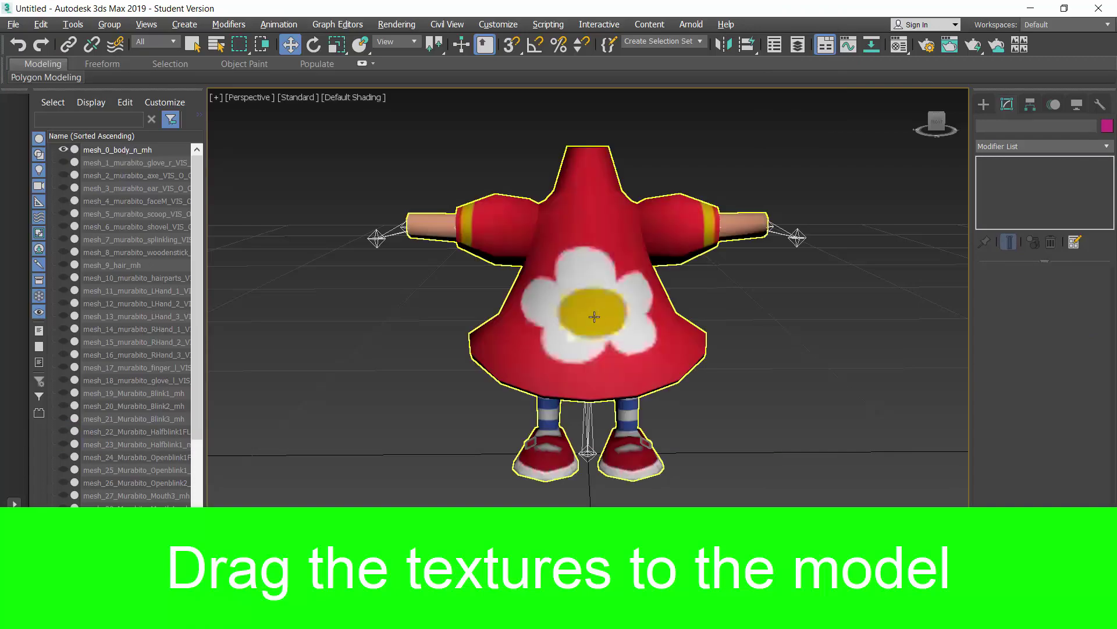
click(145, 151)
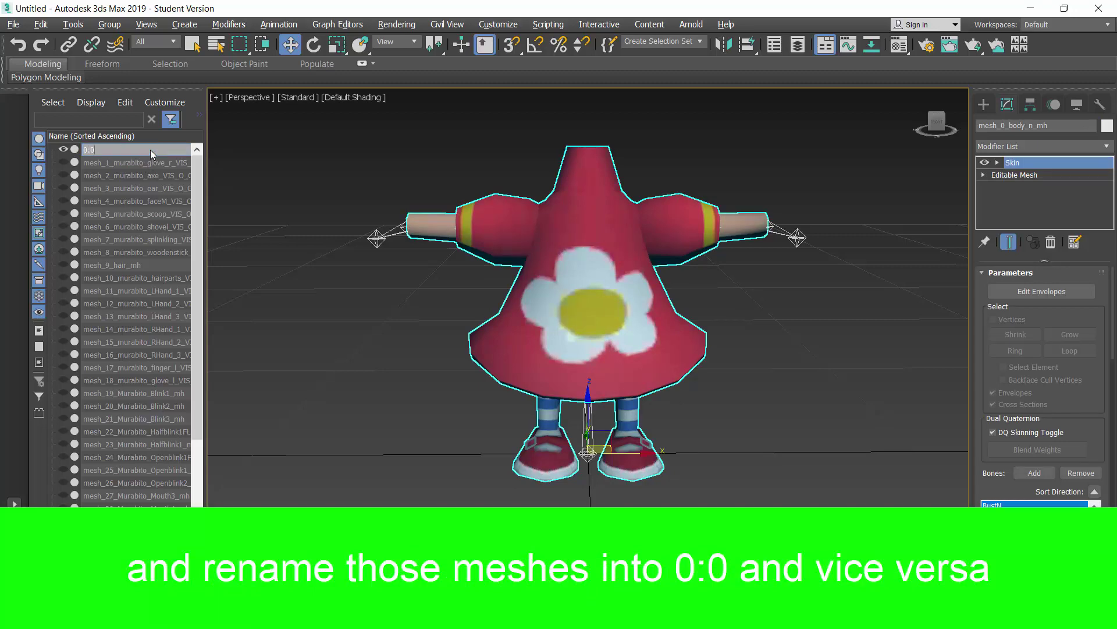
key(Return)
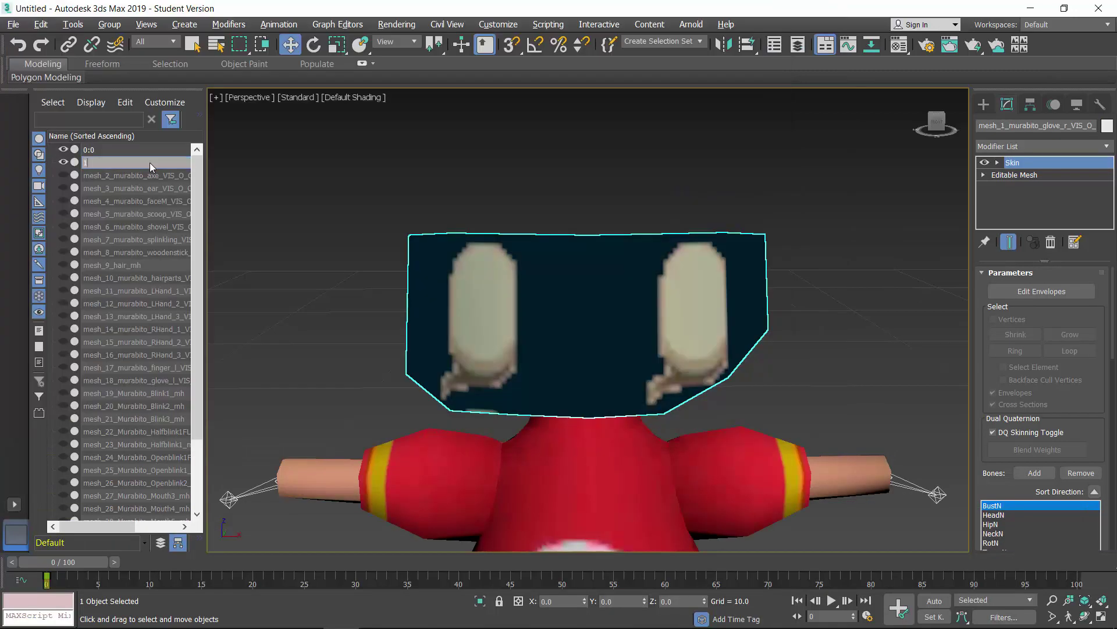
Texture the first face meshes with murabito_face_low01 and rename mesh_1 through mesh_4 as 1:0, 2:0, 3:0 and 4:0
key(alt+Tab)
key(alt+Tab)
click(62, 188)
key(alt+Tab)
key(alt+Tab)
click(116, 200)
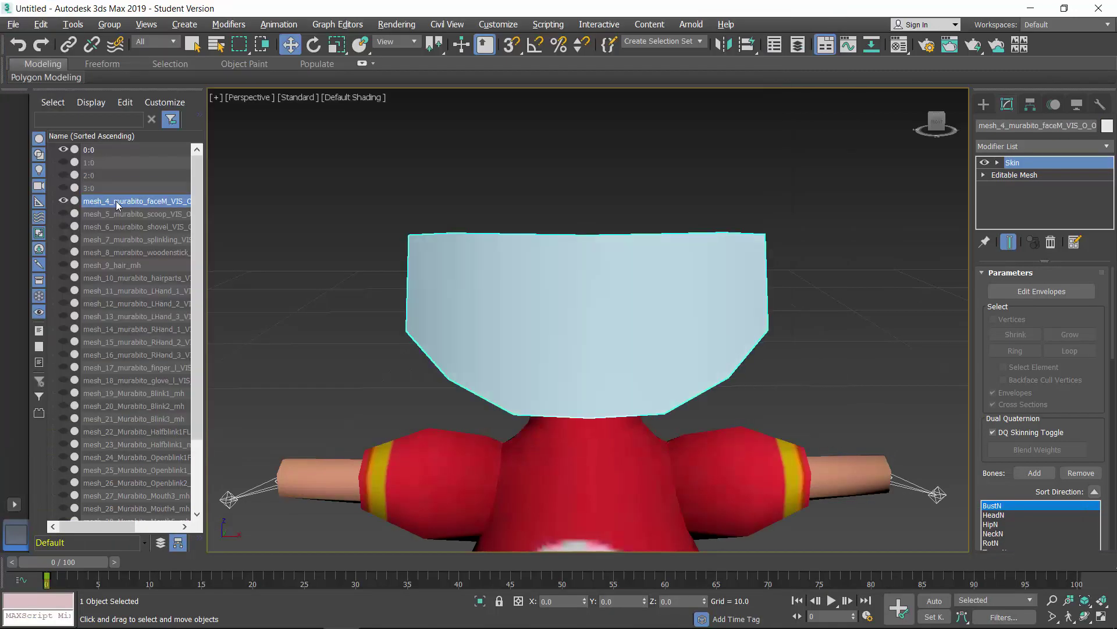
text(4:0)
Show mesh_5 and mesh_6 one at a time and rename them 5:0 and 6:0
click(62, 213)
click(116, 214)
text(5:0)
click(63, 213)
click(63, 226)
key(alt+Tab)
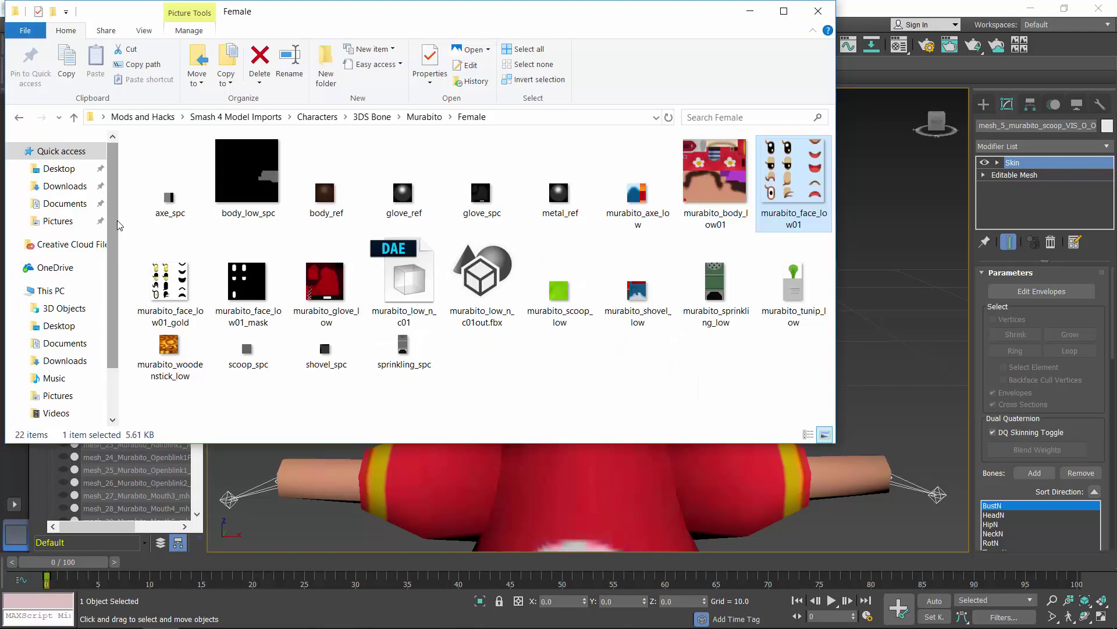
key(alt+Tab)
click(116, 227)
text(6:0)
Show mesh_7 and mesh_8 one at a time and rename them 7:0 and 8:0
click(63, 226)
click(63, 240)
click(117, 239)
text(7:0)
click(63, 239)
click(63, 252)
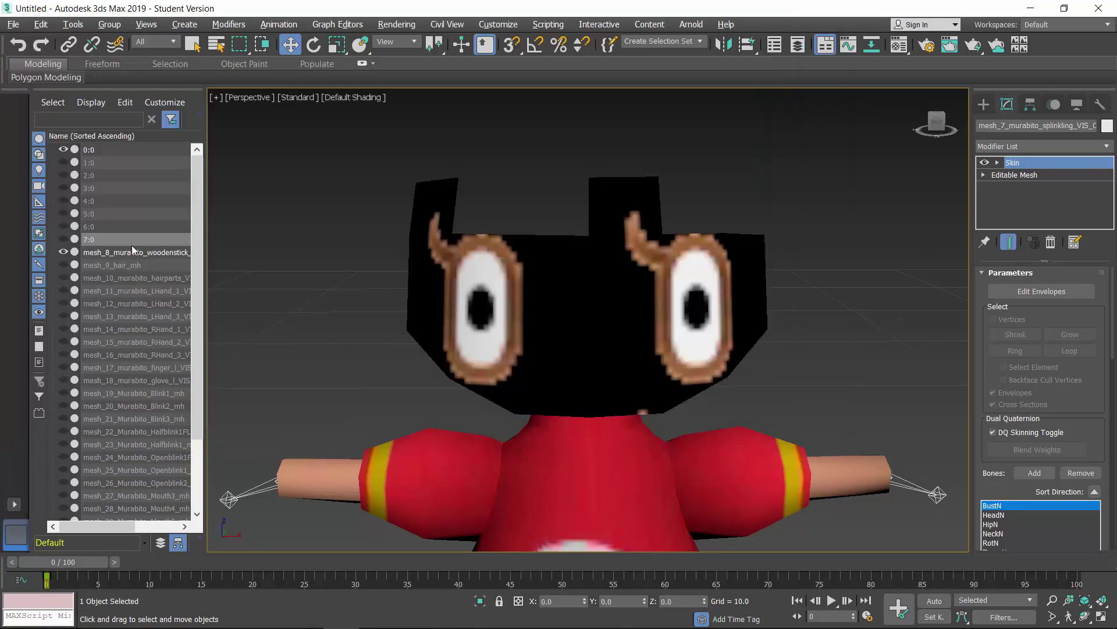
click(117, 252)
text(8:0)
Show mesh_9_hair_mh, rename it 9:0, and unhide the mesh_10 hair parts
click(63, 265)
click(63, 252)
double_click(126, 266)
text(9:0)
click(63, 278)
click(62, 264)
click(476, 259)
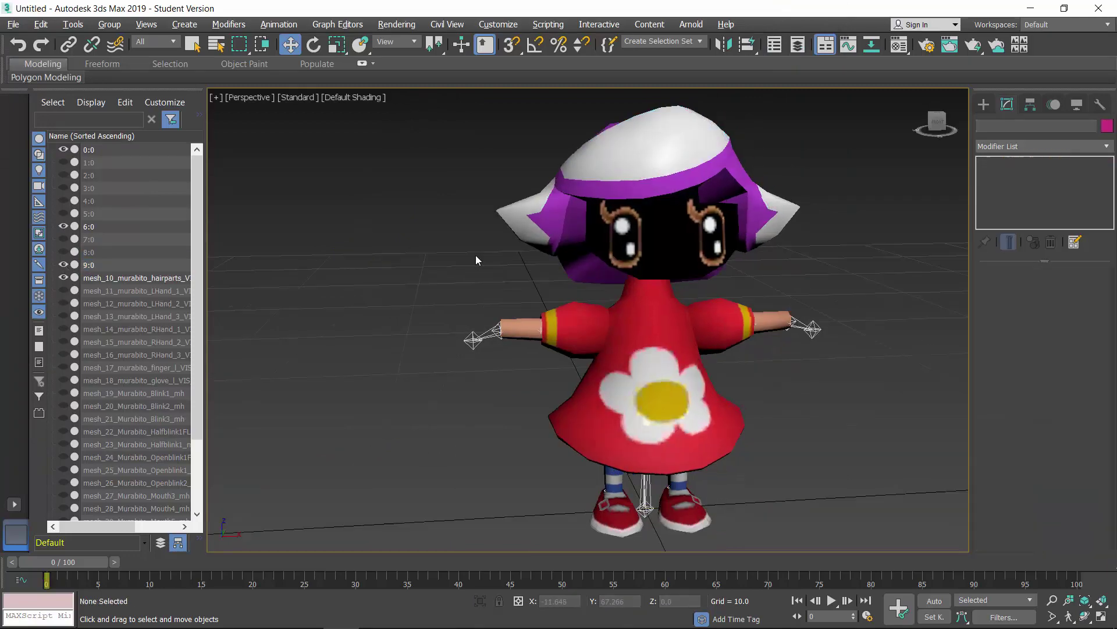
Apply the murabito_body_low01 texture to the white hair parts and rename the mesh_10 hair-parts mesh 10:0
key(alt+Tab)
drag(715, 182, 553, 175)
key(alt+Tab)
key(alt+Tab)
double_click(157, 278)
text(10:0)
Rename the three left-hand meshes 11:0, 12:0 and 13:0, and show the first right-hand mesh
double_click(116, 290)
text(11:0)
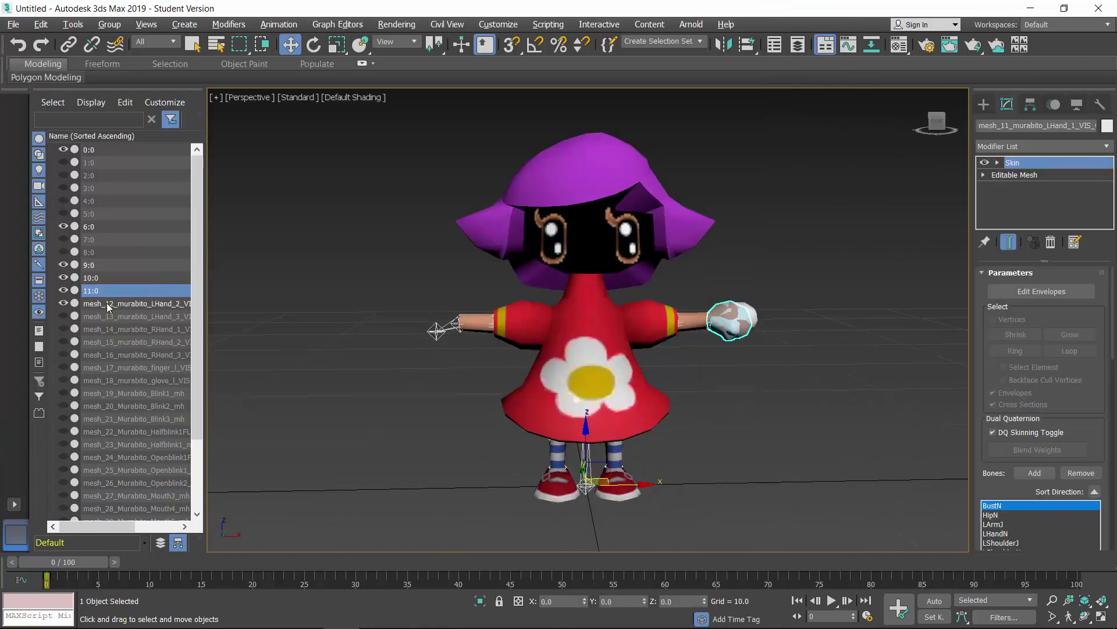
double_click(107, 303)
text(12:0)
click(62, 316)
click(63, 328)
key(alt+Tab)
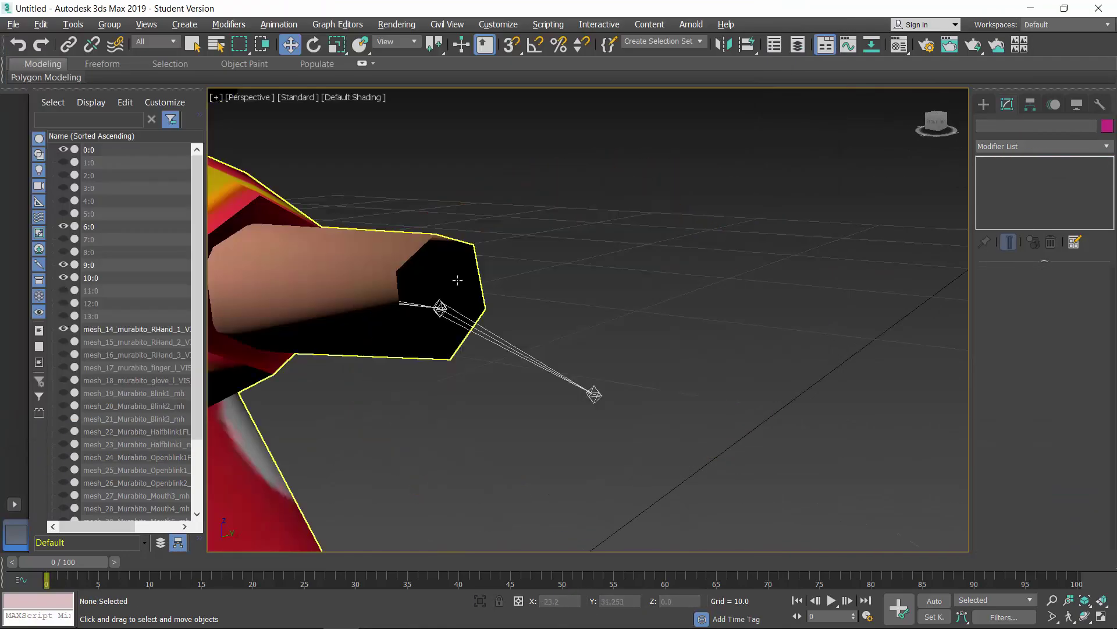
Show and texture the right-hand and finger meshes, and rename mesh_14 through mesh_17 as 14:0, 15:0, 16:0 and 17:0
click(63, 341)
click(62, 354)
double_click(100, 329)
text(14:0)
double_click(111, 343)
text(15:0)
key(alt+Tab)
drag(569, 212, 442, 367)
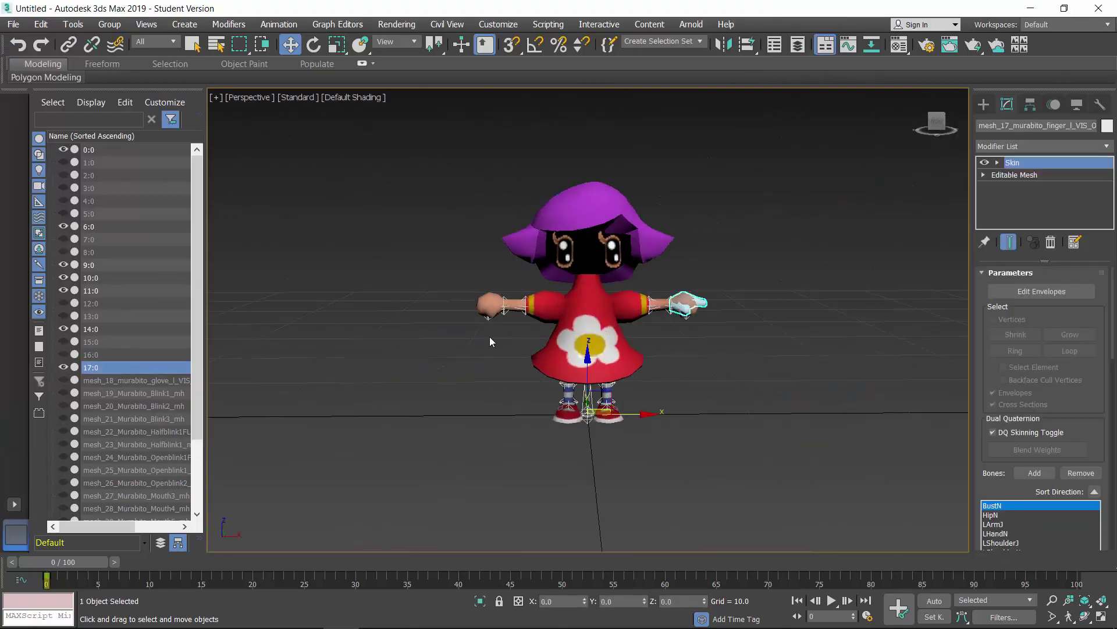
Show the glove mesh mesh_18 and mesh_19, and rename them 18:0 and 19:0
click(63, 380)
click(63, 393)
double_click(113, 381)
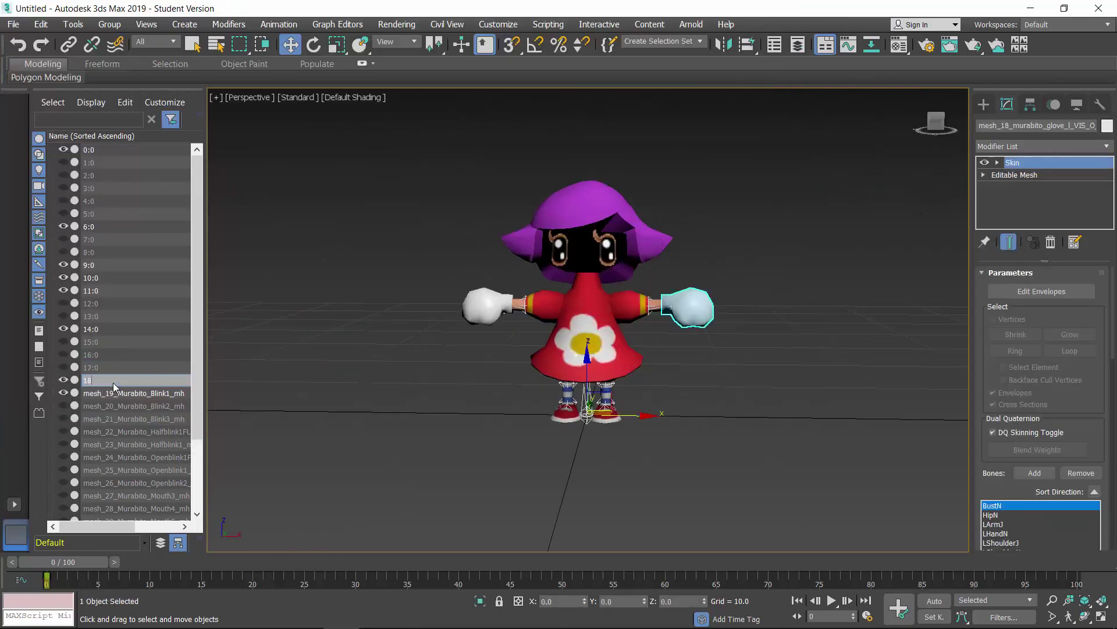
text(18:0)
key(alt+Tab)
double_click(112, 393)
text(19:0)
Show and texture mesh_20 and mesh_21 in turn, and rename them 20:0 and 21:0
click(63, 405)
drag(569, 212, 619, 298)
double_click(113, 405)
text(20:0)
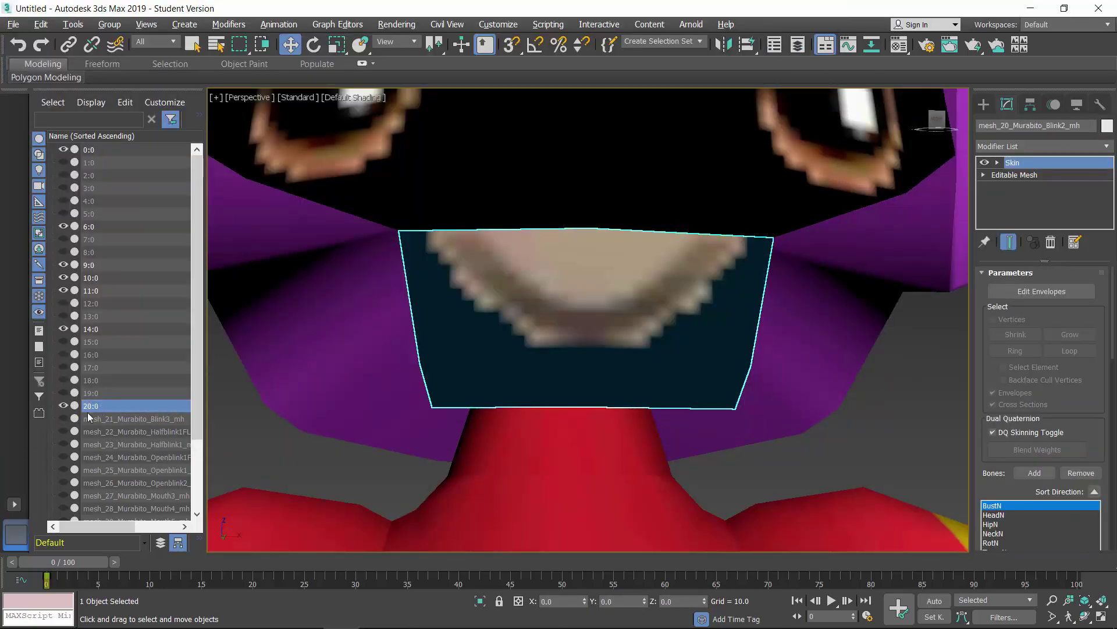
click(63, 418)
drag(569, 211, 587, 303)
double_click(112, 418)
text(21:0)
Show and texture mesh_22, rename it 22:0, and unhide mesh_23_Murabito_Halfblink1_mh
click(63, 431)
click(63, 418)
text(22:0)
drag(814, 165, 586, 314)
click(63, 443)
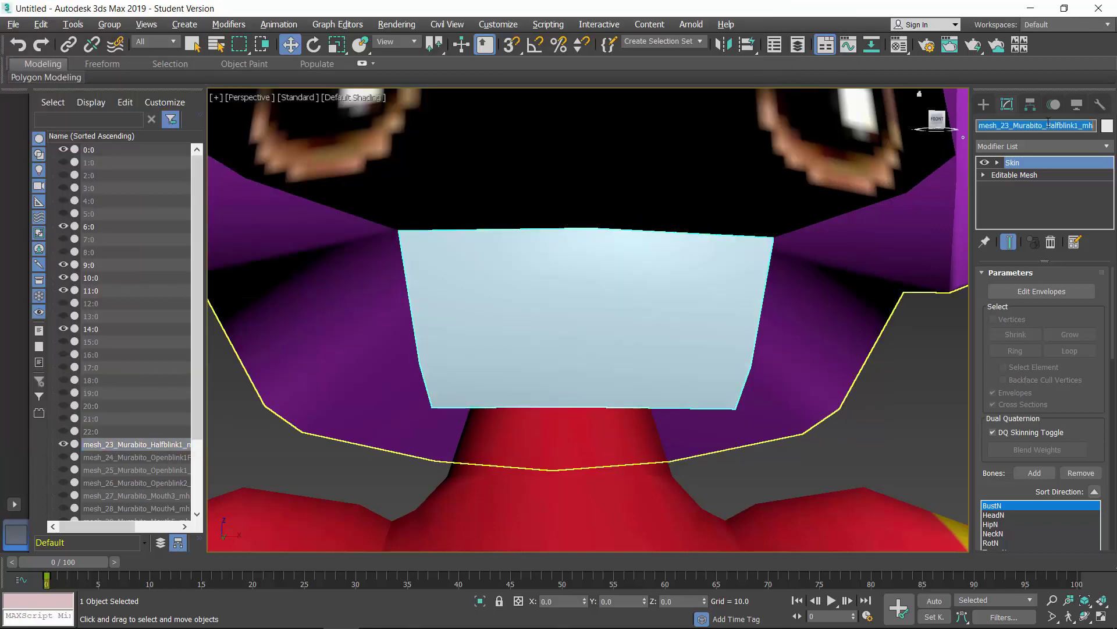
Rename the half-blink mesh_23 as 23:0, then show mesh_24, texture it with murabito_face_low01 and rename it 24:0
text(23:0)
click(62, 457)
text(24:0)
key(alt+Tab)
drag(813, 165, 587, 315)
Hide 24:0, show and texture mesh_25 and mesh_26, and rename them 25:0 and 26:0
click(63, 469)
click(62, 457)
key(alt+Tab)
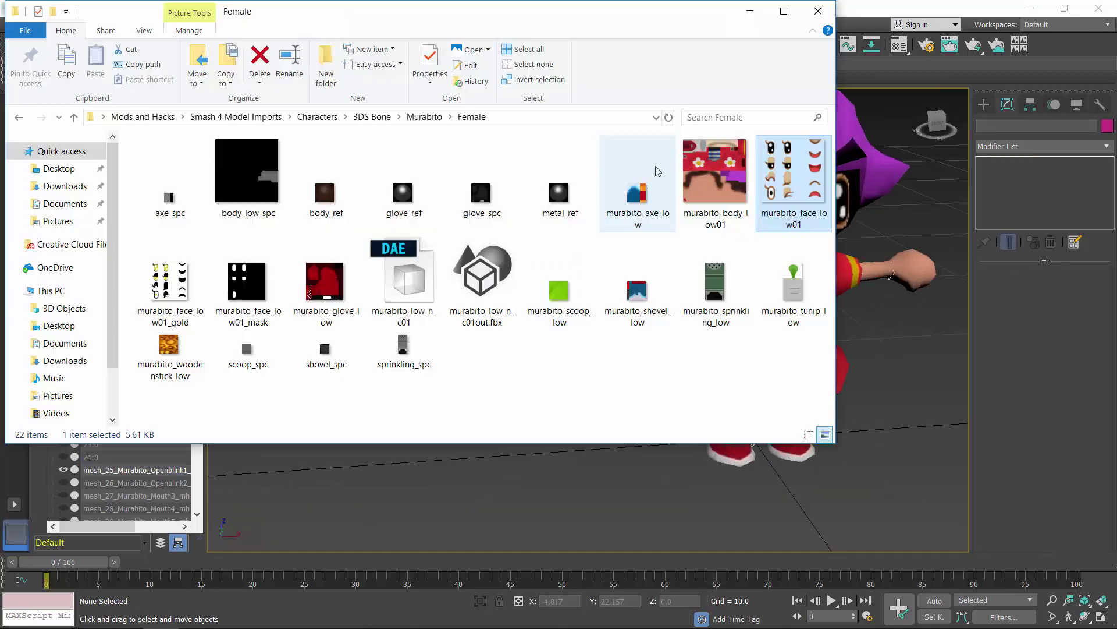
drag(656, 169, 574, 349)
text(25:0)
click(63, 481)
click(720, 173)
drag(721, 174, 511, 294)
key(alt+Tab)
text(26:0)
Show mesh_27, mesh_28 and mesh_29 in turn and rename them 27:0, 28:0 and 29:0
click(63, 495)
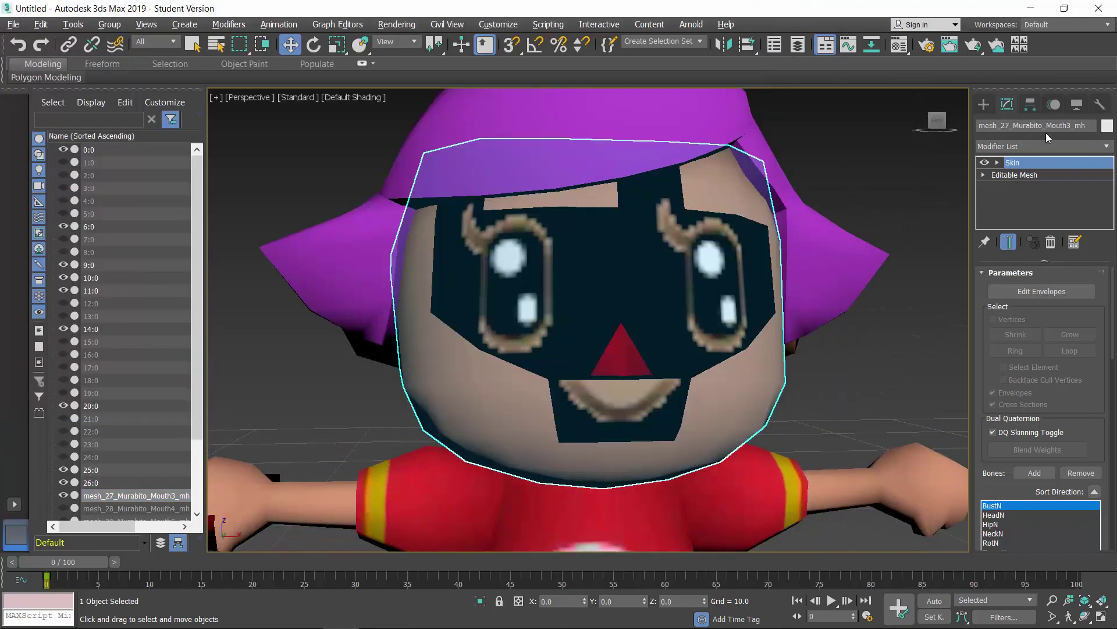
text(27:0)
scroll(116, 454, down, 3)
click(63, 418)
text(28:0)
click(63, 418)
text(29:0)
Show and texture mesh_30 and the three turnip meshes, and rename them 30:0, 31:0, 32:0 and 33:0
key(alt+Tab)
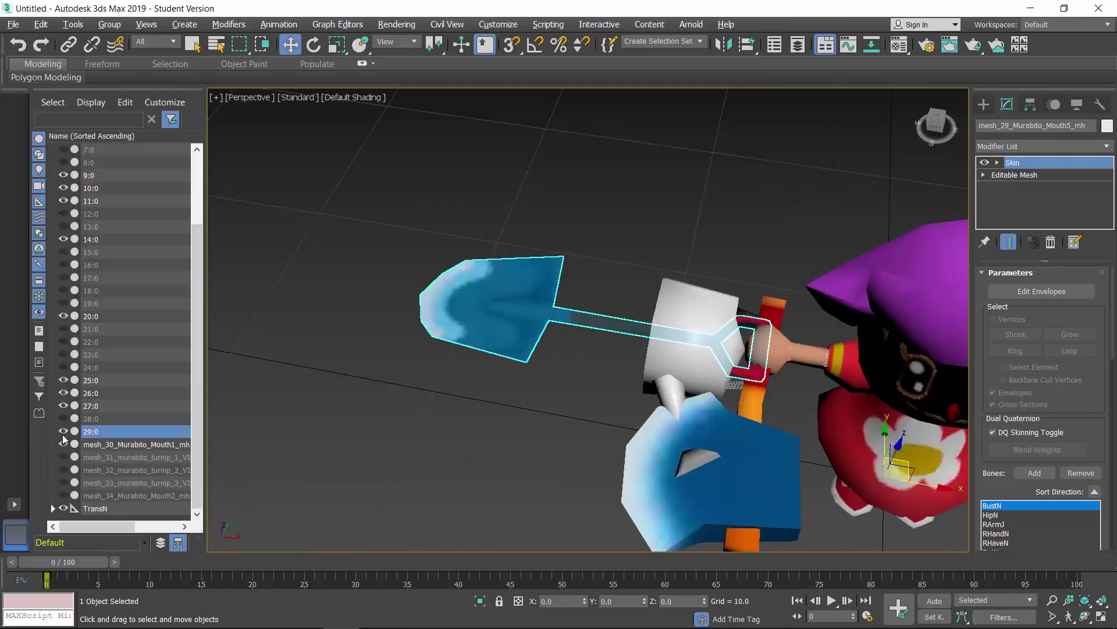
click(63, 432)
click(63, 444)
key(alt+Tab)
text(30:0)
click(63, 457)
text(31:0)
click(63, 469)
text(32:033:0)
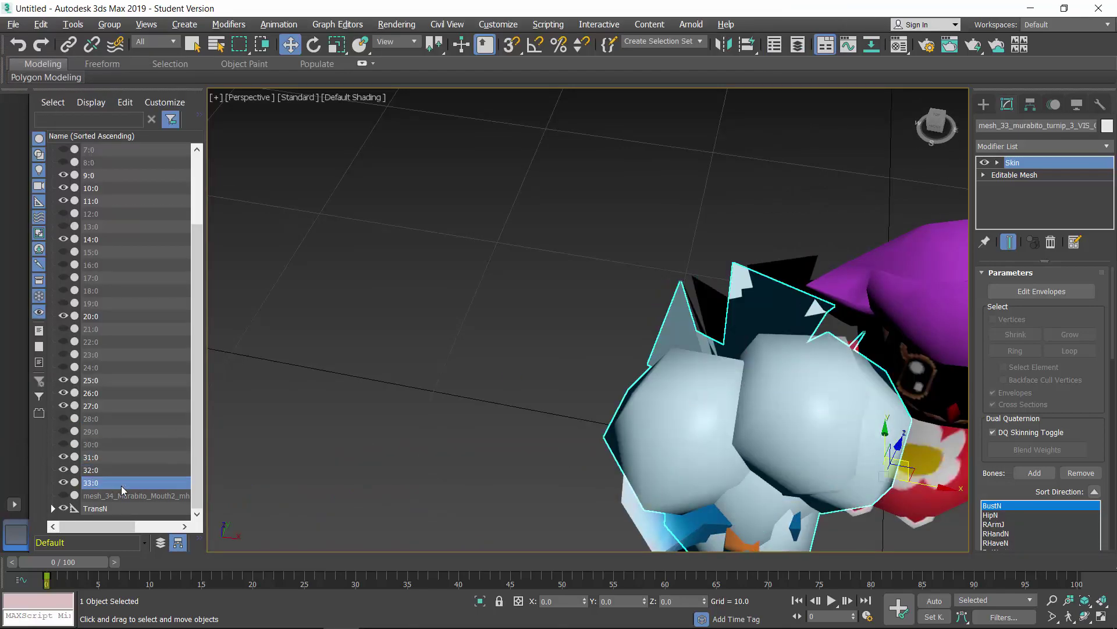
drag(720, 173, 579, 322)
Show mesh_34_Murabito_Mouth2 and hide the turnip meshes 33:0, 32:0 and 31:0
click(63, 494)
click(63, 482)
click(63, 469)
click(63, 457)
Apply the texture to the mouth mesh mesh_34 and rename it 34:0
scroll(721, 328, up, 4)
key(alt+Tab)
drag(721, 174, 749, 350)
double_click(171, 496)
text(34:0)
Save the scene as Villager(Female) in the Villager folder, in the 3ds Max .max format
scroll(601, 282, down, 4)
alt+middle_drag(640, 303, 601, 283)
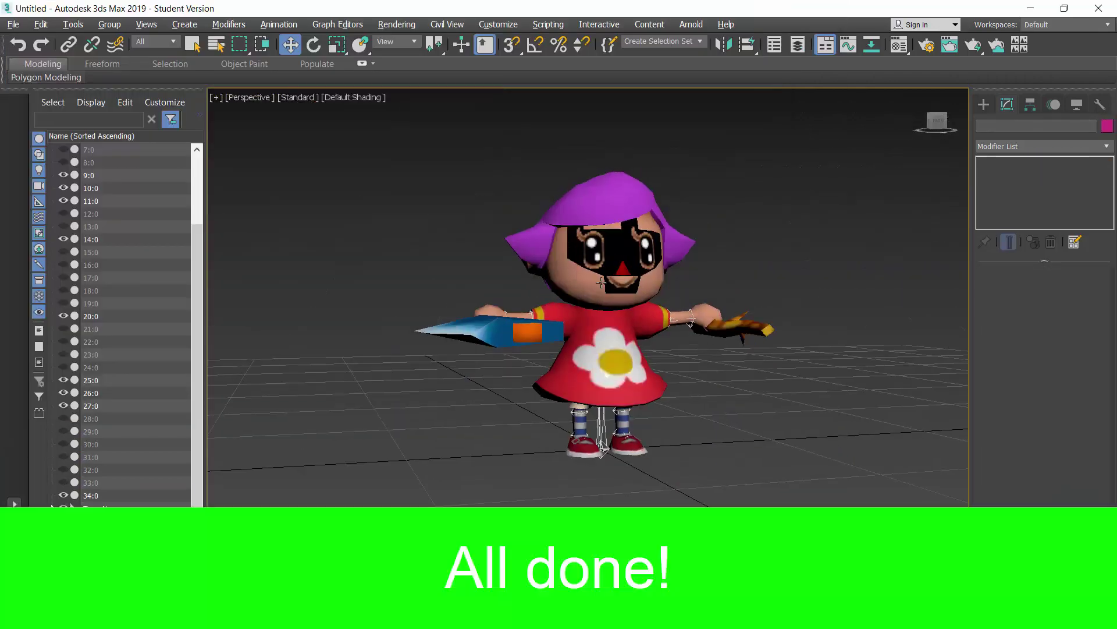
scroll(731, 251, up, 1)
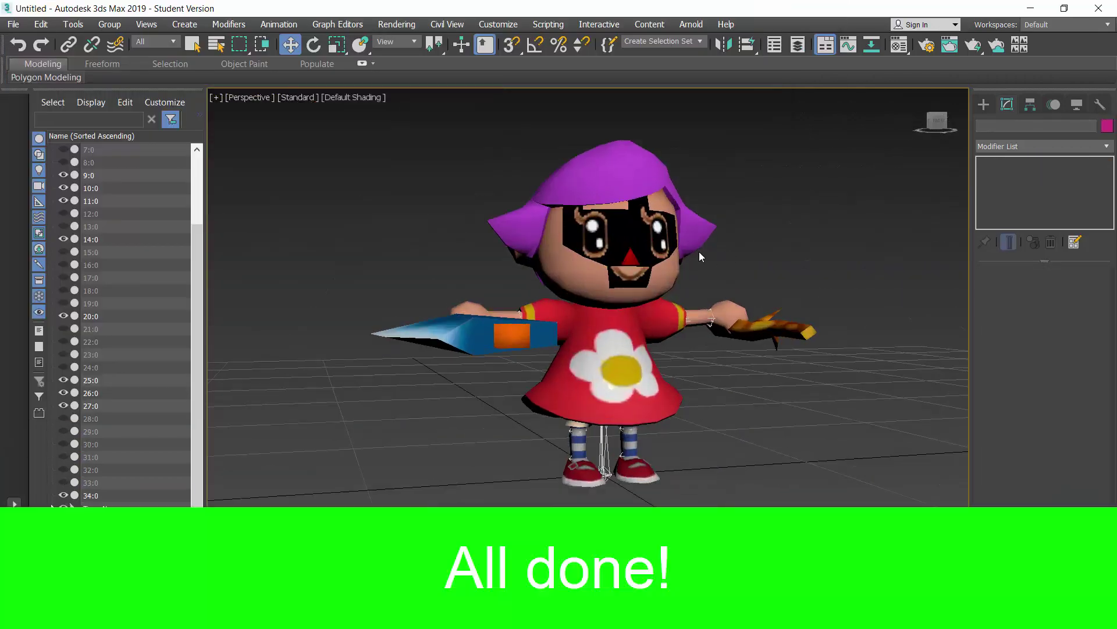
key(ctrl+s)
click(53, 164)
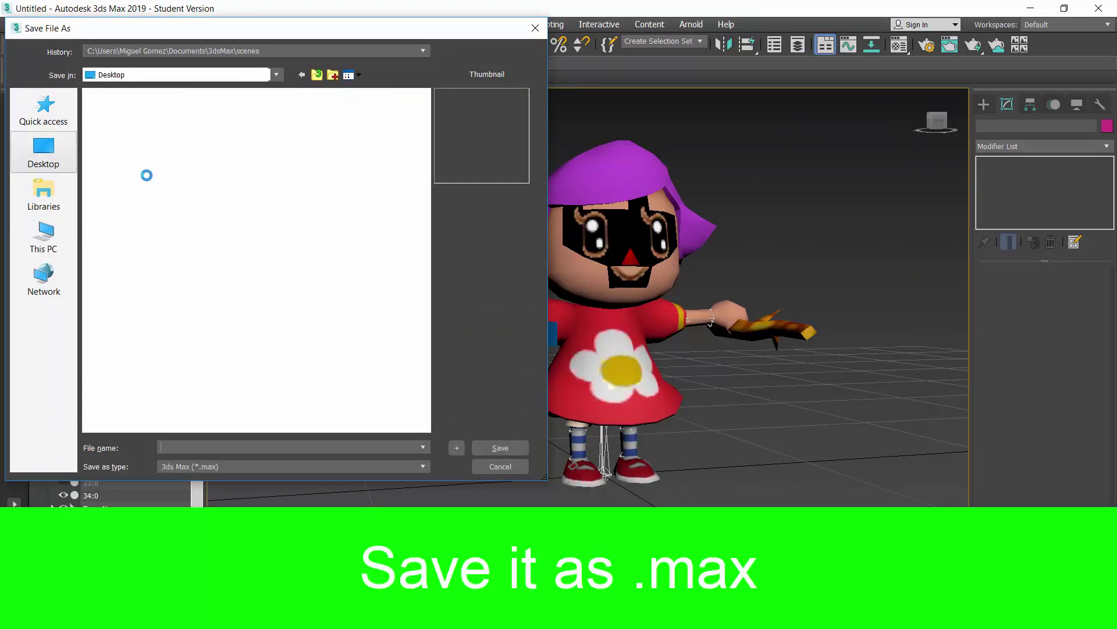
scroll(147, 176, down, 3)
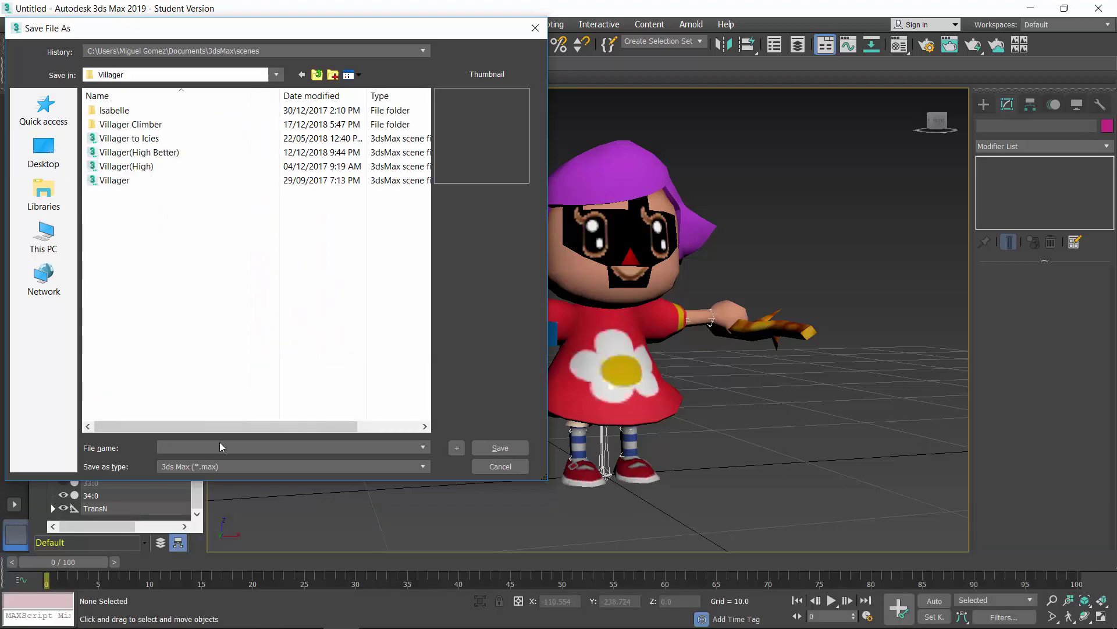
text(Villager)
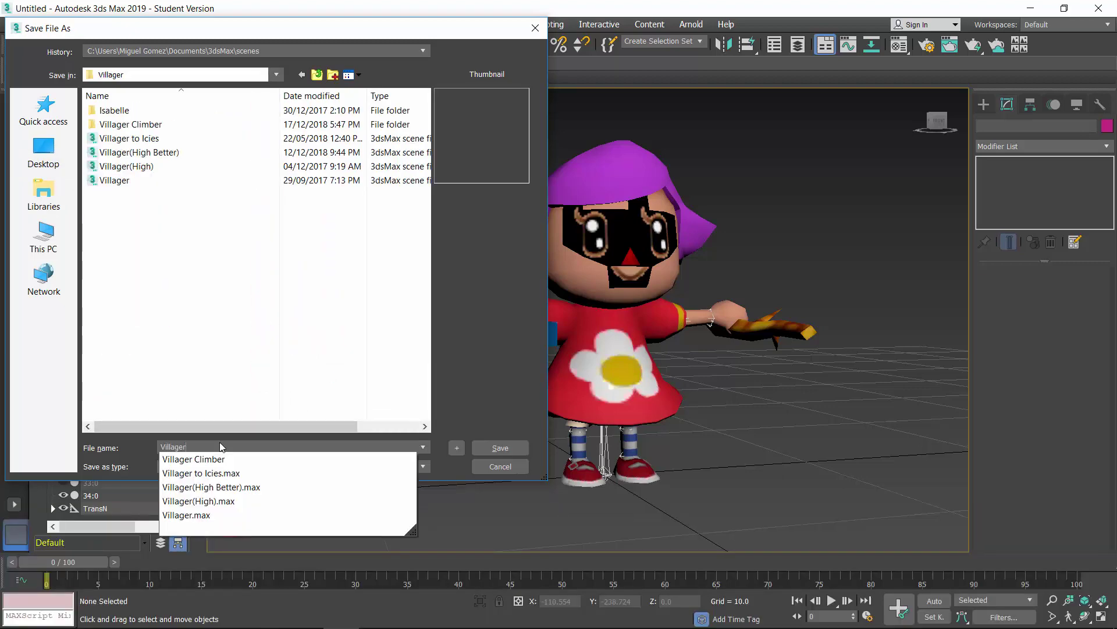
text(())
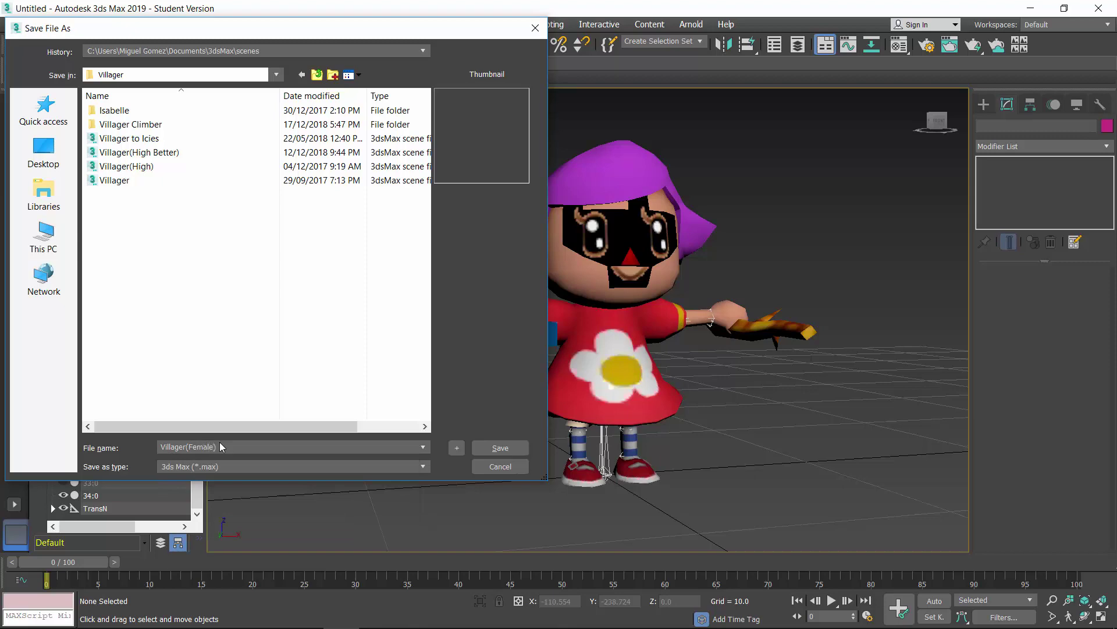
key(Return)
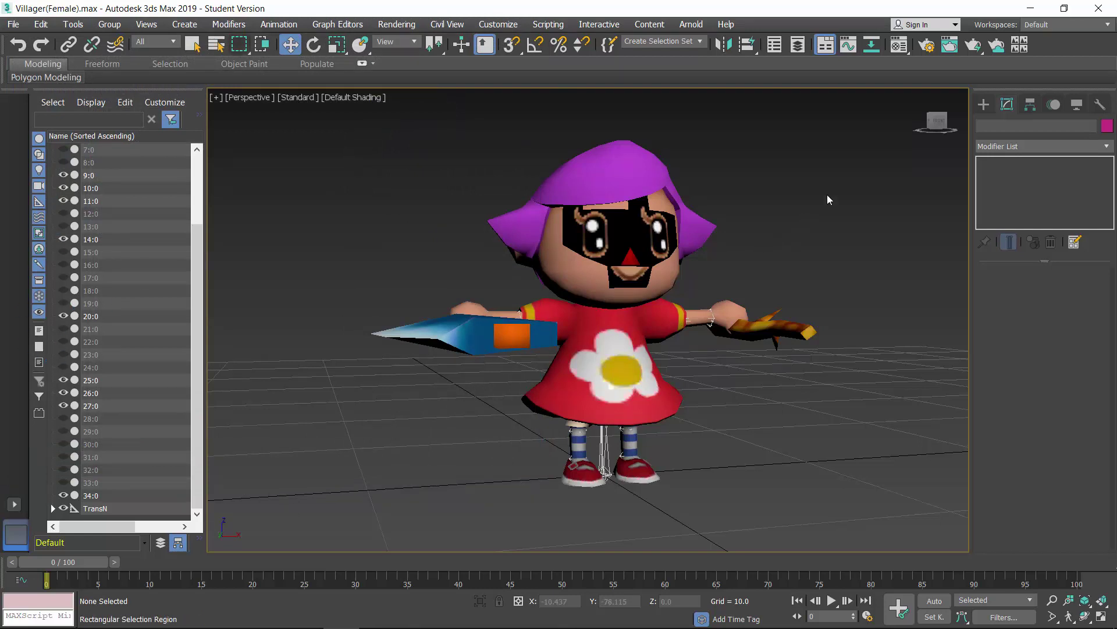
Import pikachu_low_n_c01.obj from the Pikachu Hat folder into the villager scene
alt+middle_drag(837, 253, 822, 295)
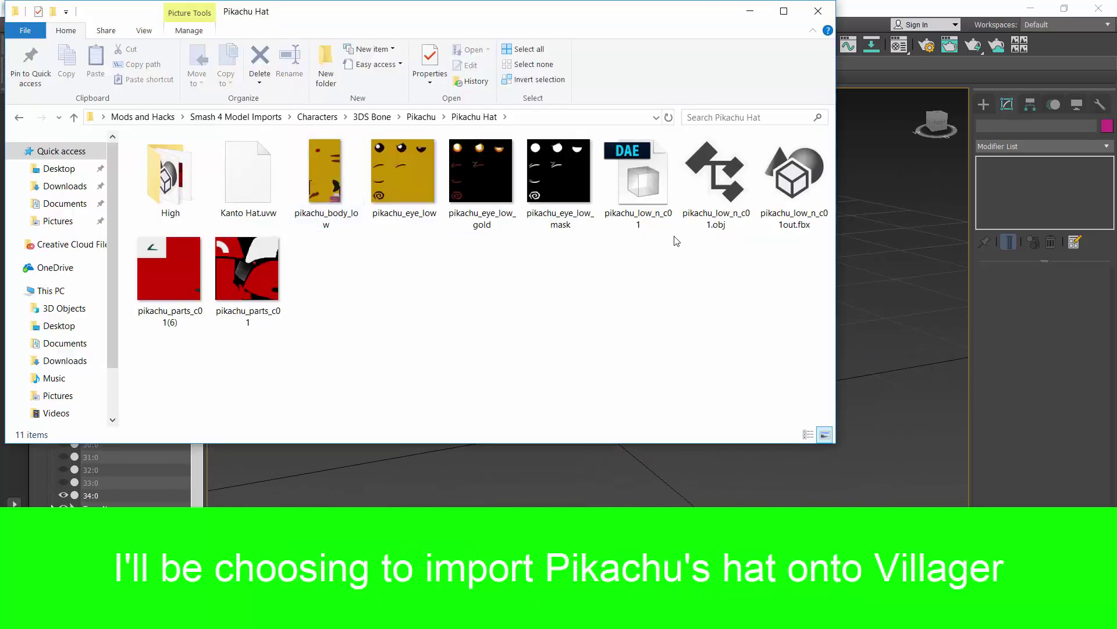
key(alt+Tab)
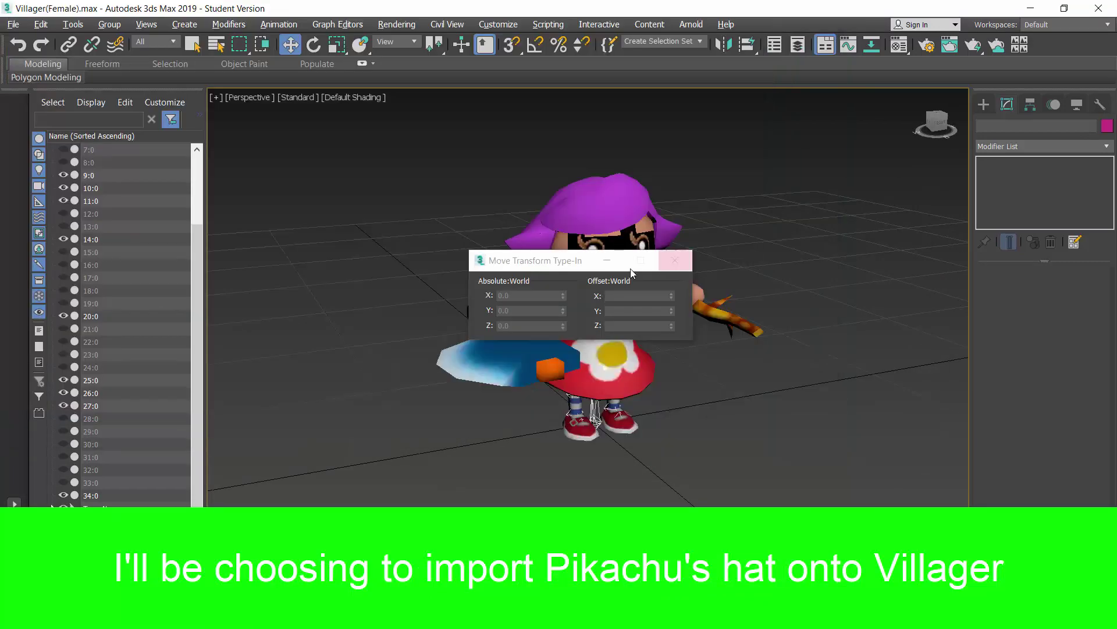
key(alt+Tab)
drag(711, 187, 675, 263)
key(alt+Tab)
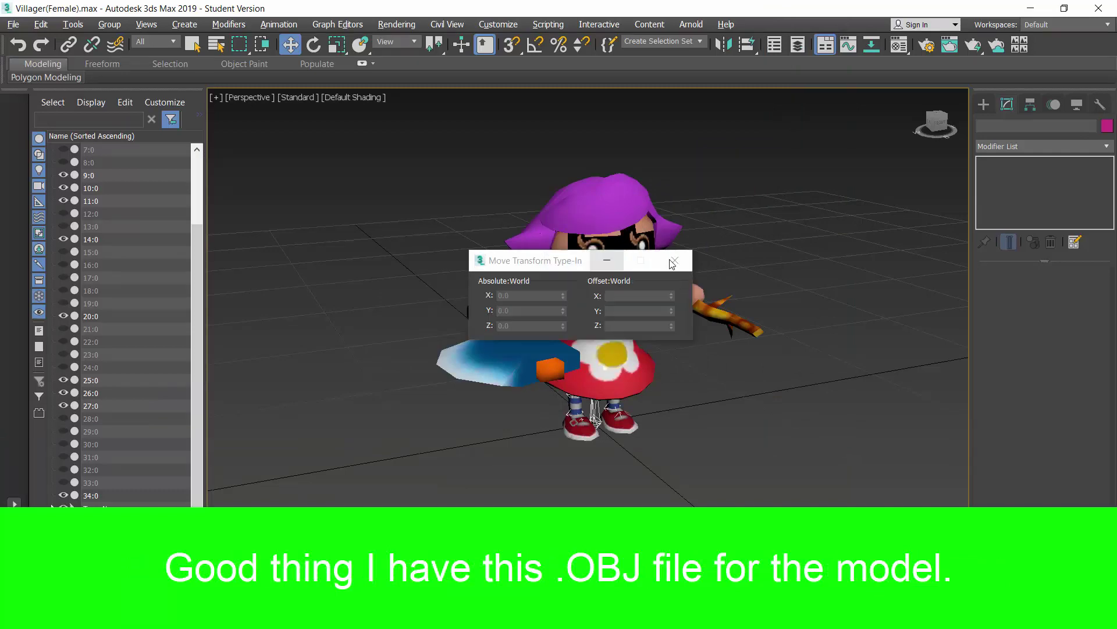
Deselect the cap and delete all the other imported Pikachu objects
scroll(602, 239, up, 6)
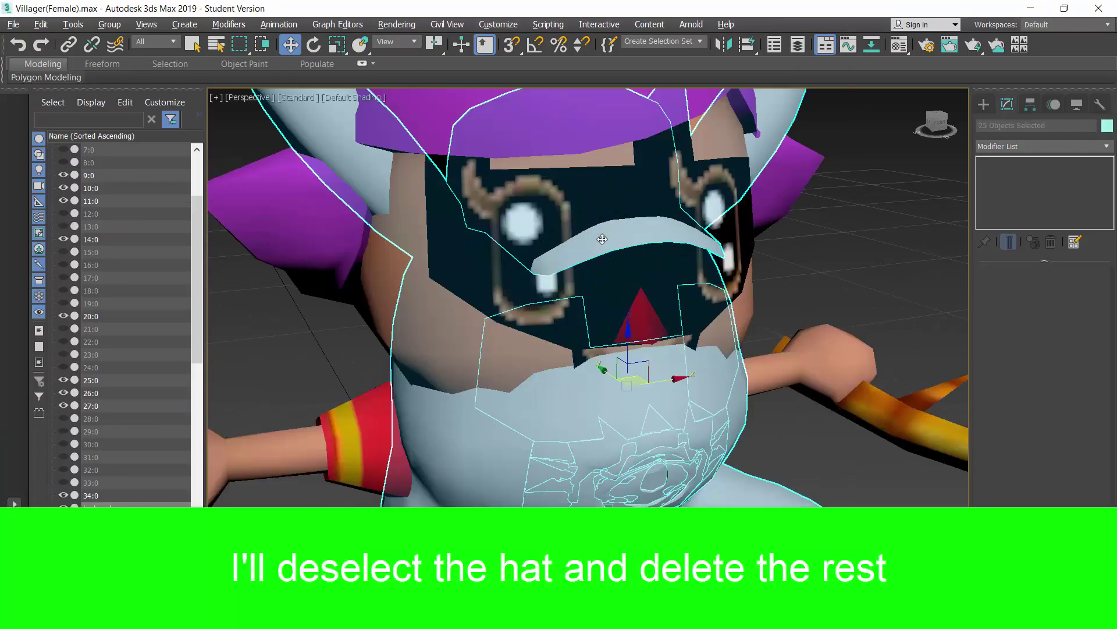
alt+click(602, 239)
scroll(608, 401, down, 8)
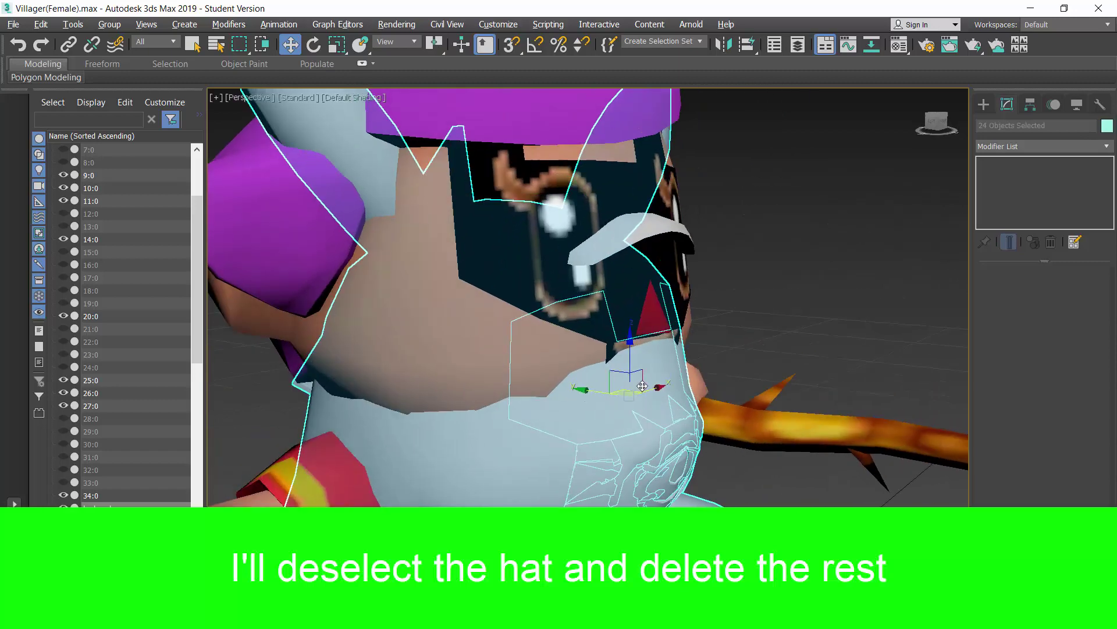
key(Delete)
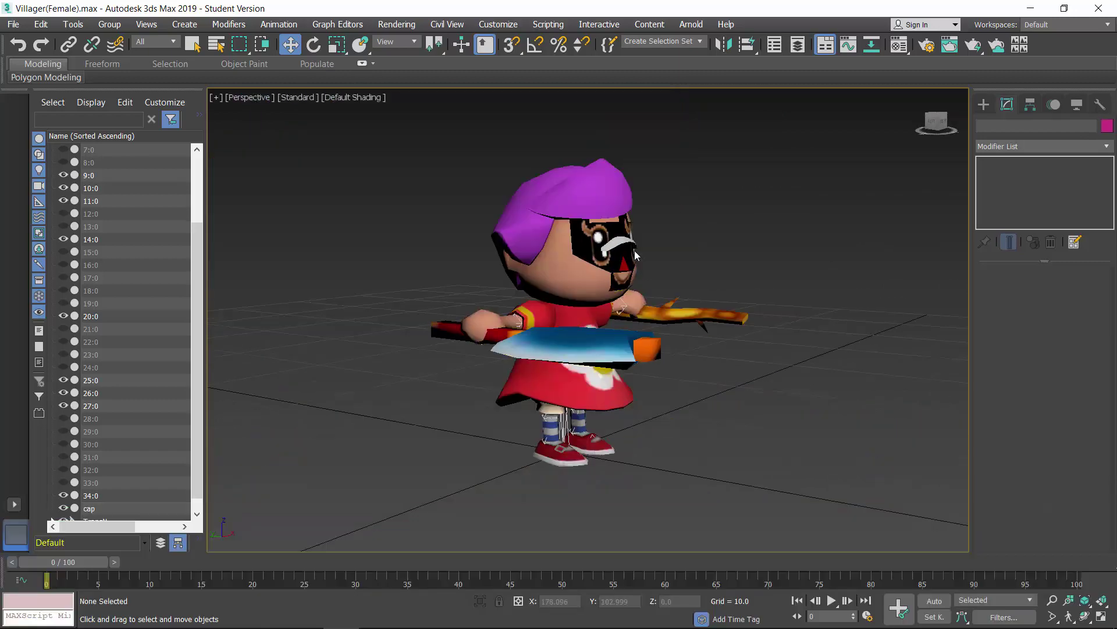
Select all vertices of the cap mesh and open the numeric entry for scaling them
click(618, 241)
alt+middle_drag(714, 250, 644, 255)
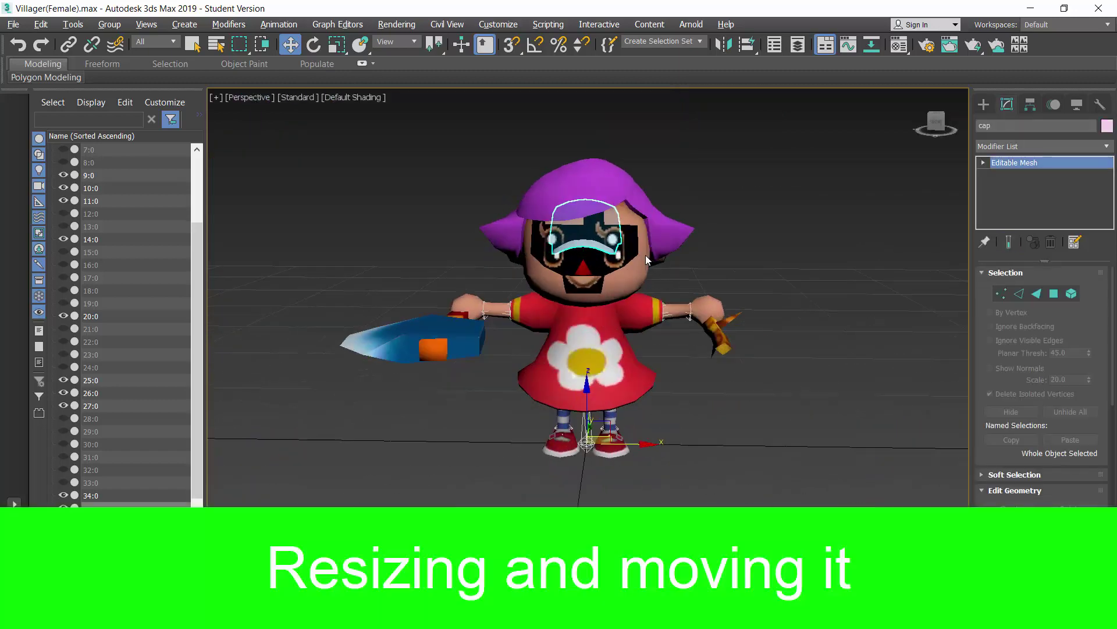
click(1000, 295)
key(ctrl+a)
right_click(714, 197)
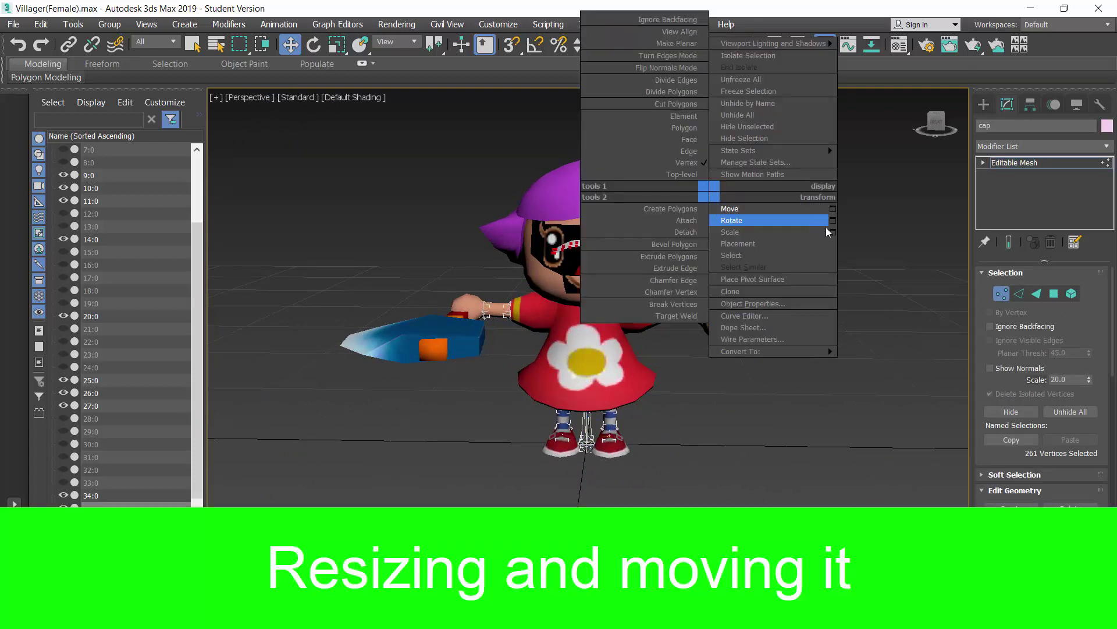
click(757, 219)
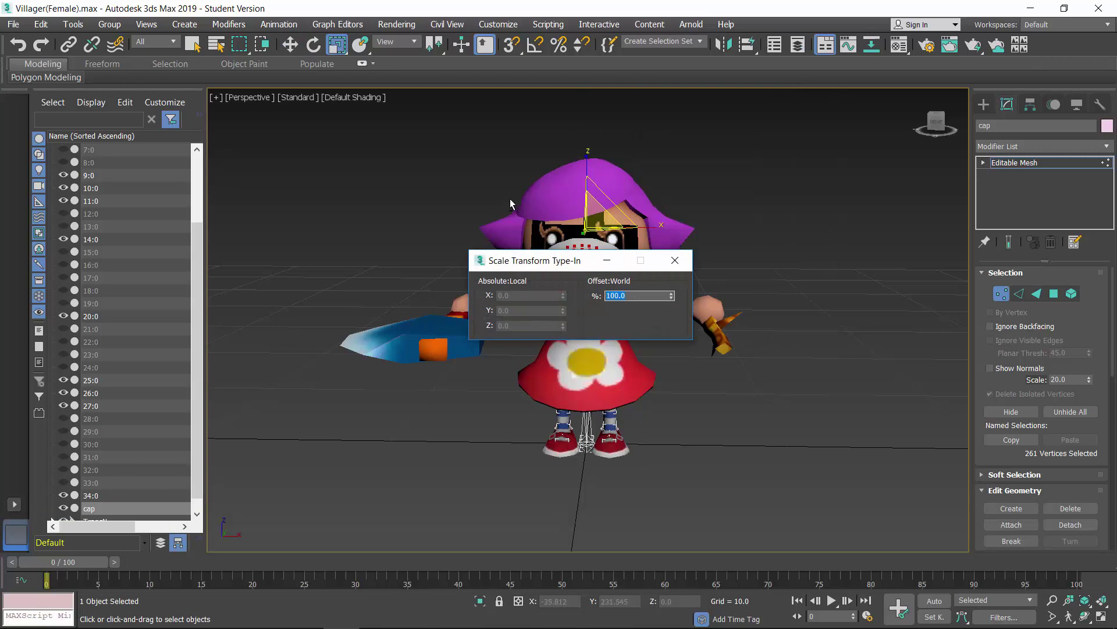
Try scaling the cap's vertices to 130% and moving them up, then undo both changes
middle_drag(740, 320, 788, 451)
click(639, 293)
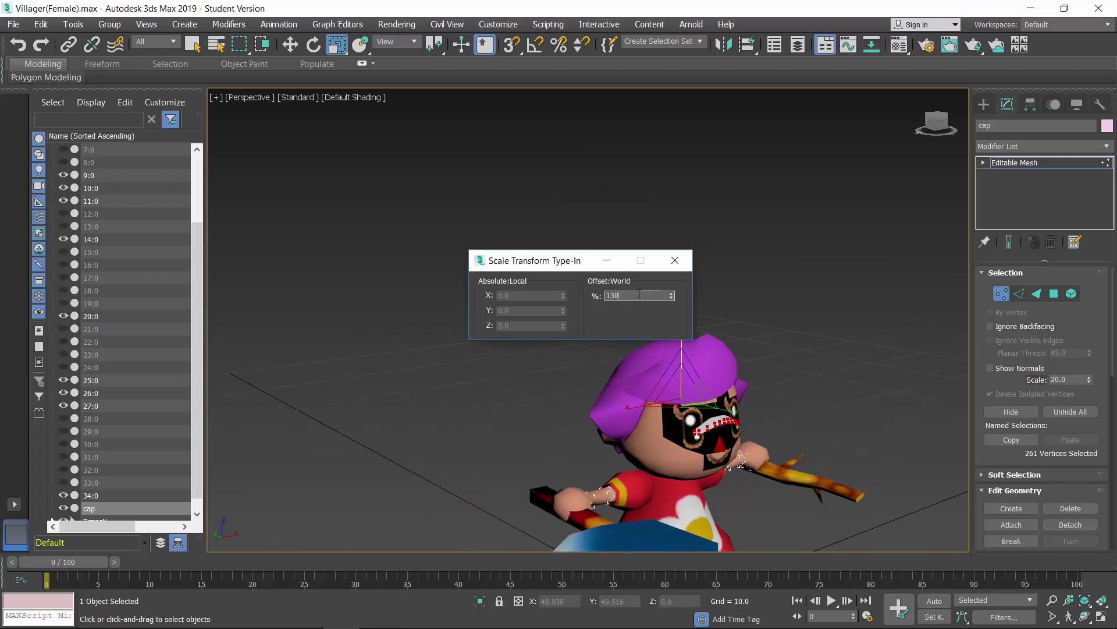
key(Return)
key(w)
middle_drag(768, 415, 822, 429)
drag(749, 371, 748, 310)
key(ctrl+z)
key(ctrl+z)
Try scaling the cap's vertices to 200%, then undo the scaling
key(r)
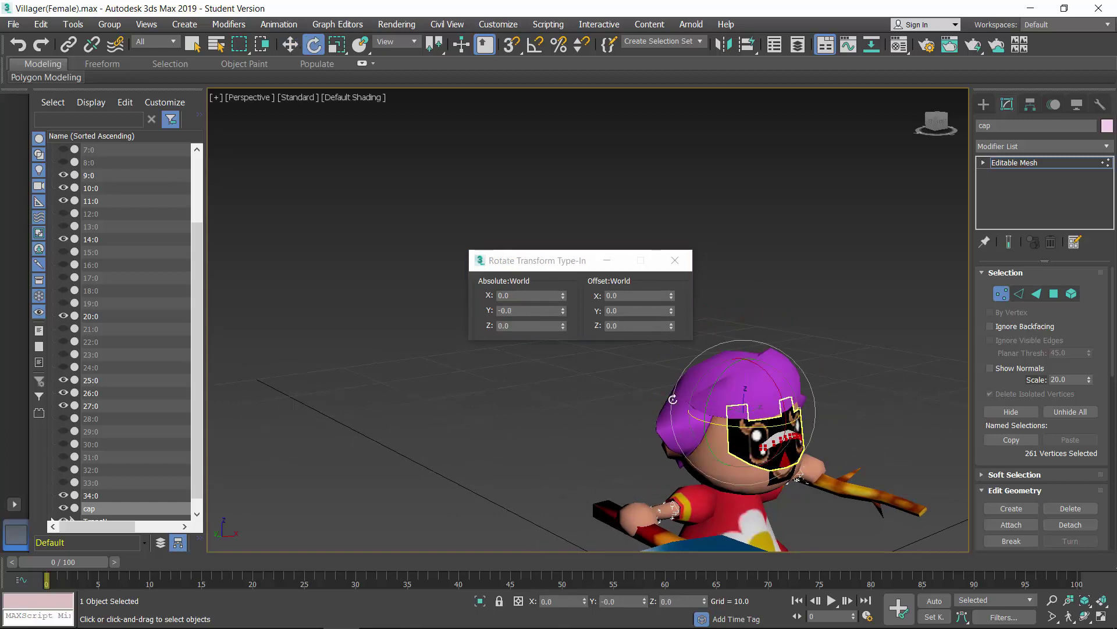
click(631, 294)
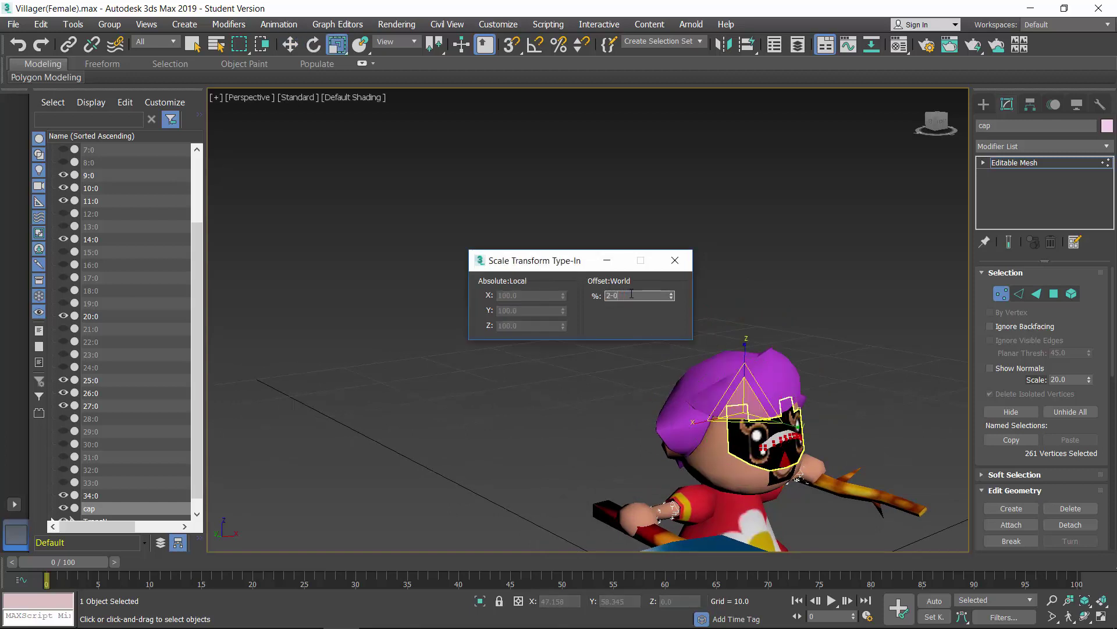
text(200)
key(Return)
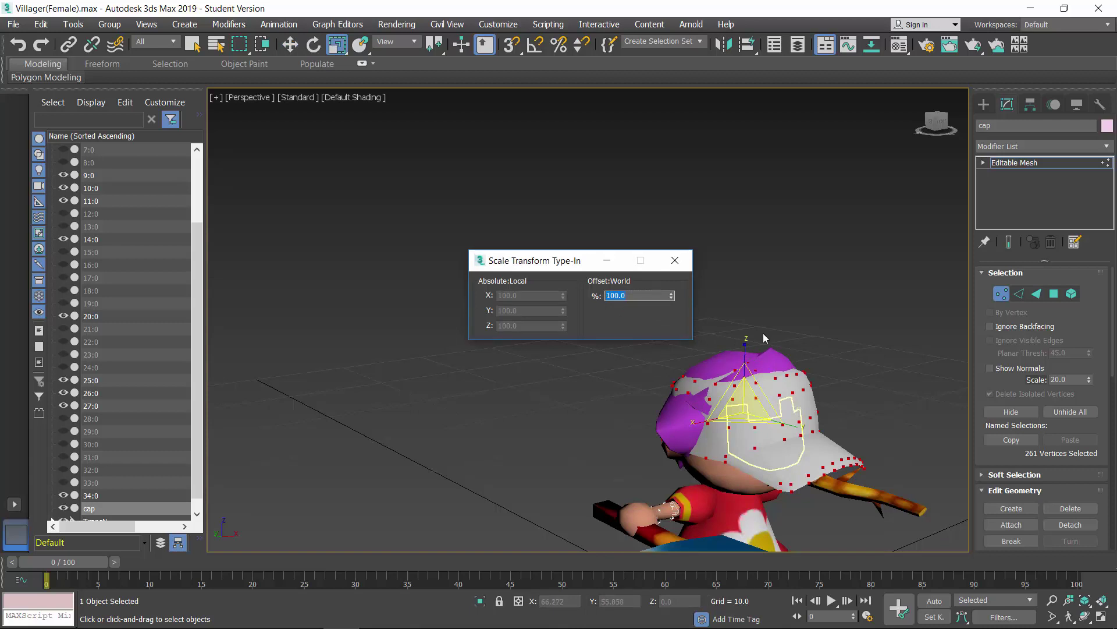
key(ctrl+z)
Try scaling the cap's vertices to 150%, then to a larger size instead
click(635, 296)
text(150)
key(Return)
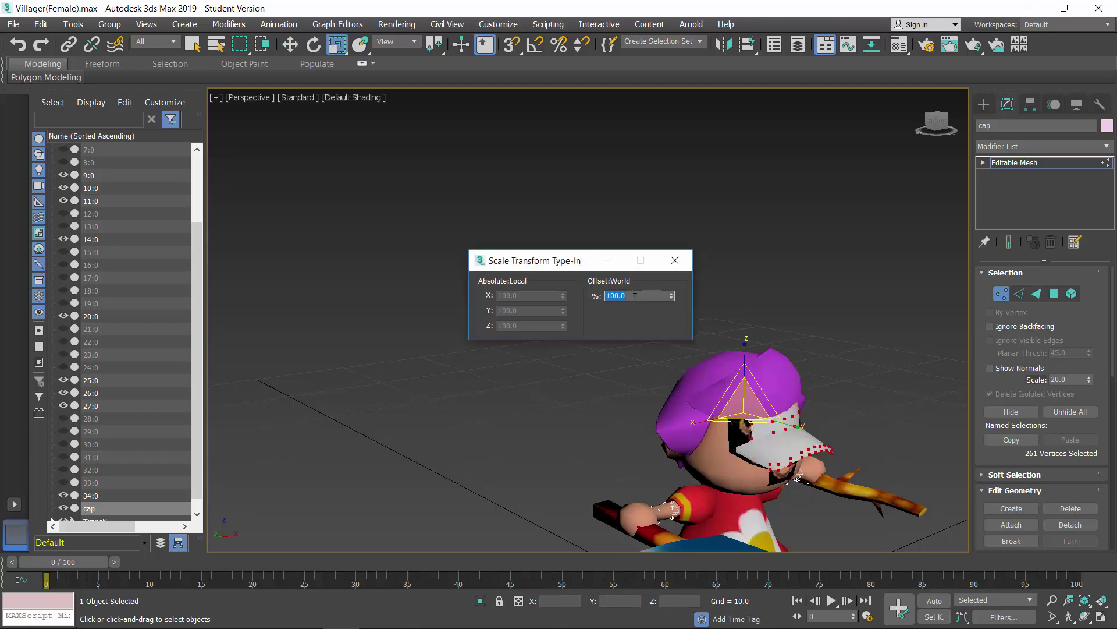
click(641, 297)
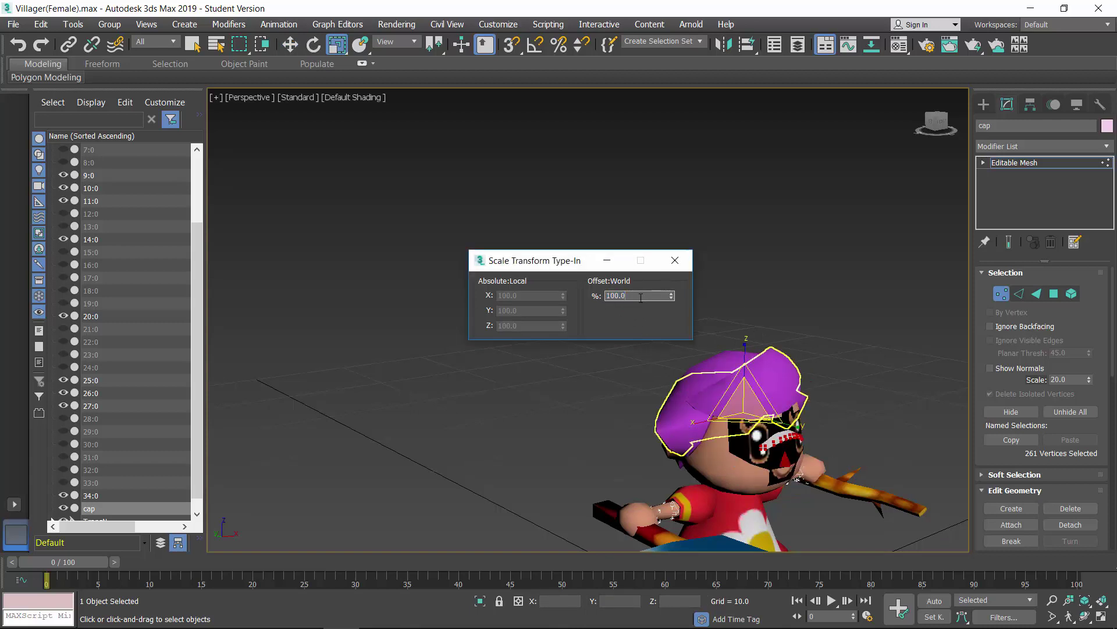
key(Return)
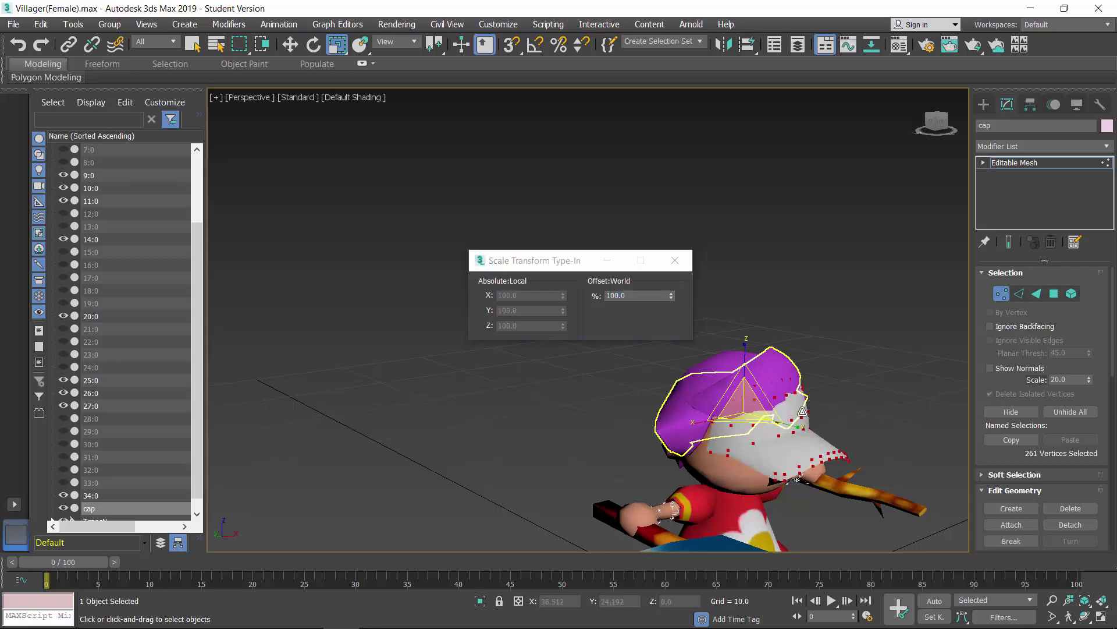
Try raising and shifting the cap onto the villager's head, then undo the moves and the scaling
key(w)
drag(742, 366, 742, 328)
alt+middle_drag(741, 328, 657, 344)
drag(787, 367, 805, 388)
alt+middle_drag(789, 412, 726, 394)
key(ctrl+z)
key(ctrl+z)
key(ctrl+z)
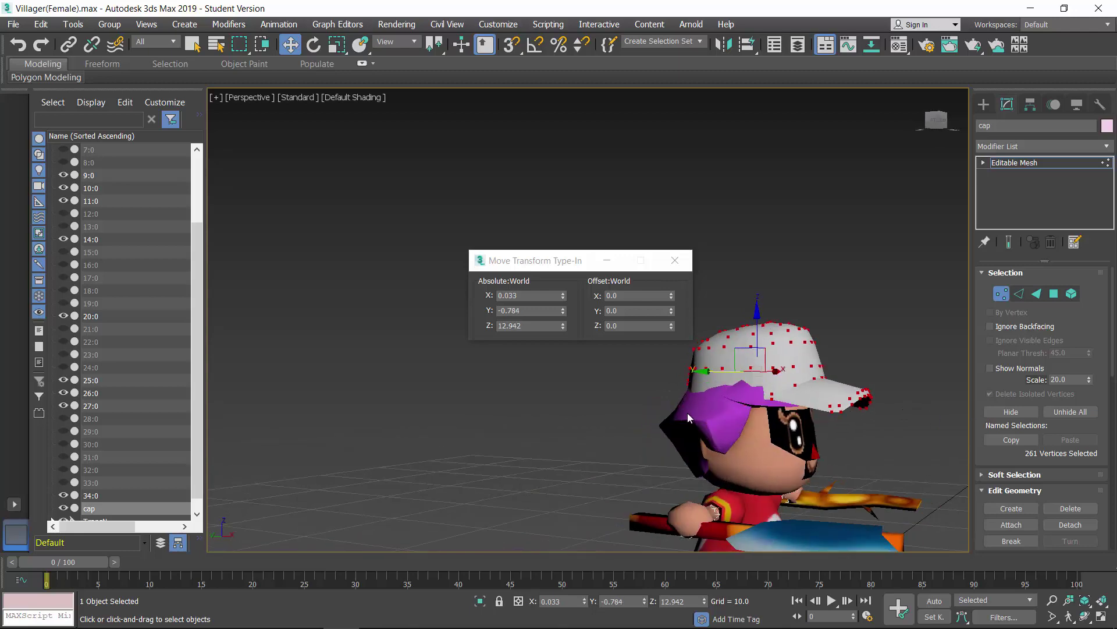
Enlarge the cap's vertices uniformly until the cap is wide enough to cover the villager's head
key(r)
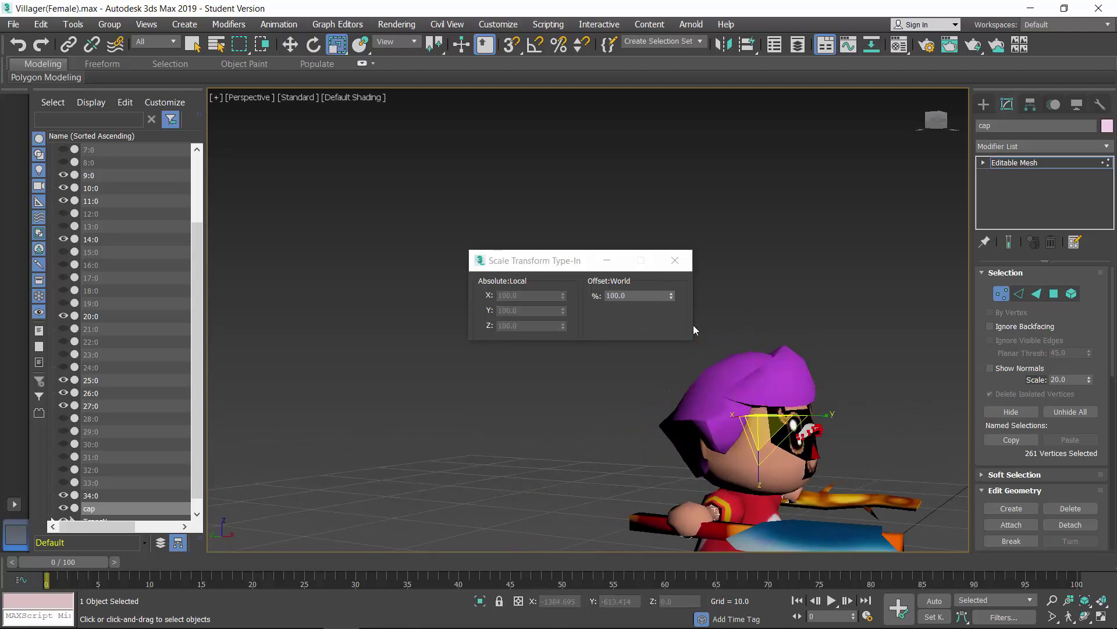
click(629, 296)
key(Return)
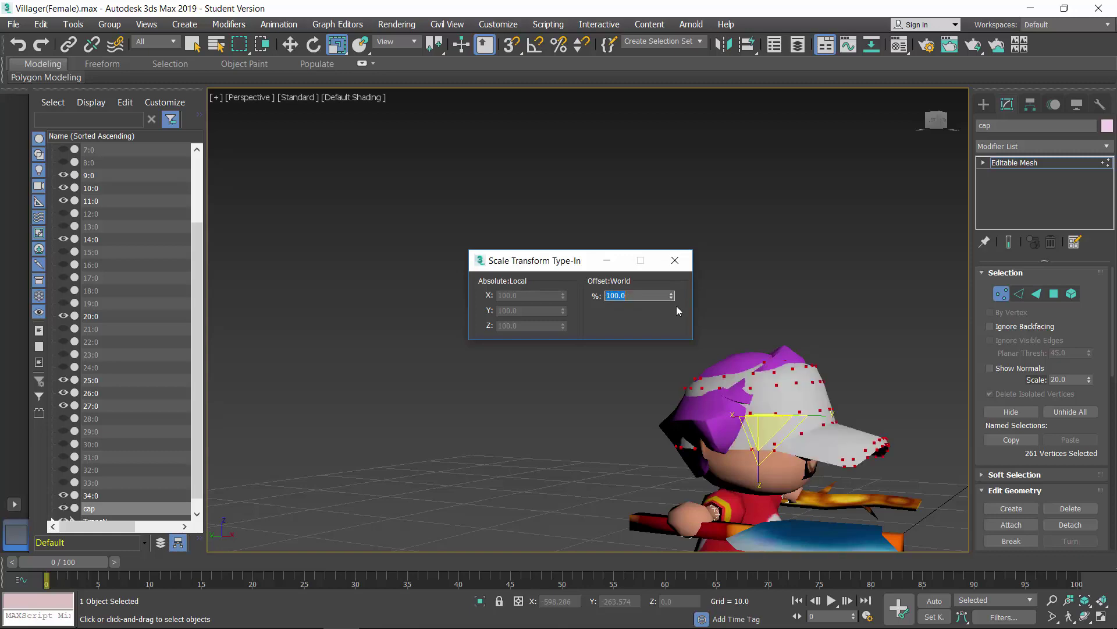
Move the cap's vertices onto the top of the head at about Y -0.45 and Z 12.5, and set X to 0
key(w)
drag(755, 352, 756, 342)
alt+middle_drag(777, 356, 747, 371)
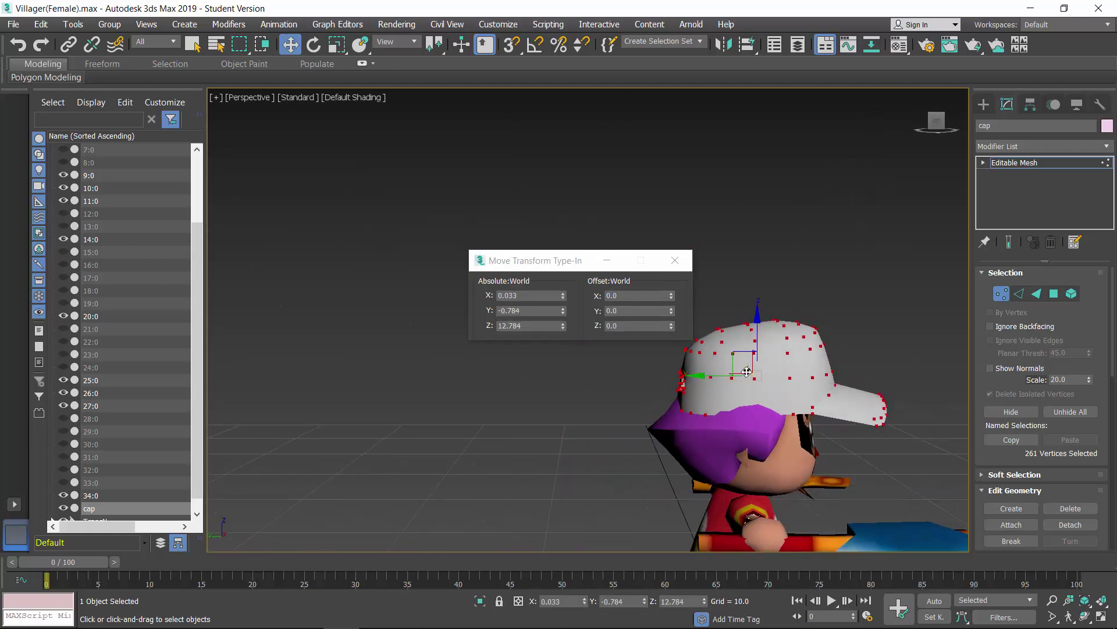
mouse_move(716, 376)
mouse_down()
mouse_move(703, 379)
mouse_move(715, 380)
mouse_up()
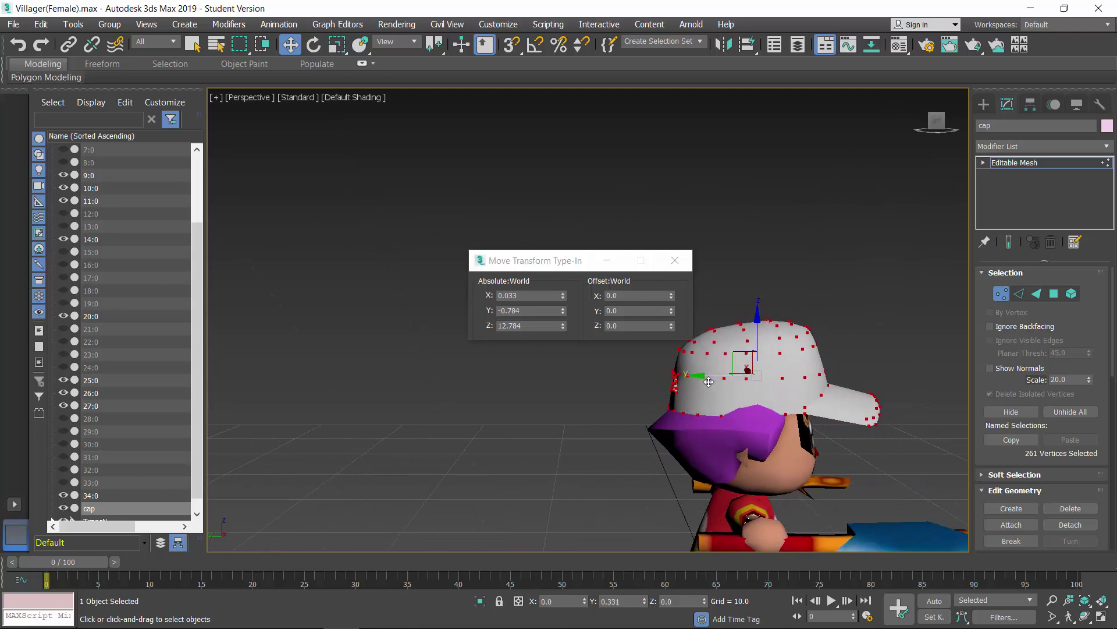
alt+middle_drag(716, 381, 584, 381)
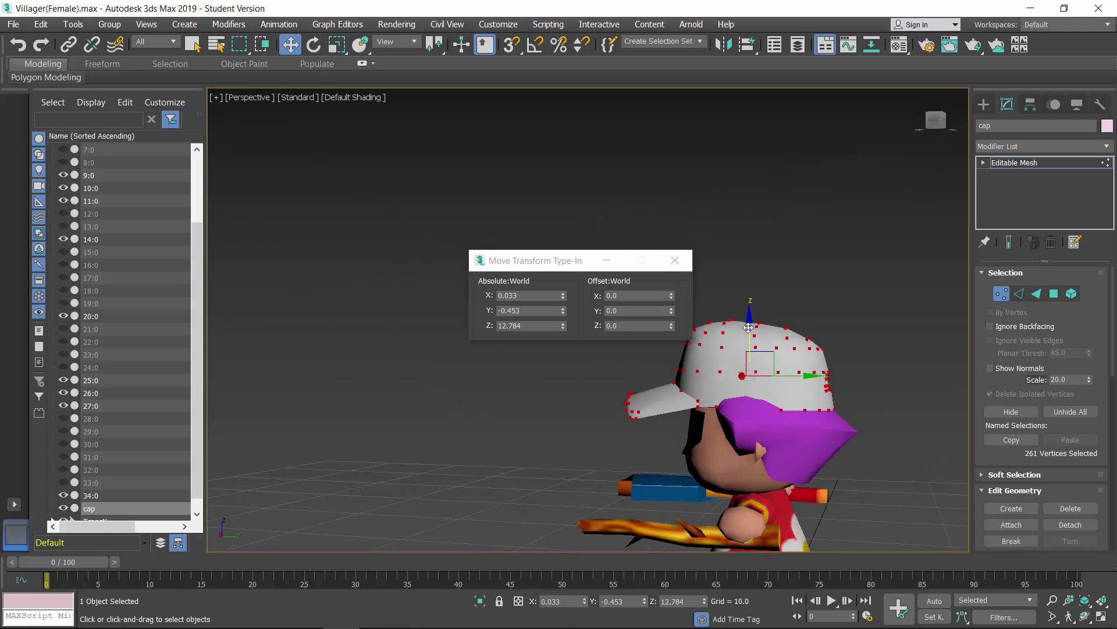
drag(748, 328, 749, 333)
alt+middle_drag(752, 373, 835, 354)
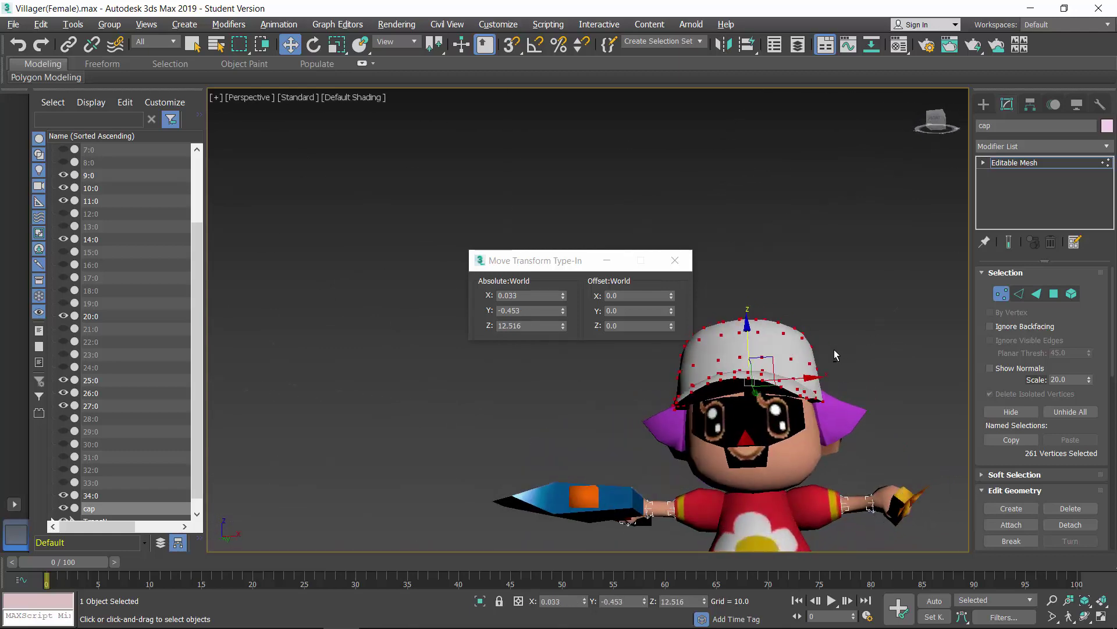
double_click(543, 295)
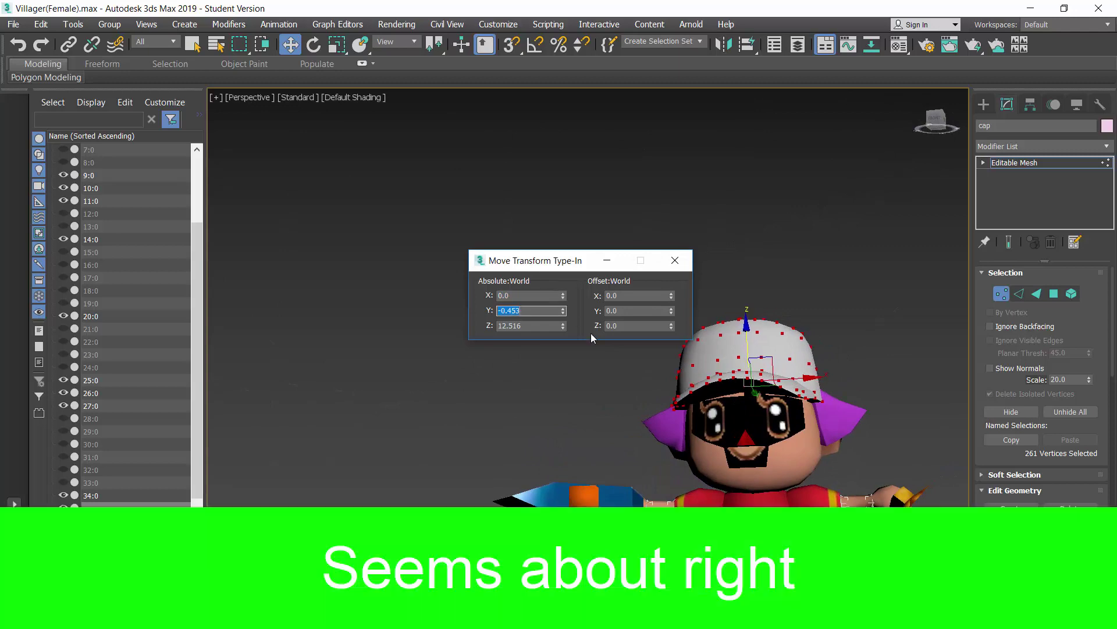
Inspect the cap's fit on the villager's head and leave vertex editing of the cap
alt+middle_drag(646, 402, 704, 420)
alt+middle_drag(771, 417, 670, 429)
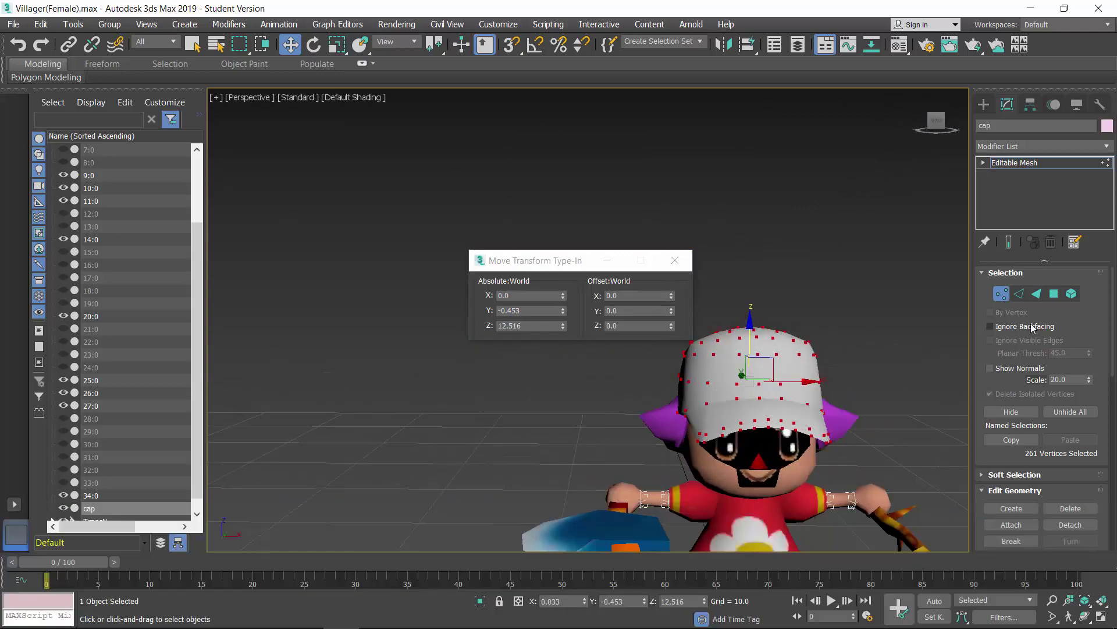
click(1000, 294)
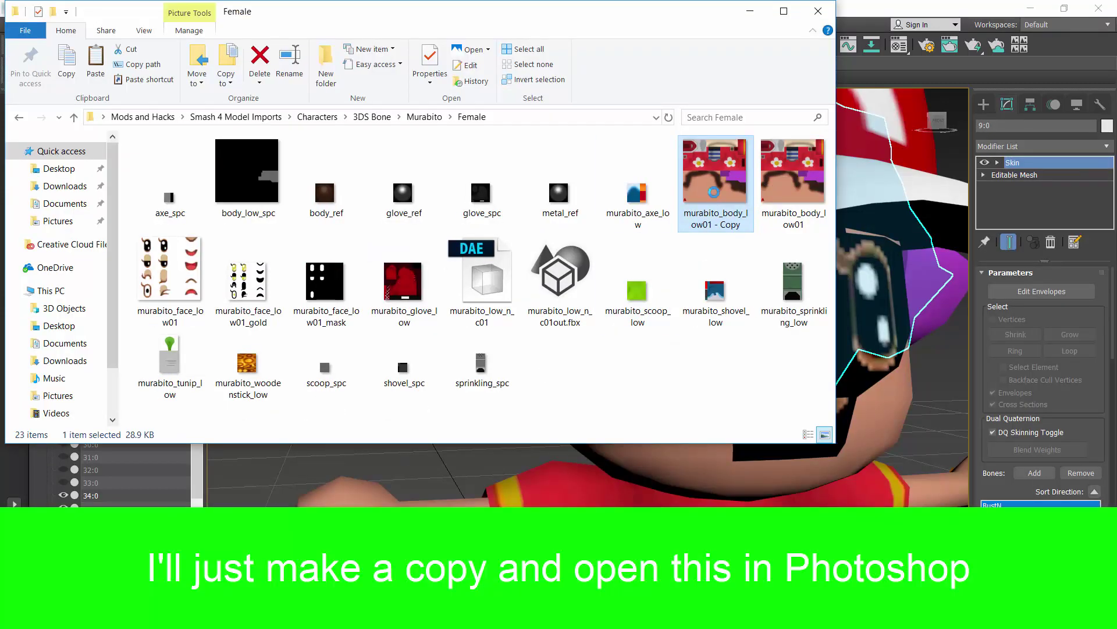
Switch to the Female folder in File Explorer and open "murabito_body_low01 - Copy" in Photoshop
right_click(714, 192)
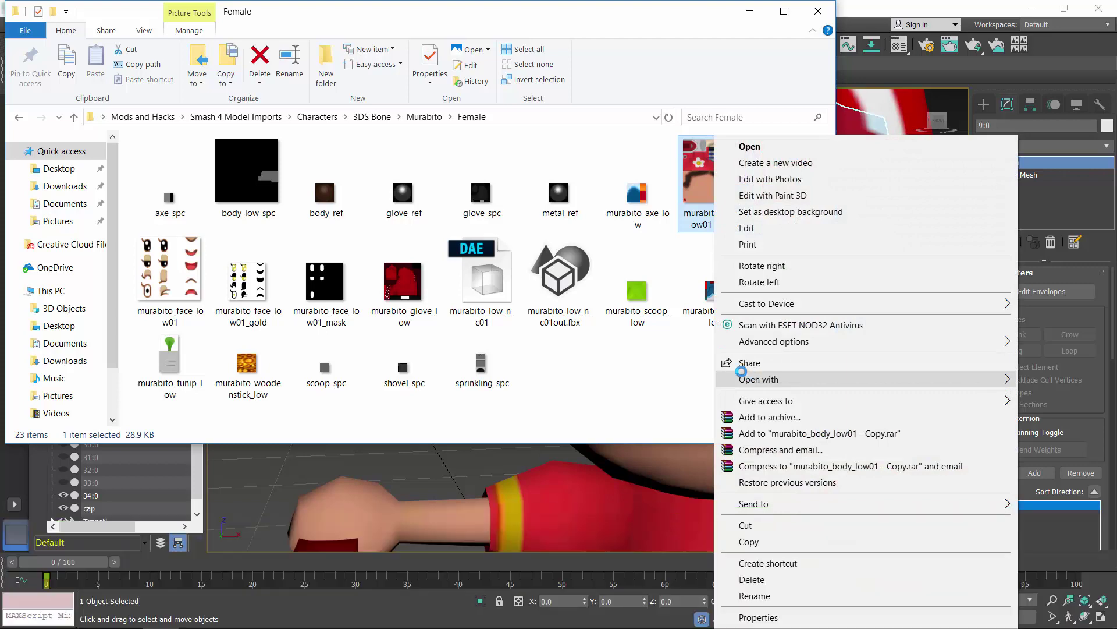
mouse_move(741, 376)
click(646, 398)
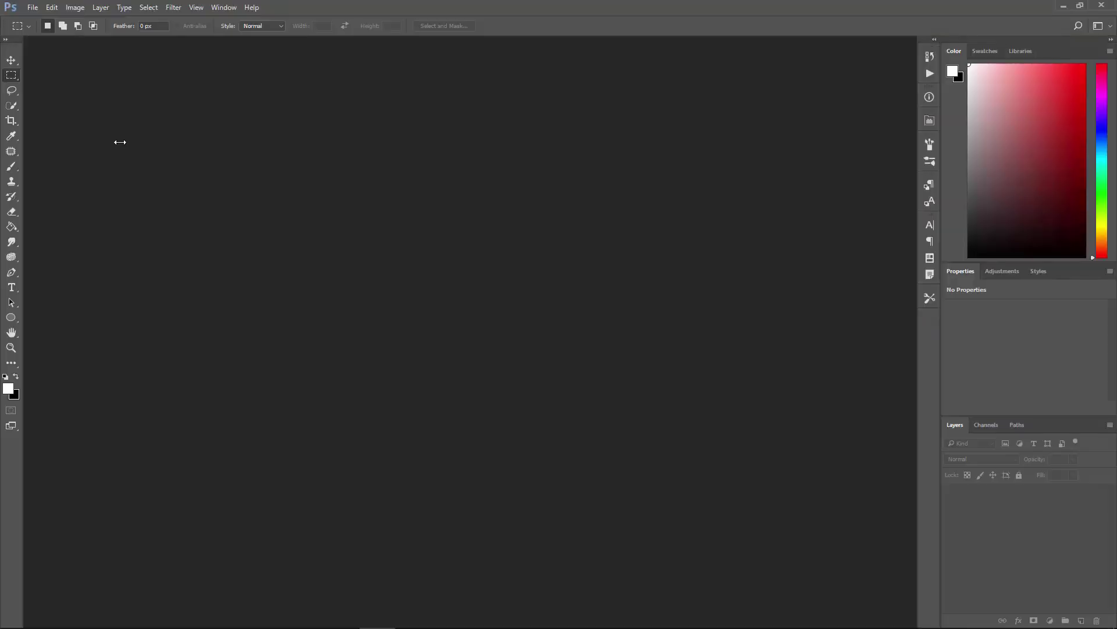
key(alt+Tab)
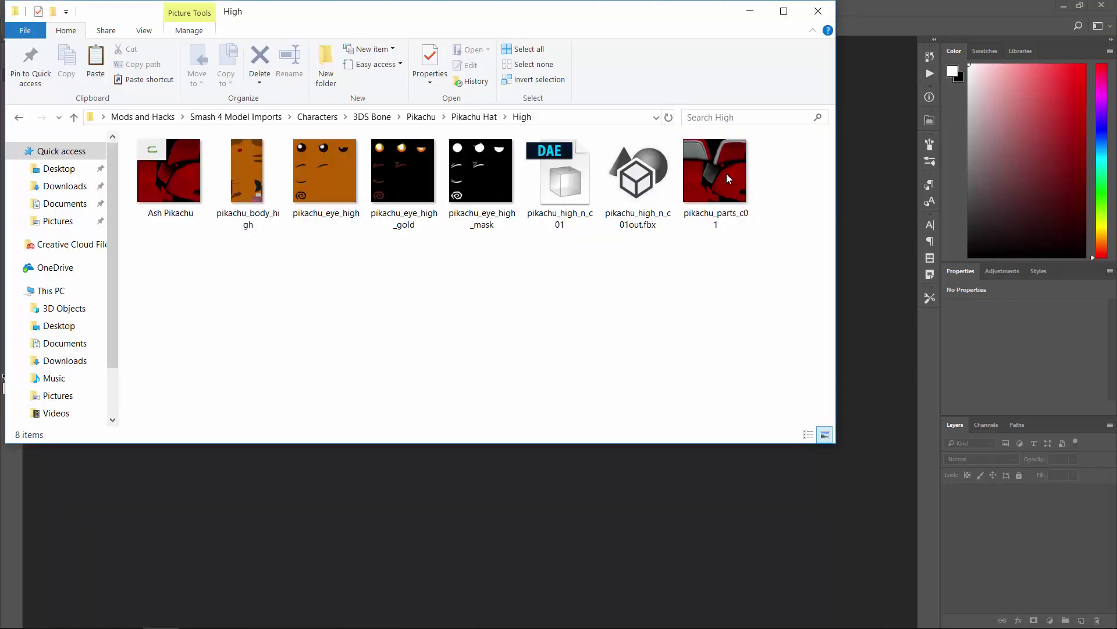
key(alt+Tab)
key(Tab)
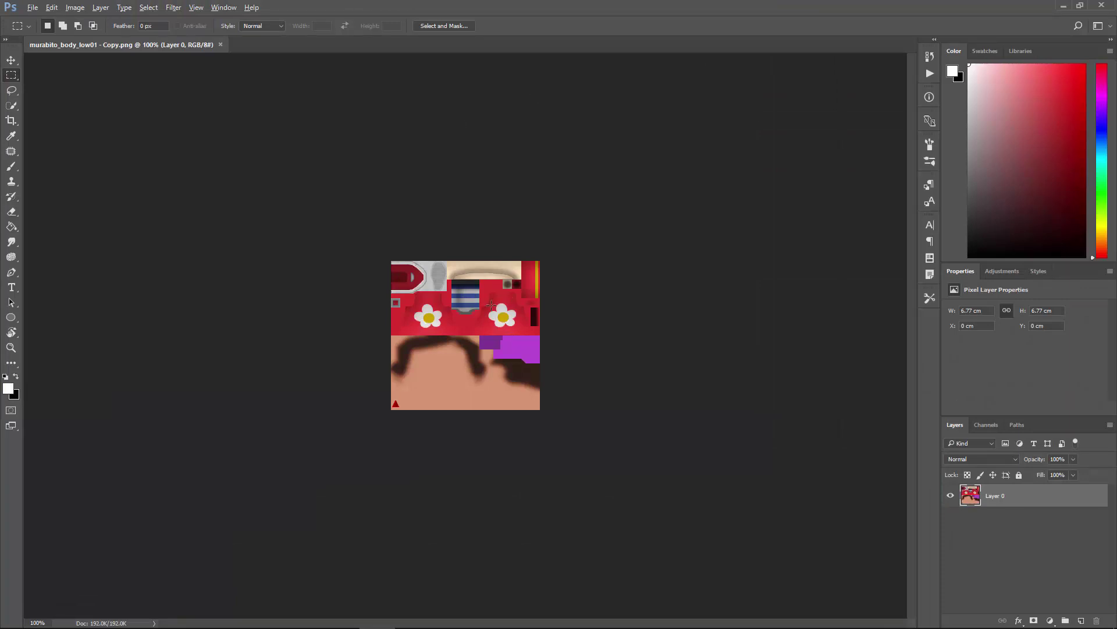
Open pikachu_parts_c01.png from the High folder as a second document, copy its whole image, and return to the body texture copy
key(z)
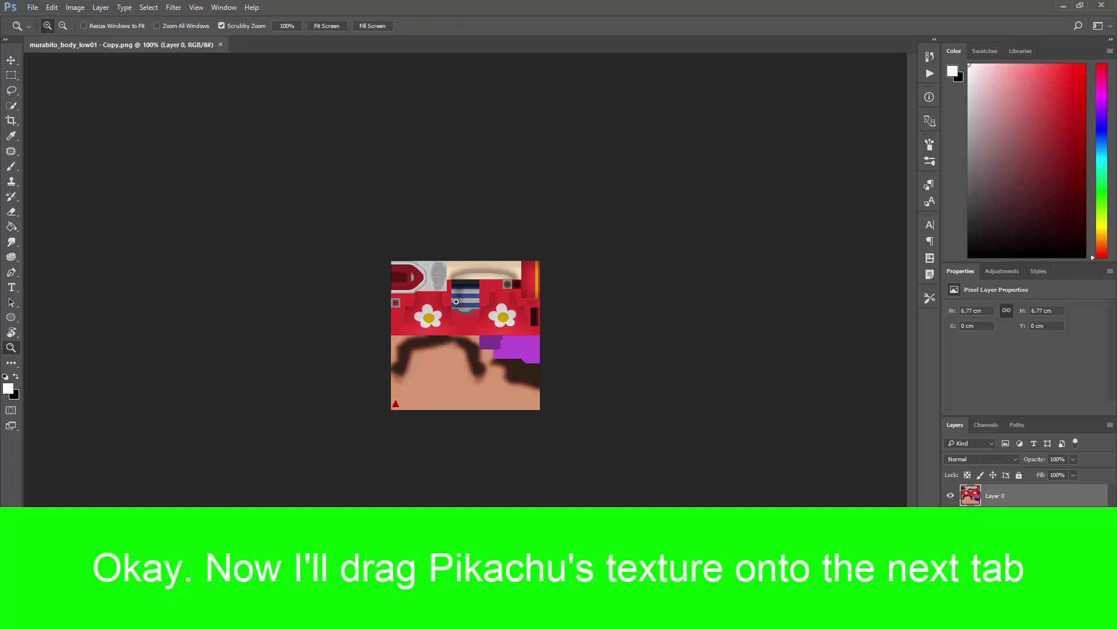
click(456, 302)
click(436, 290)
click(435, 289)
alt+click(436, 289)
alt+click(435, 290)
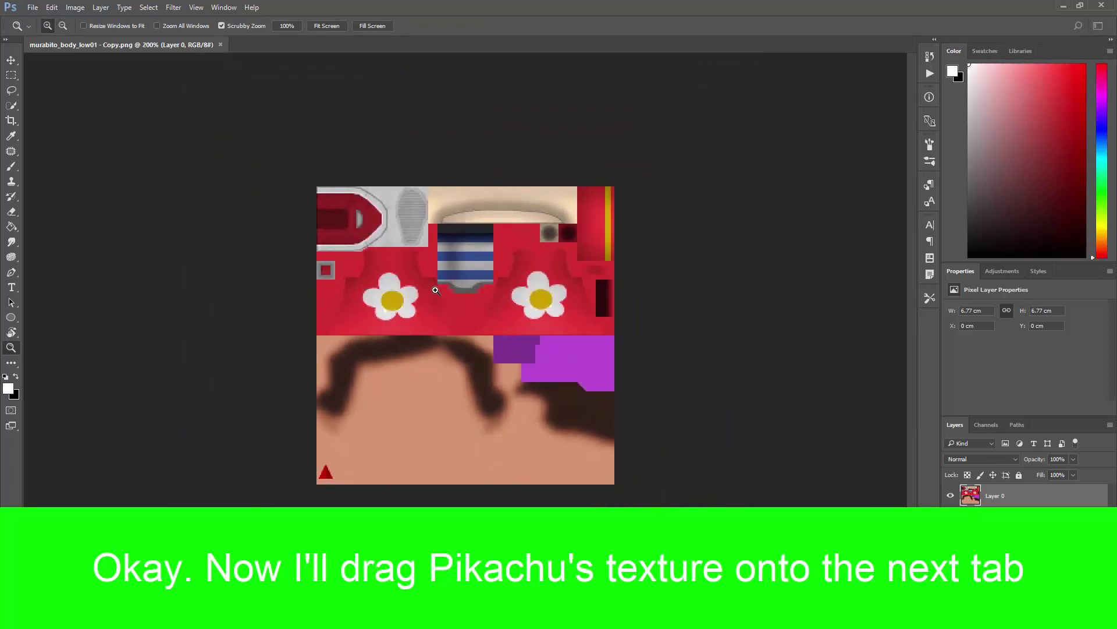
key(alt+Tab)
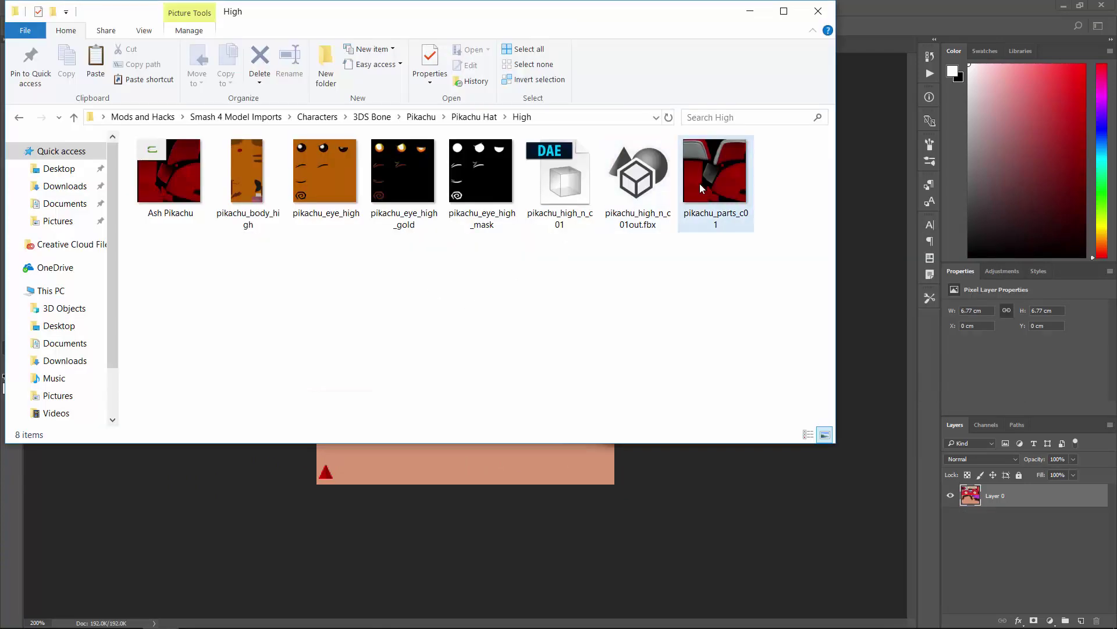
drag(702, 186, 543, 98)
key(alt+Tab)
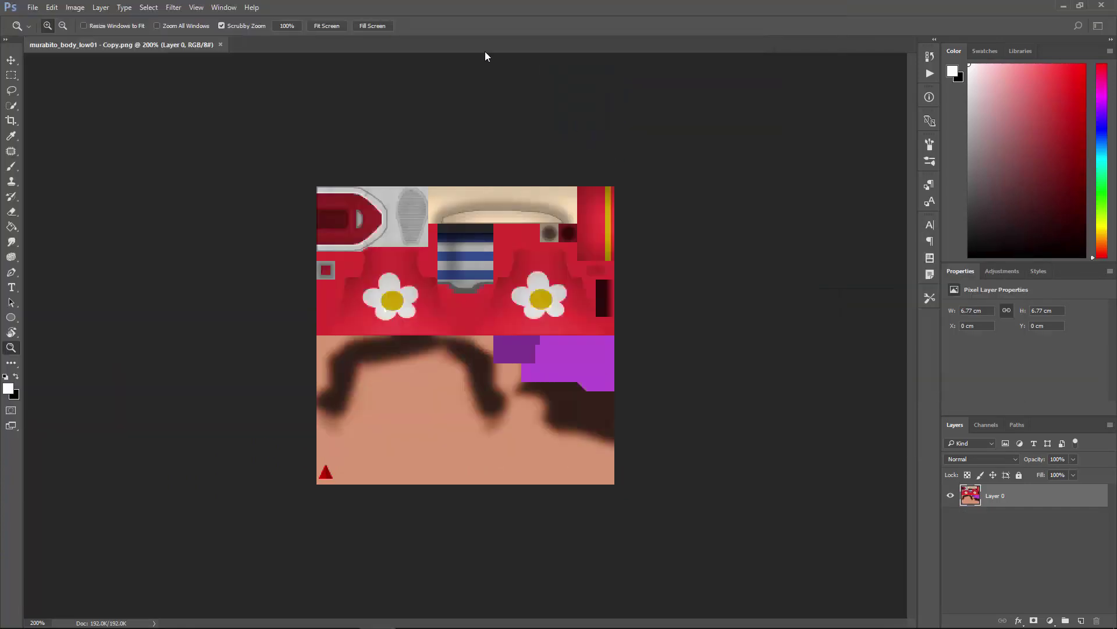
drag(486, 52, 447, 44)
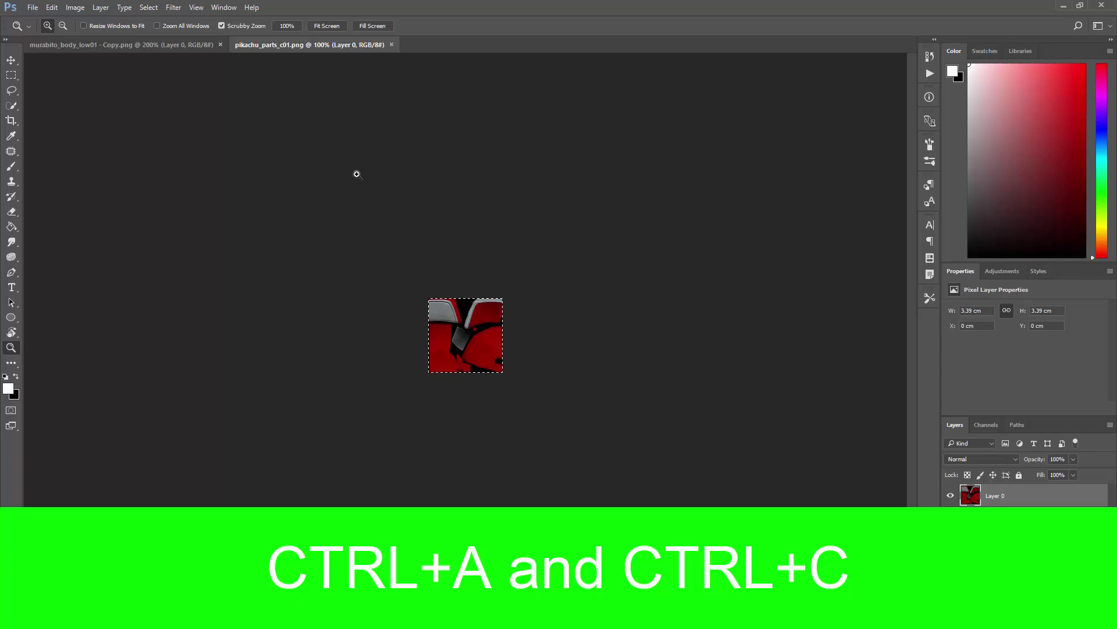
click(191, 44)
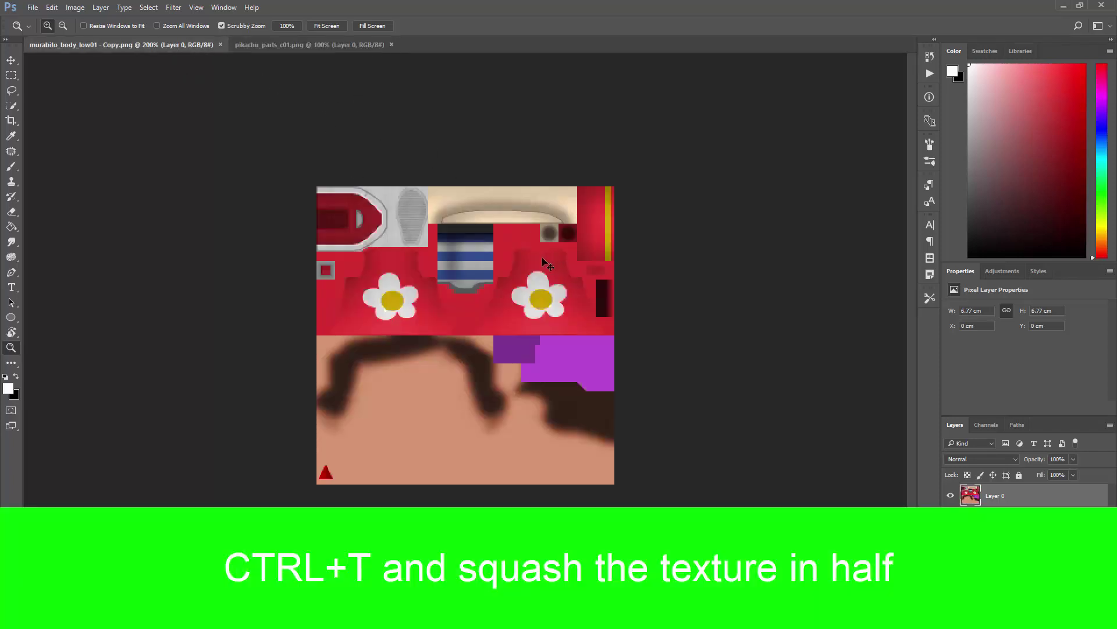
Squash the body texture layer to 50% height so it fills only the lower half of the canvas
key(ctrl+t)
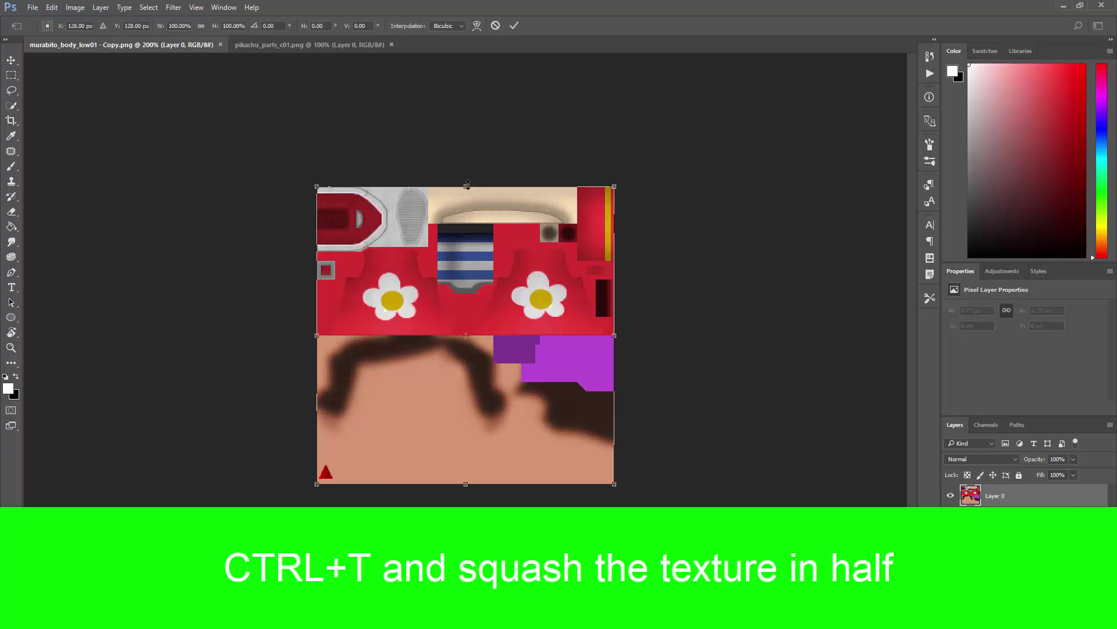
drag(486, 288, 476, 333)
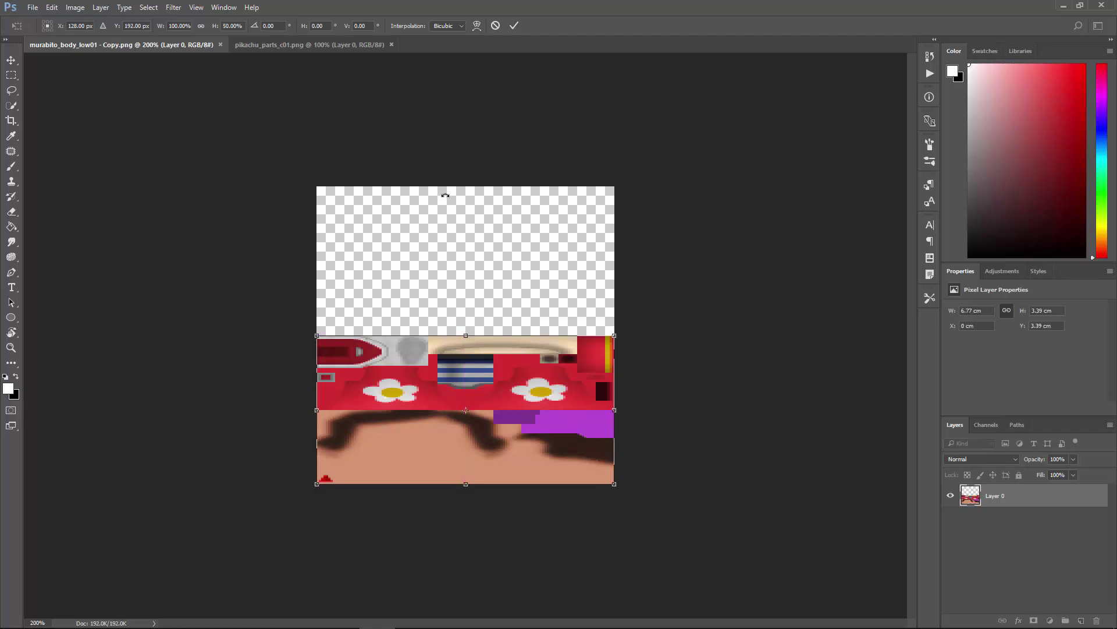
key(Return)
Paste the copied Pikachu texture and stretch it to fill the empty upper half of the canvas
key(ctrl+v)
key(ctrl+t)
drag(501, 300, 423, 216)
drag(468, 256, 616, 261)
key(Return)
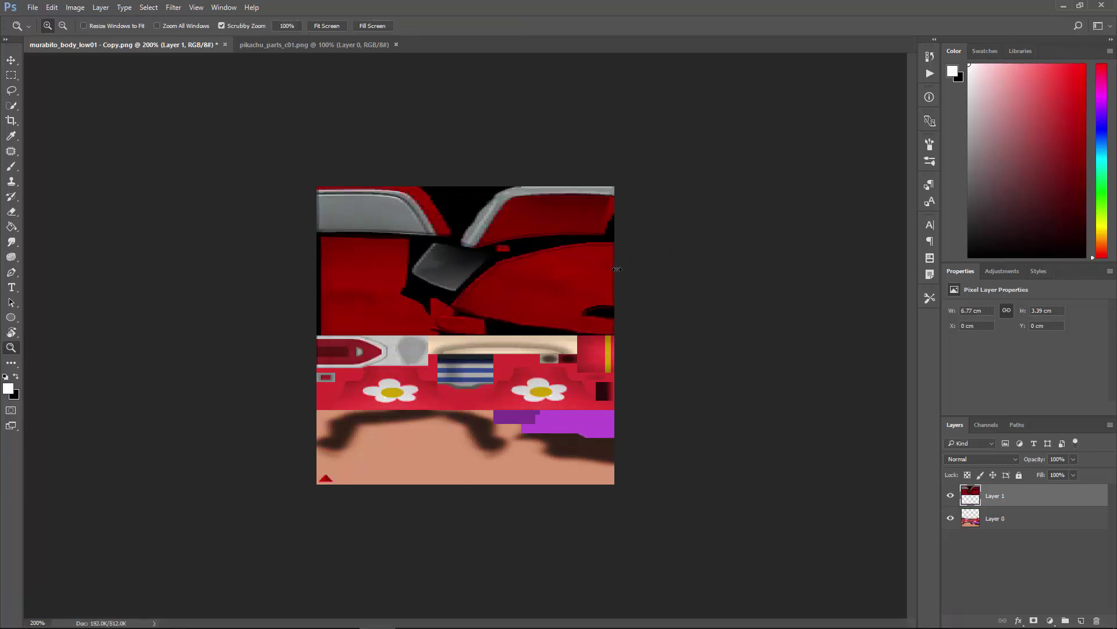
Merge the pasted cap texture layer with the body texture layer and save the combined image
click(618, 269)
right_click(982, 524)
click(893, 549)
key(ctrl+s)
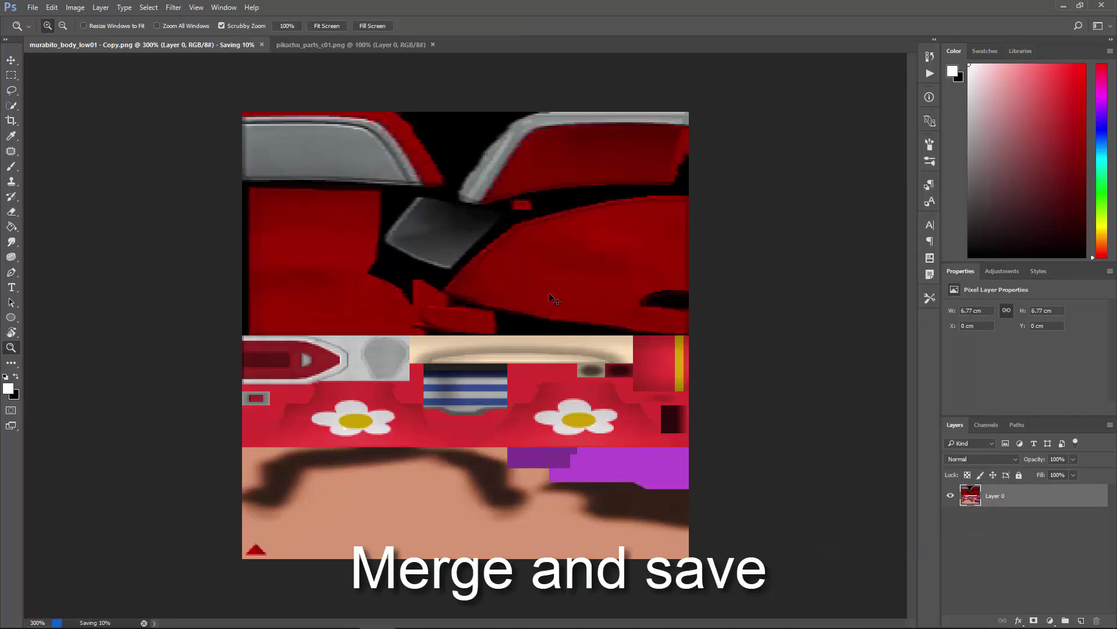
Switch to 3ds Max and try applying "murabito_body_low01 - Copy" directly to the villager's body and hand meshes
key(alt+Tab)
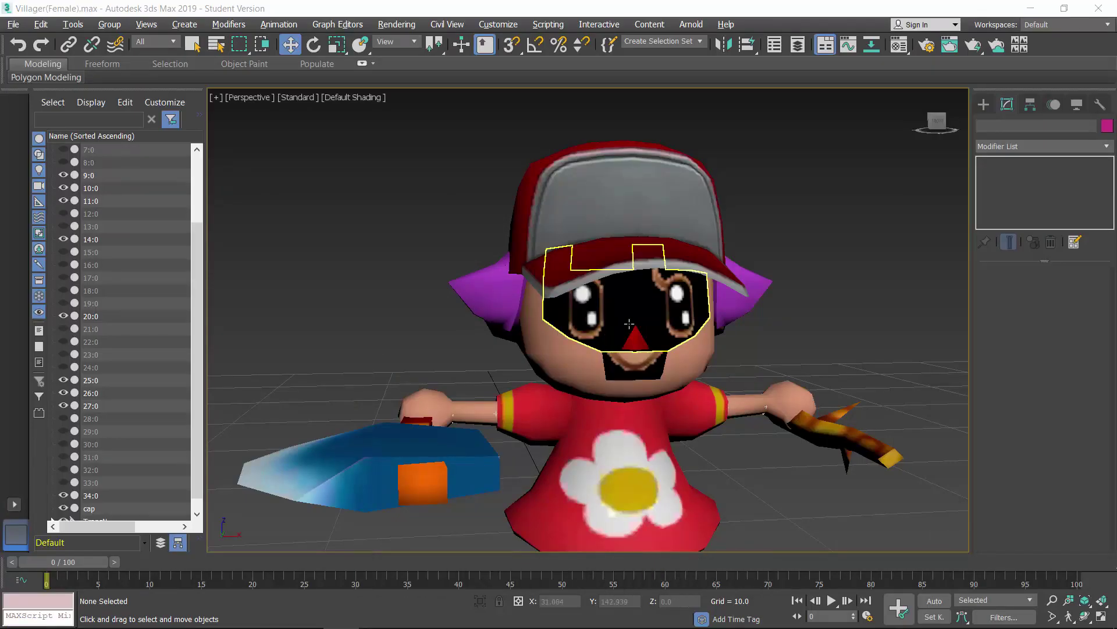
key(alt+Tab)
key(alt+Tab)
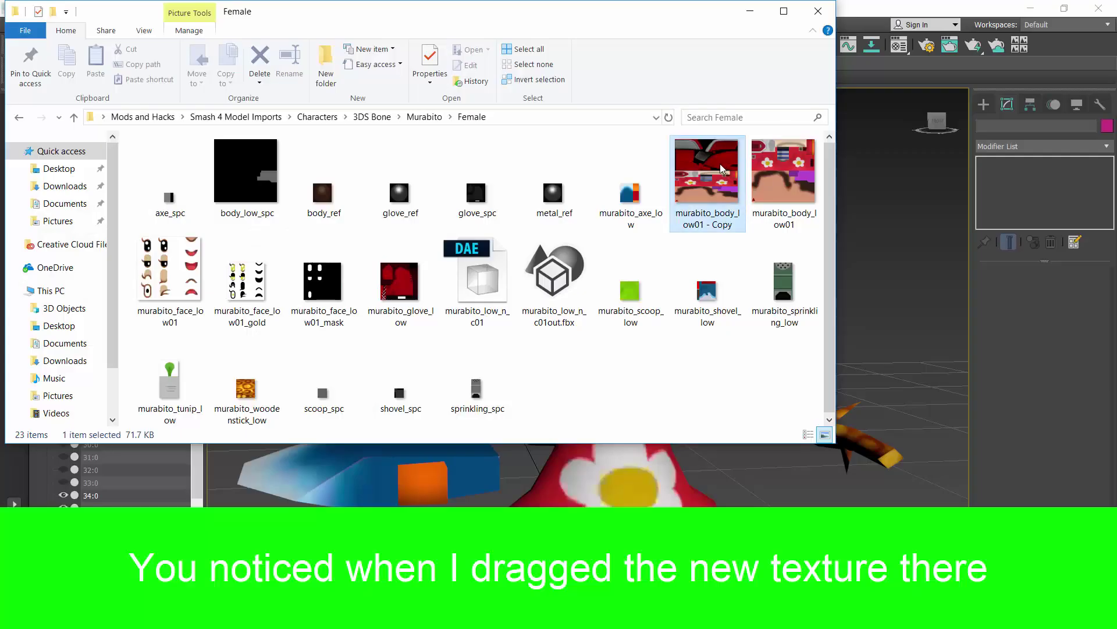
drag(706, 169, 629, 436)
key(alt+Tab)
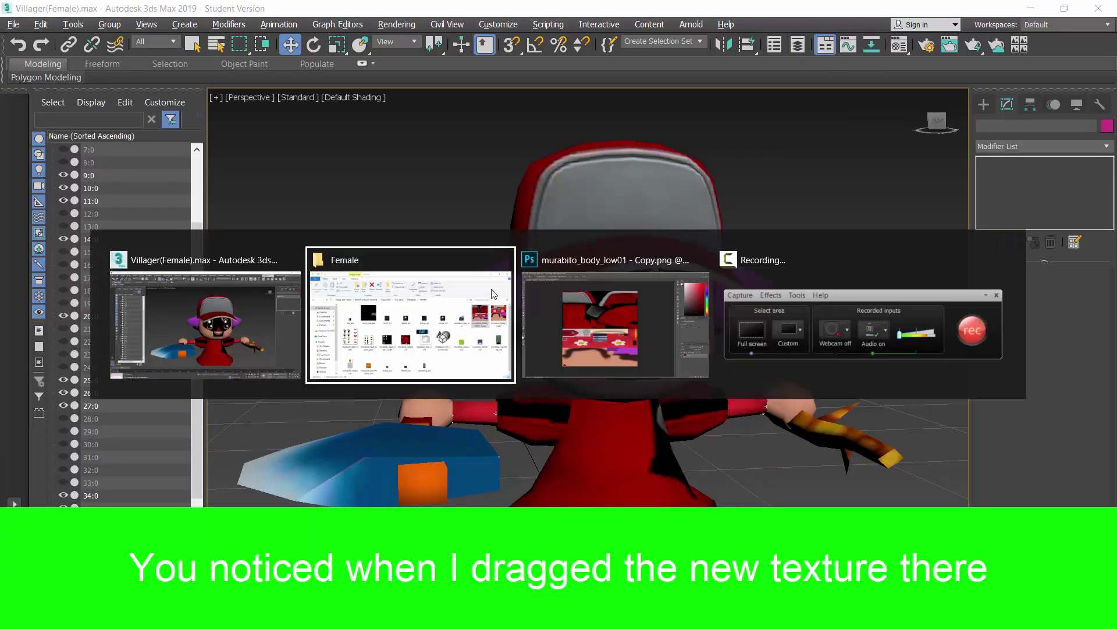
drag(708, 172, 428, 402)
alt+middle_drag(477, 378, 507, 389)
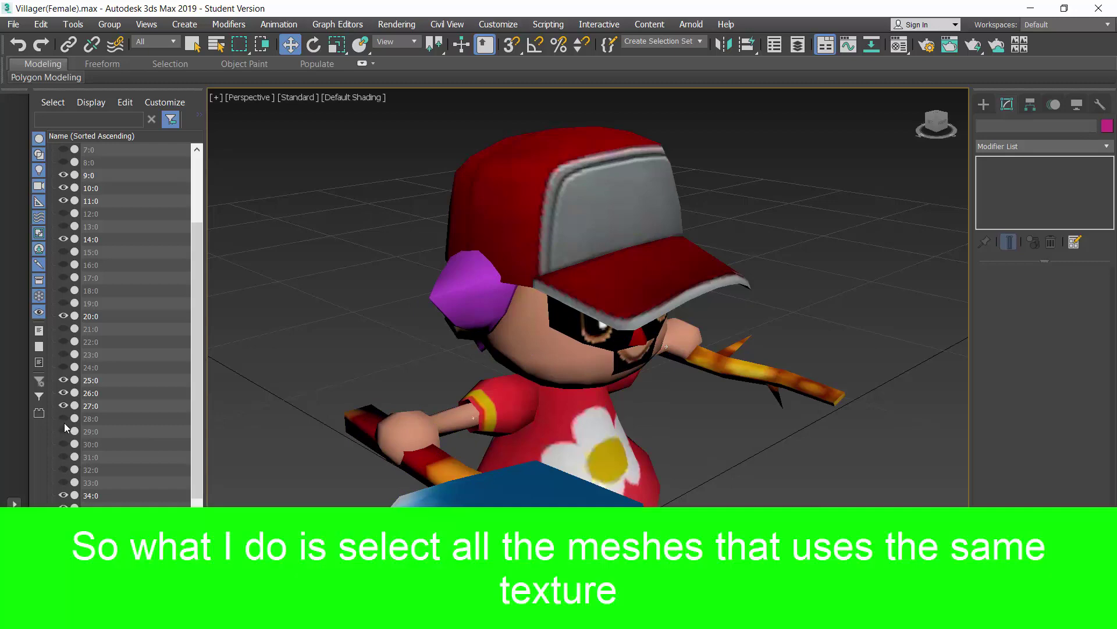
Identify the head meshes by toggling their visibility, and select meshes 27:0 and 26:0
click(64, 406)
click(66, 405)
alt+middle_drag(284, 372, 300, 309)
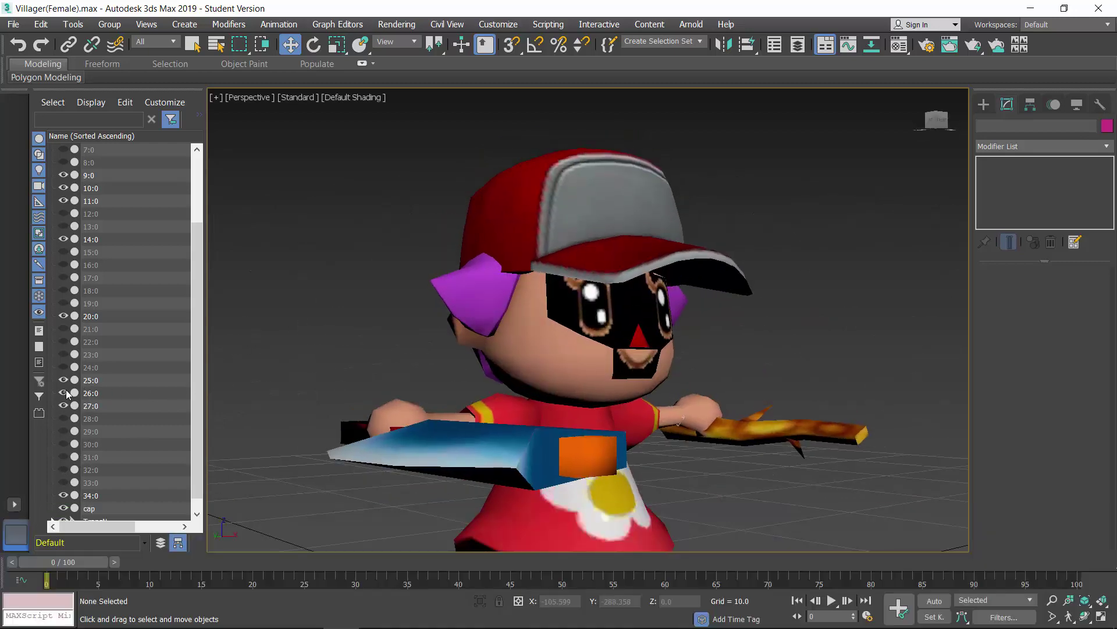
click(63, 369)
click(62, 369)
click(93, 406)
ctrl+click(99, 392)
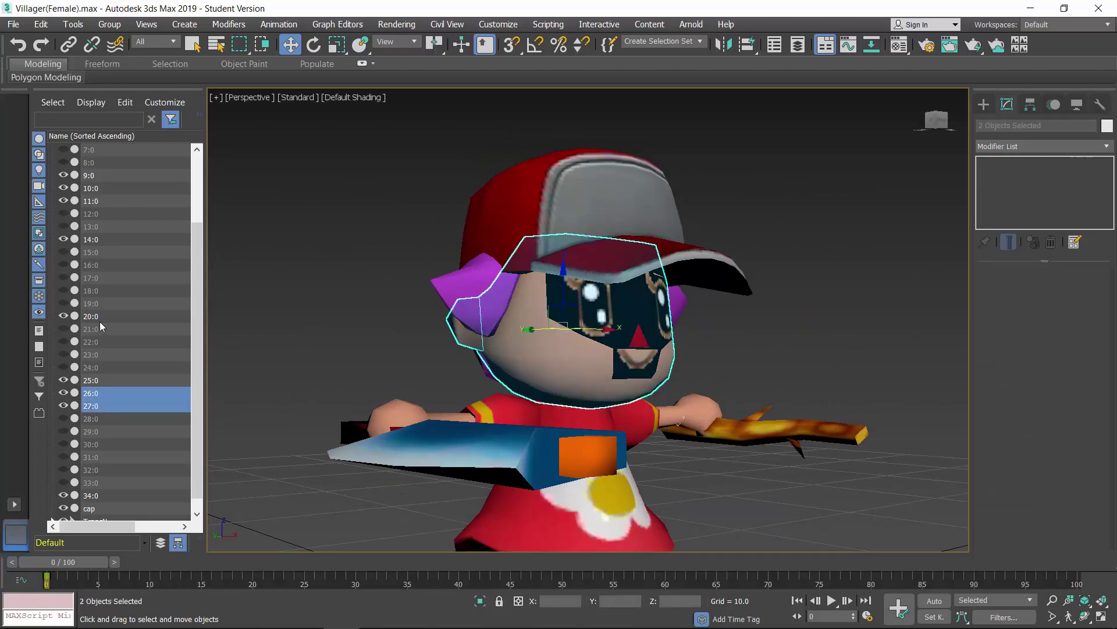
Check mesh 18:0 and its neighbours by toggling their visibility, and add meshes 17:0 and 16:0 to the selection
click(64, 315)
click(62, 304)
click(64, 302)
click(64, 292)
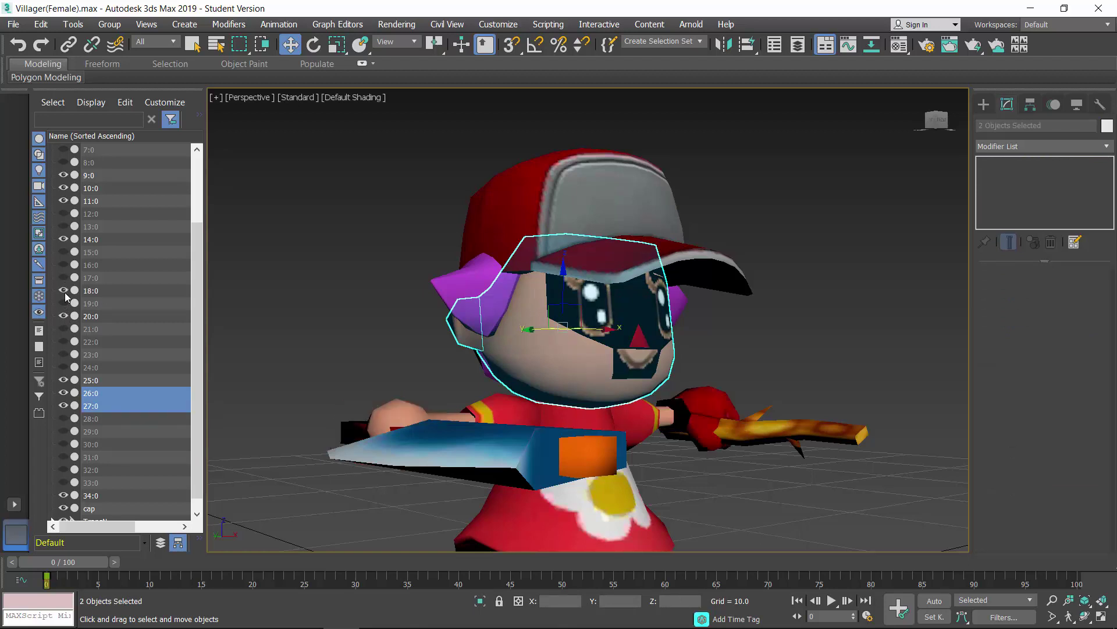
click(64, 292)
ctrl+click(95, 275)
ctrl+click(95, 265)
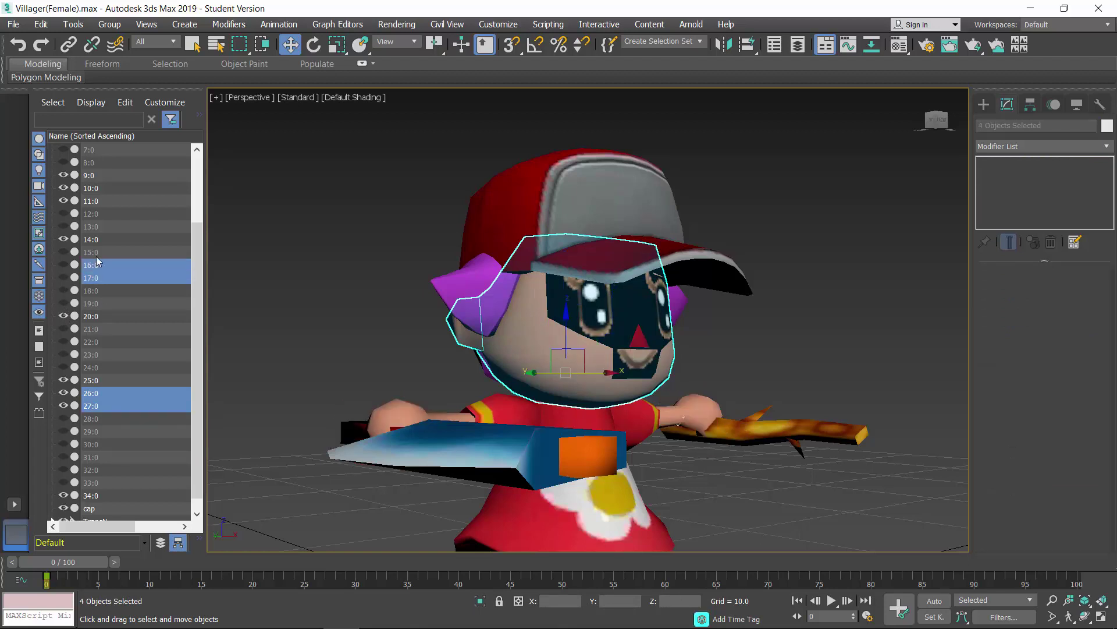
Add meshes 15:0, 14:0, 13:0, 12:0, 11:0, 10:0 and 9:0 to the selection
ctrl+click(96, 252)
ctrl+click(96, 240)
ctrl+click(92, 227)
ctrl+click(90, 213)
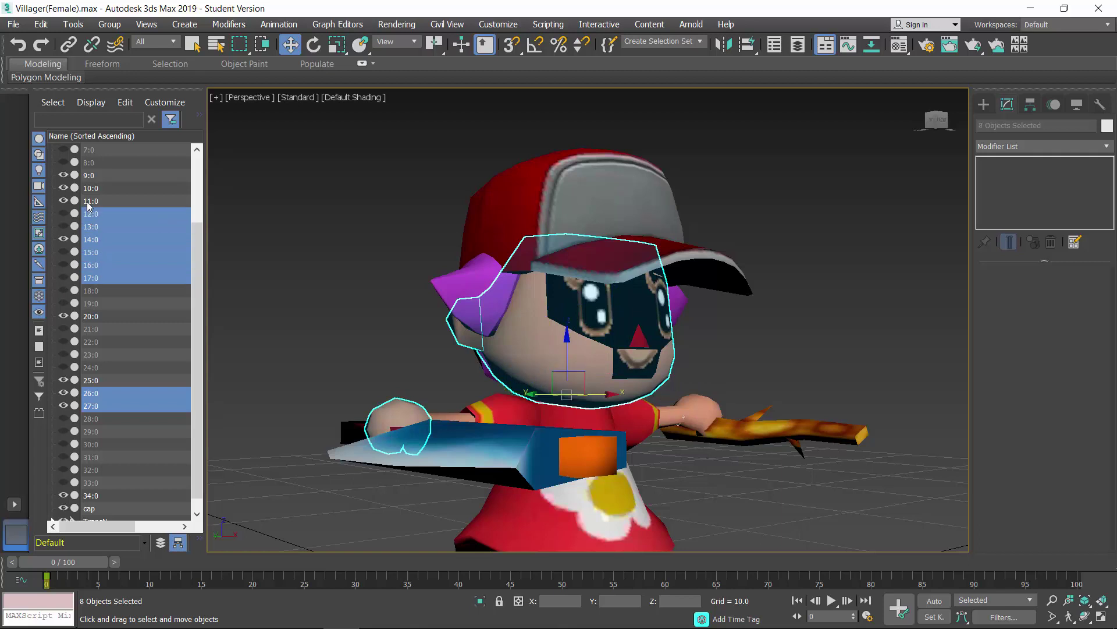
ctrl+click(92, 201)
ctrl+click(94, 188)
ctrl+click(96, 175)
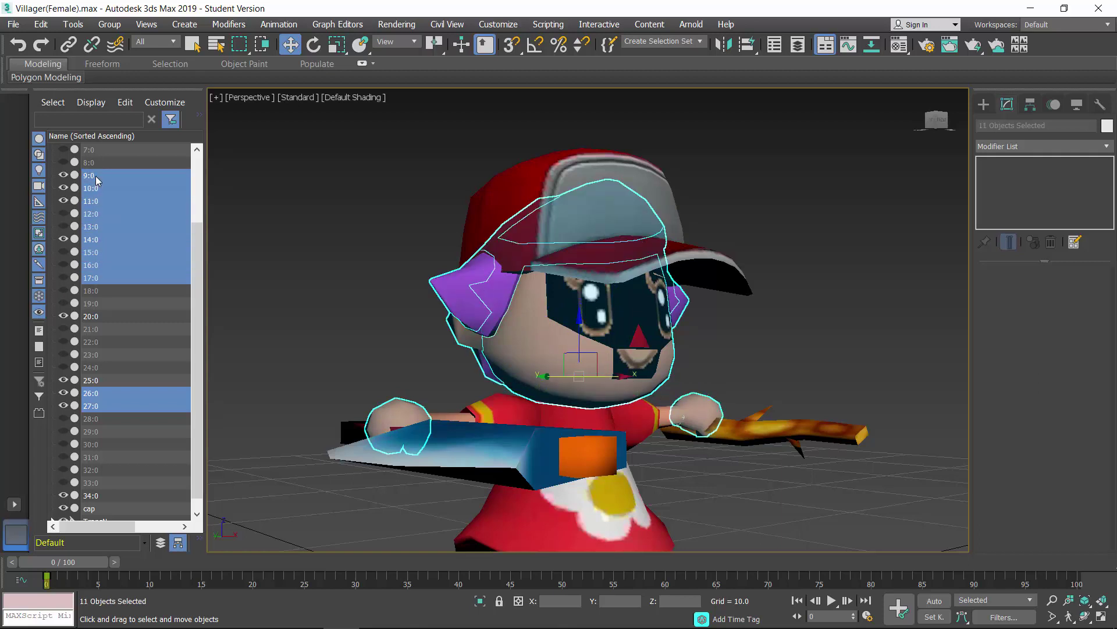
Check mesh 8:0, make all the selected meshes visible, and add mesh 0:0 to the selection
click(64, 163)
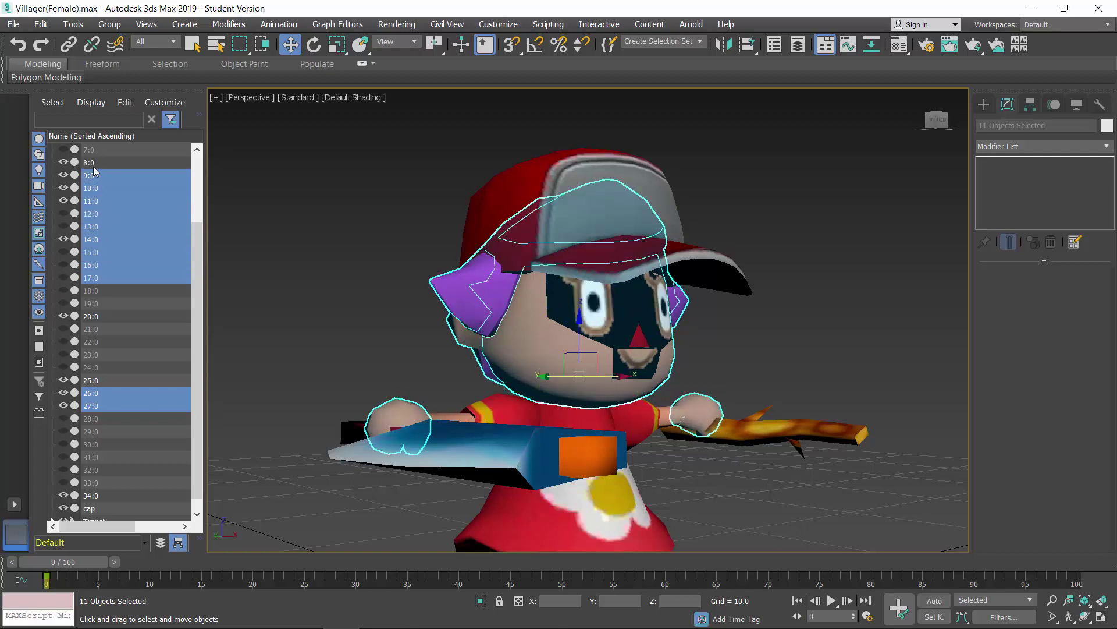
click(63, 163)
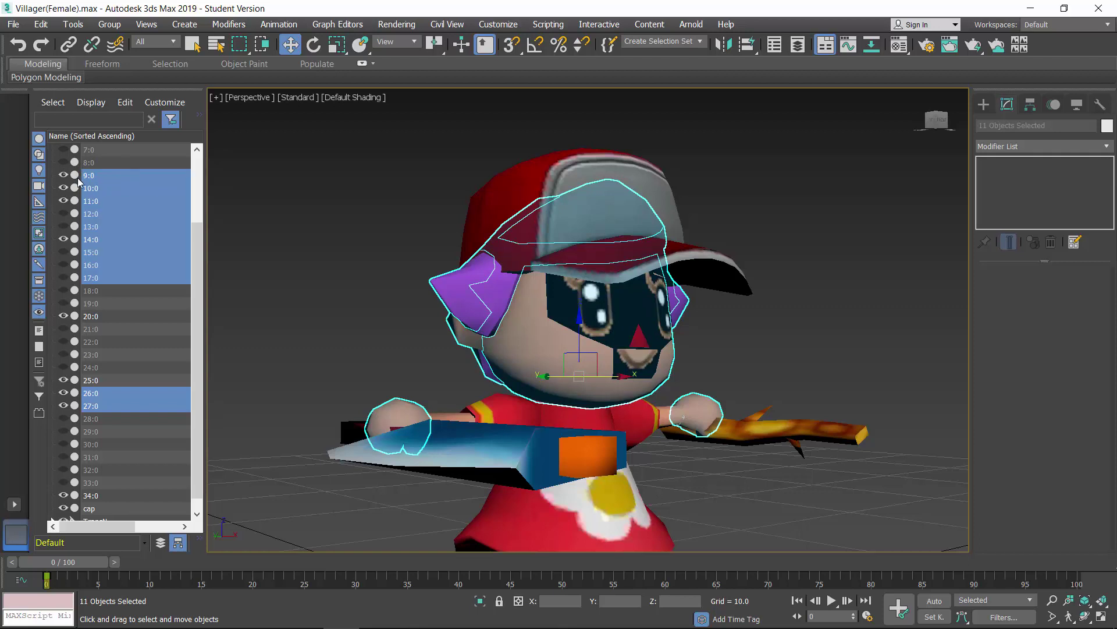
click(63, 175)
click(61, 176)
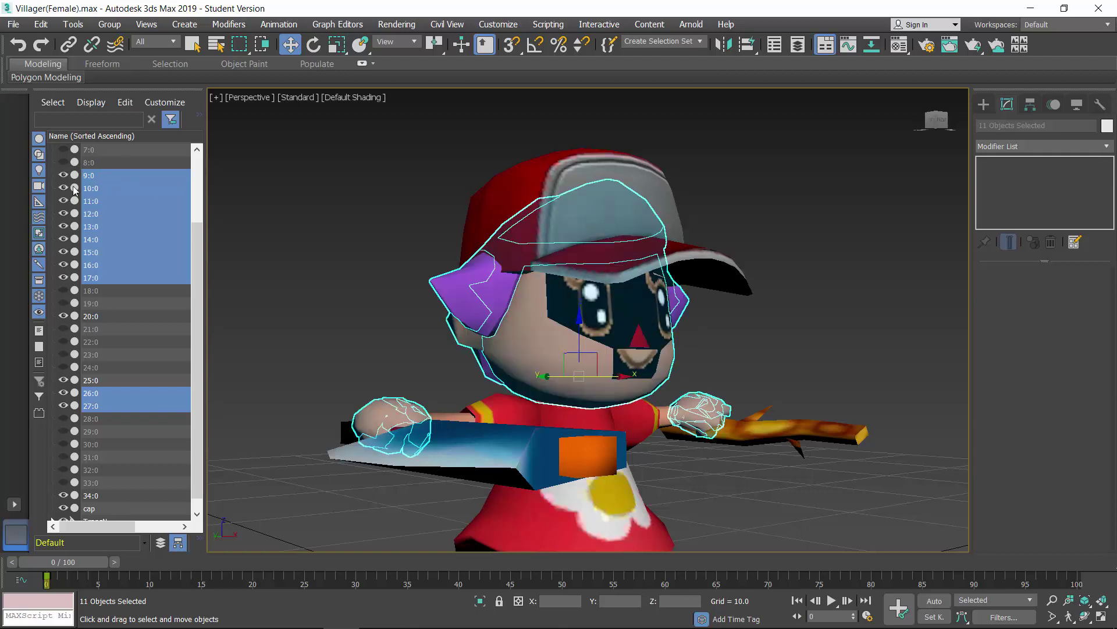
scroll(73, 186, up, 3)
click(63, 149)
click(63, 150)
ctrl+click(110, 149)
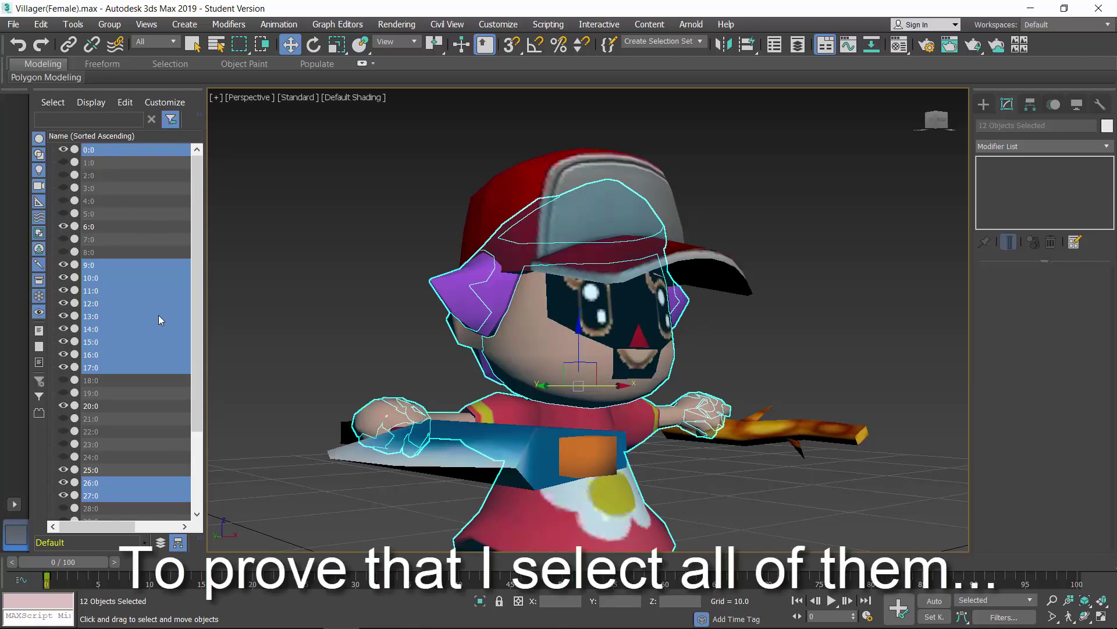
Review the mesh selection in the object list and view the villager's selected meshes from below
scroll(131, 337, down, 3)
scroll(75, 263, up, 3)
click(66, 301)
click(66, 301)
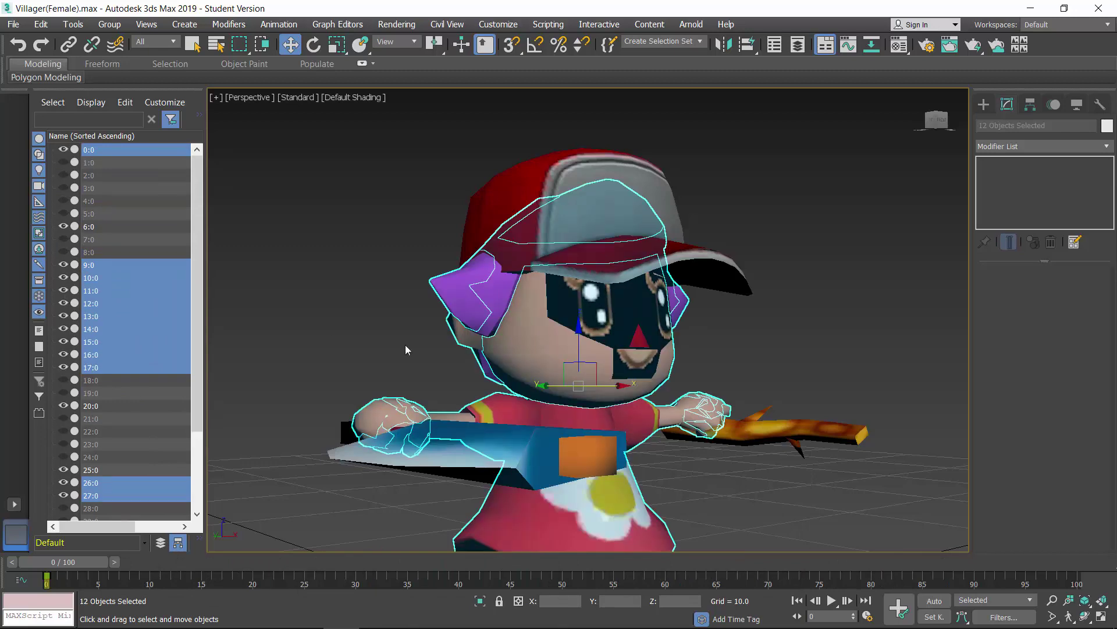
alt+middle_drag(405, 345, 236, 335)
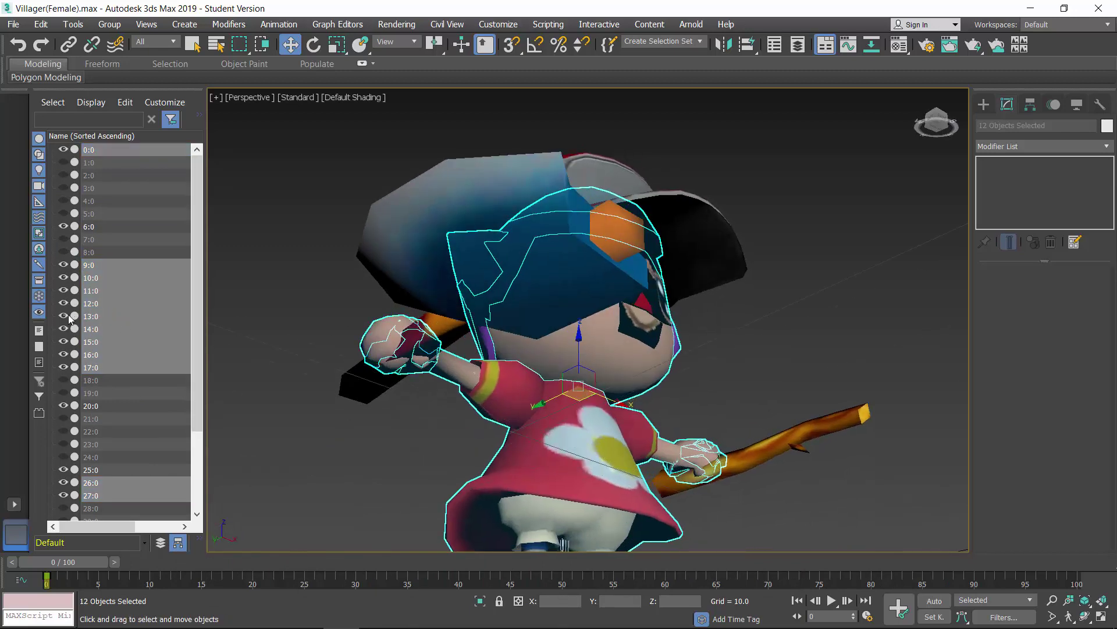
Hide the selected meshes and check meshes 18:0, 21:0 and 24:0 by toggling their visibility
click(65, 316)
click(64, 380)
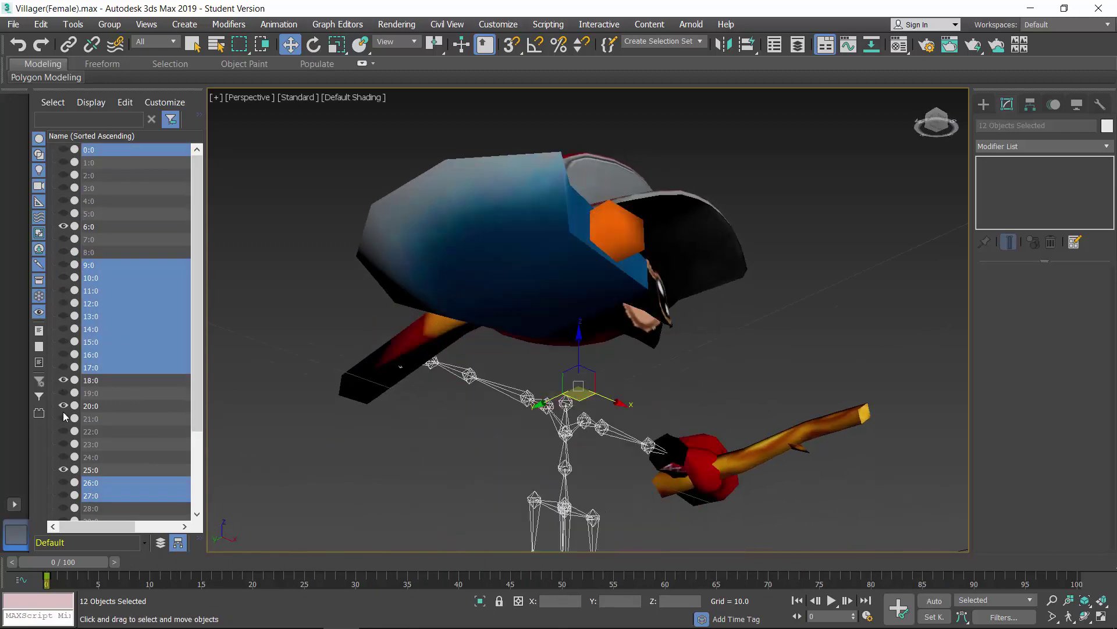
click(64, 380)
click(64, 418)
click(64, 421)
click(65, 456)
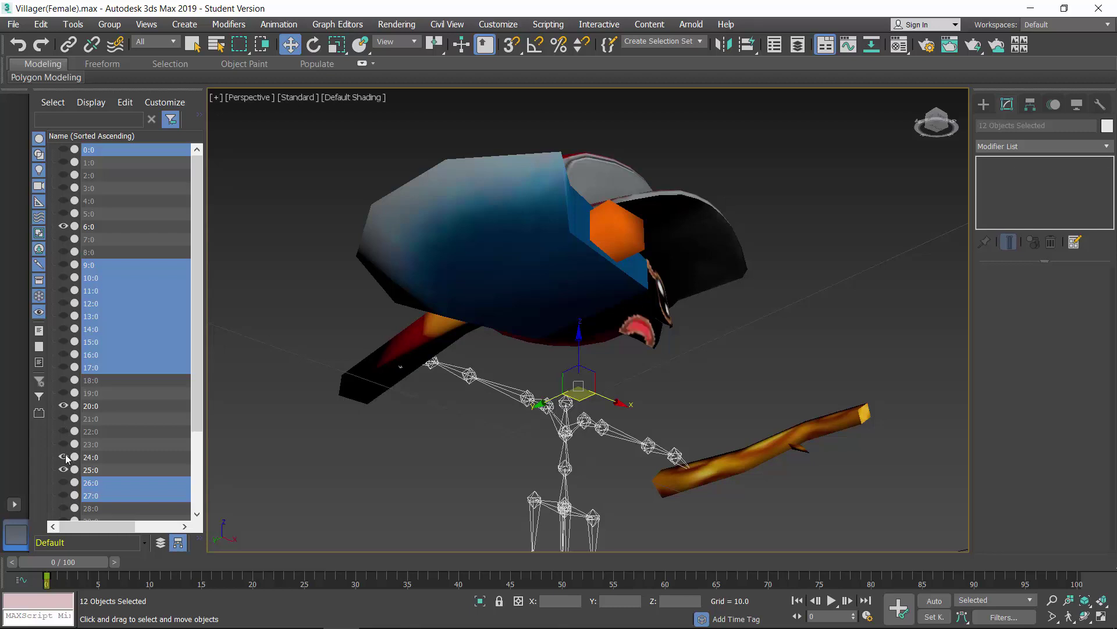
click(66, 457)
scroll(67, 494, down, 2)
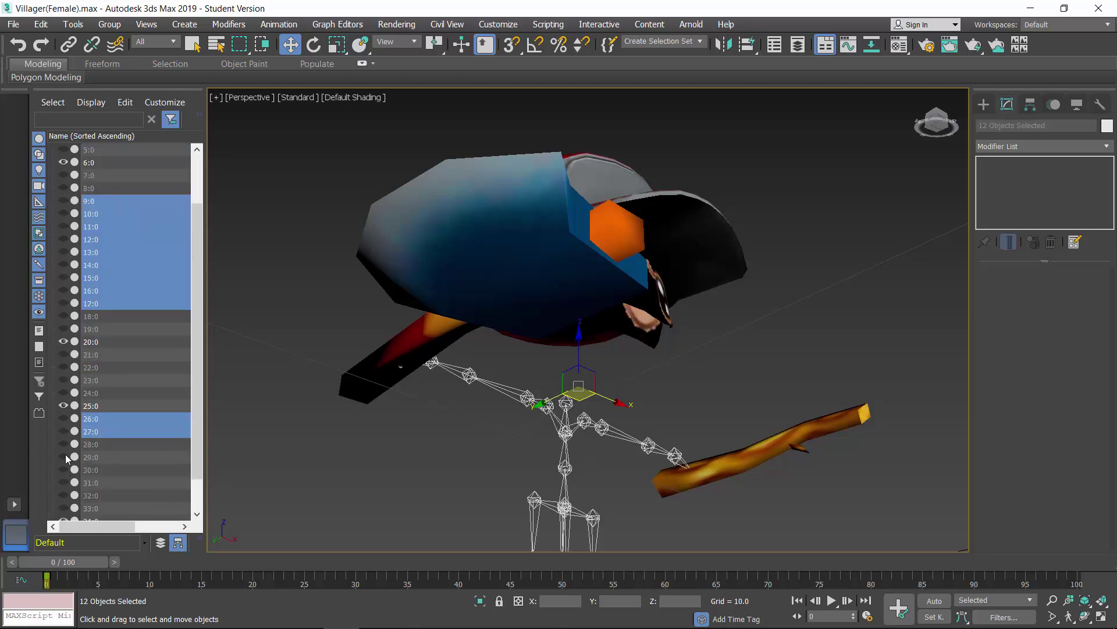
Check whether meshes 20:0 and 28:0 belong in the selection, leave both out, and make the selected meshes visible again
ctrl+click(640, 325)
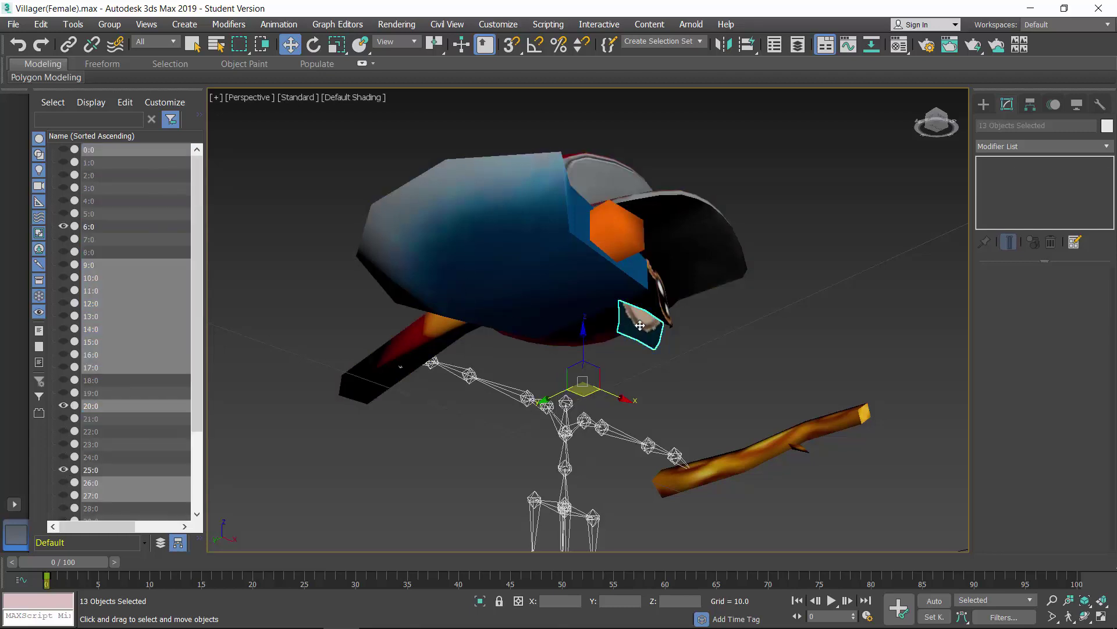
ctrl+click(116, 406)
scroll(116, 419, down, 3)
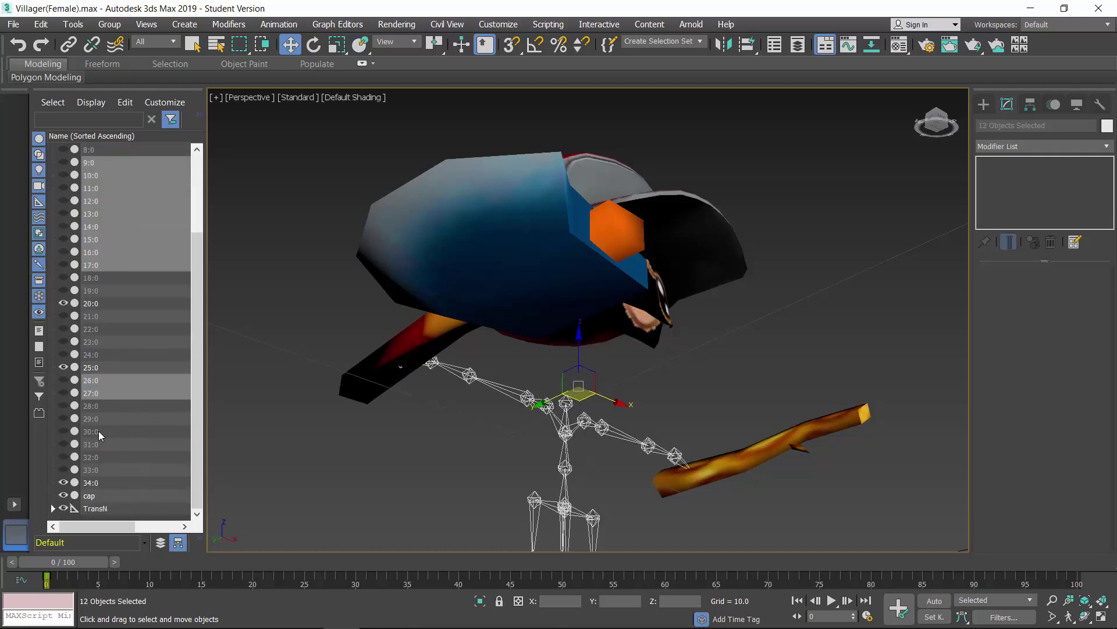
click(63, 408)
click(63, 407)
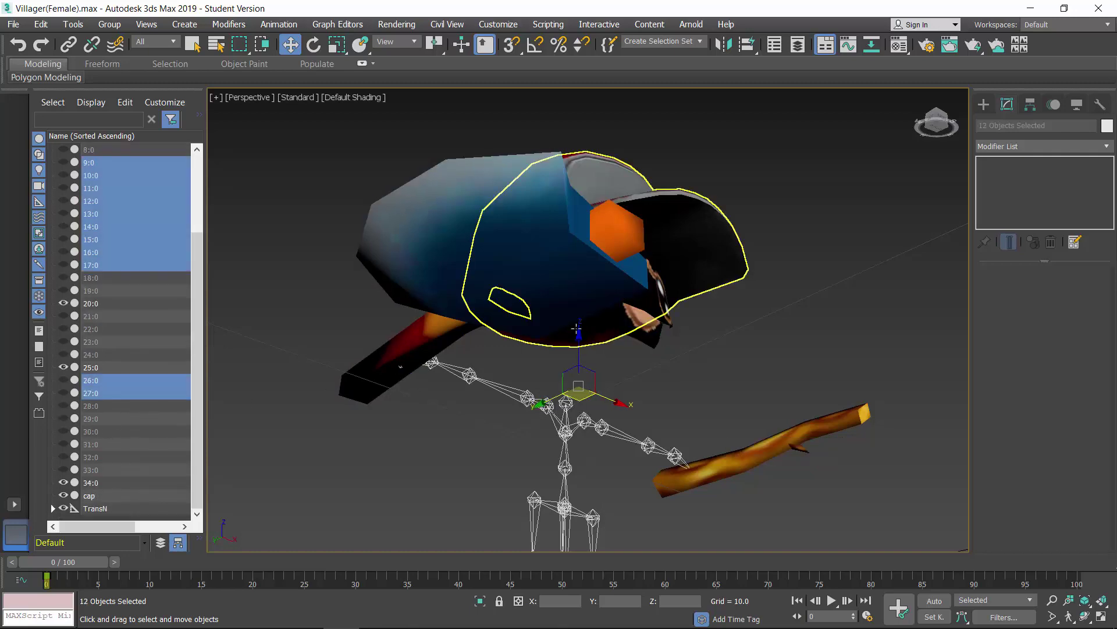
alt+middle_drag(687, 250, 641, 325)
click(64, 213)
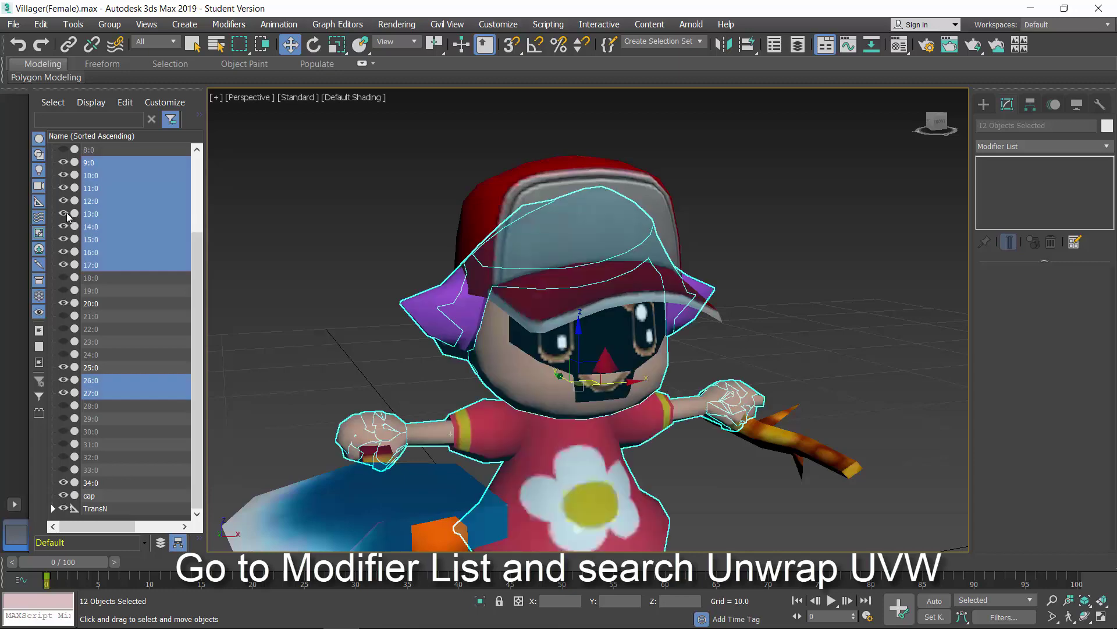
Add an Unwrap UVW modifier to the selected body-texture meshes
scroll(109, 255, up, 3)
click(1014, 147)
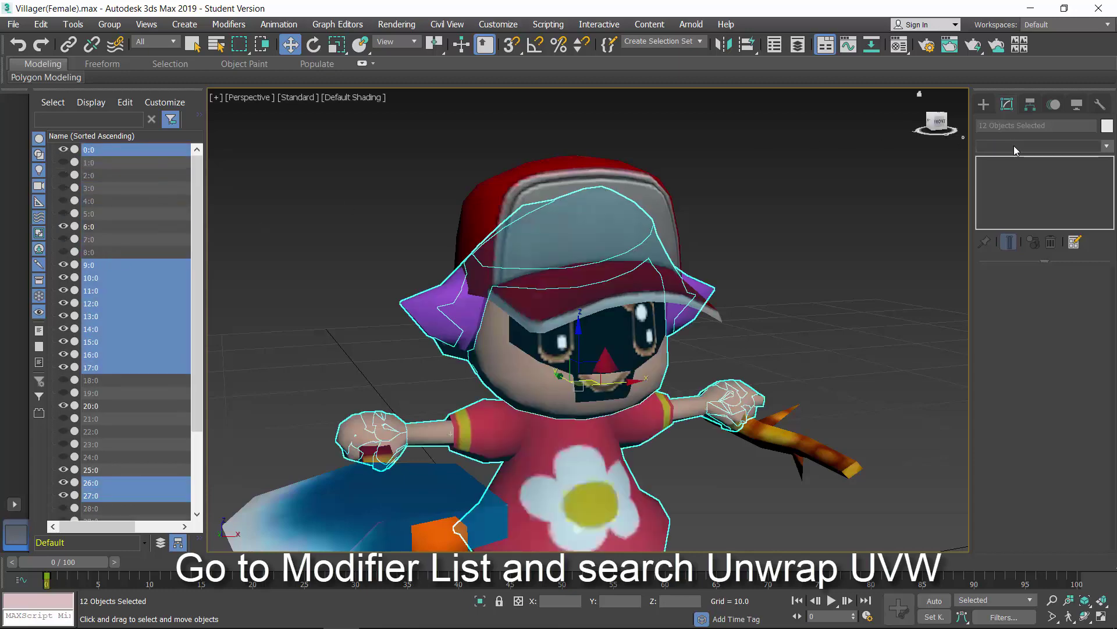
text(Unwrap UVW)
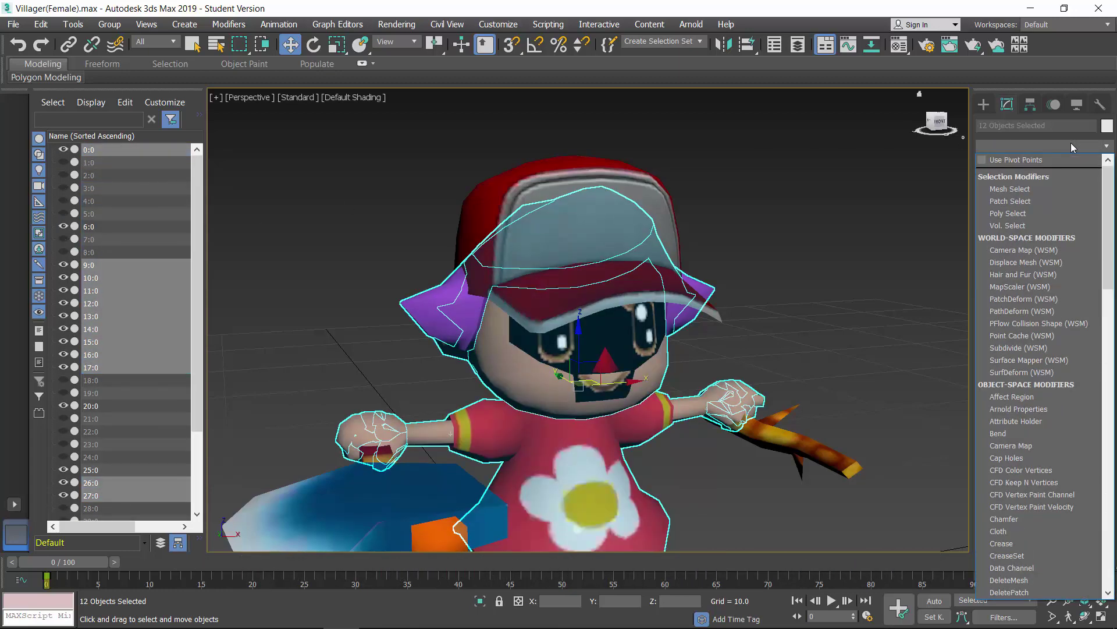
key(Return)
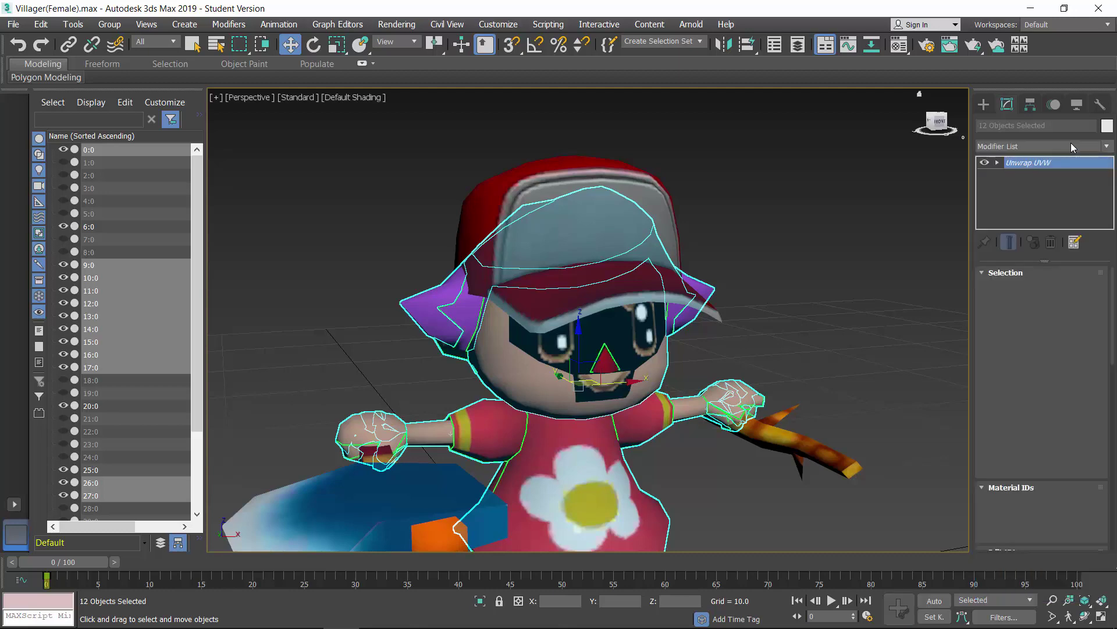
Switch to the Female folder in File Explorer and apply the murabito_body_low01 - Copy image to the villager's body and head
key(alt+Tab)
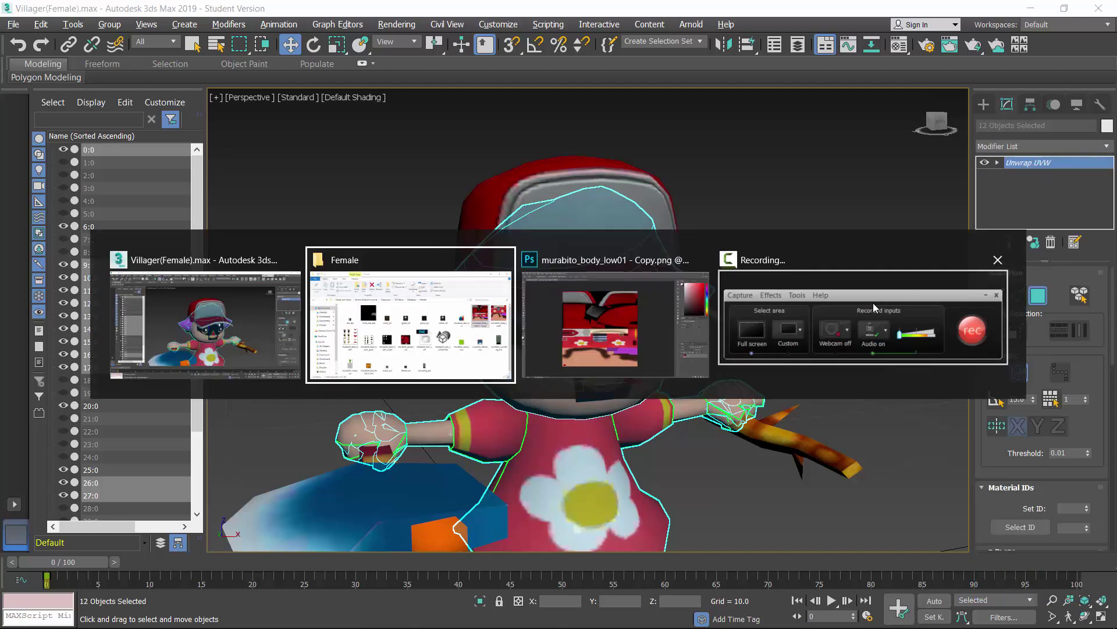
drag(720, 195, 589, 464)
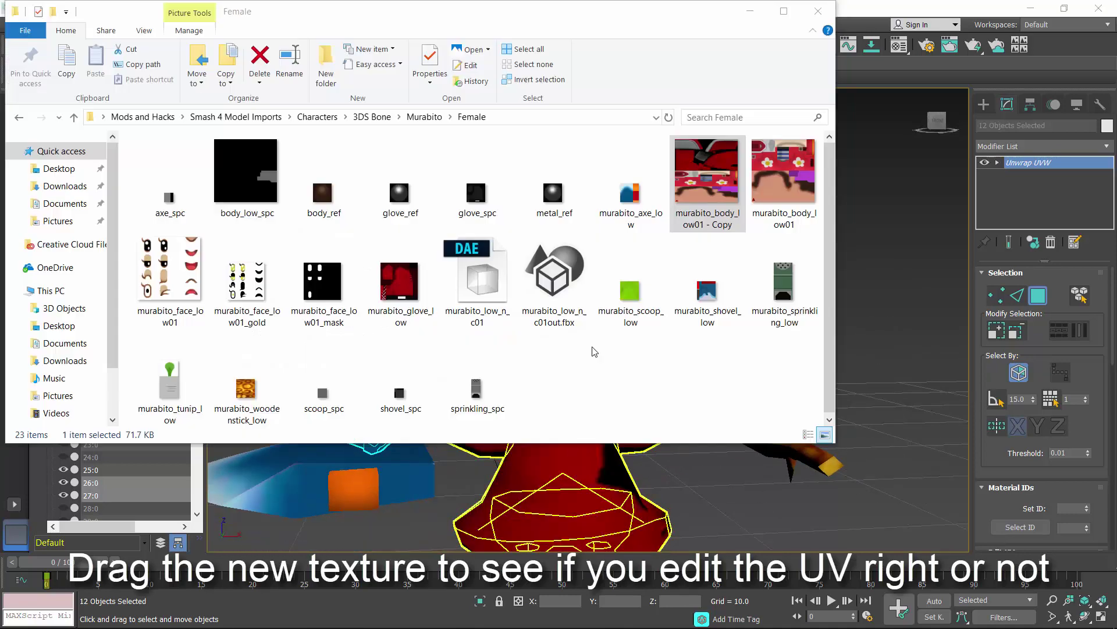
drag(696, 198, 490, 360)
key(alt+Tab)
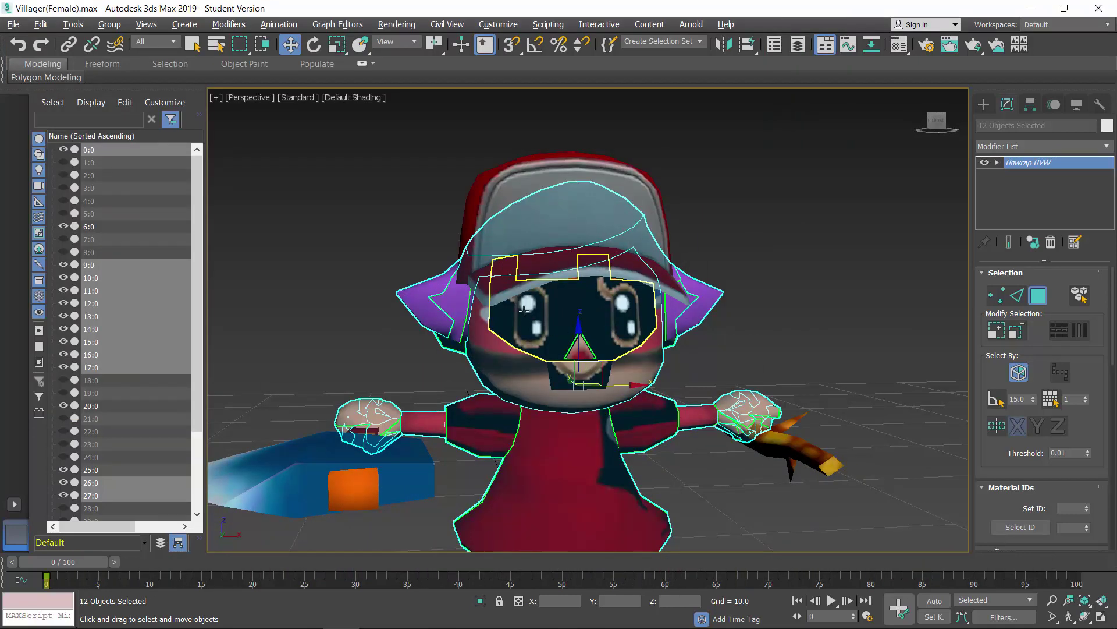
Apply the murabito_body_low01 - Copy image from the Female folder to the villager's cap and hair
scroll(513, 318, up, 3)
key(alt+Tab)
drag(717, 188, 599, 182)
key(alt+Tab)
key(alt+Tab)
key(alt+Tab)
drag(706, 178, 408, 308)
alt+middle_drag(437, 307, 524, 303)
key(alt+Tab)
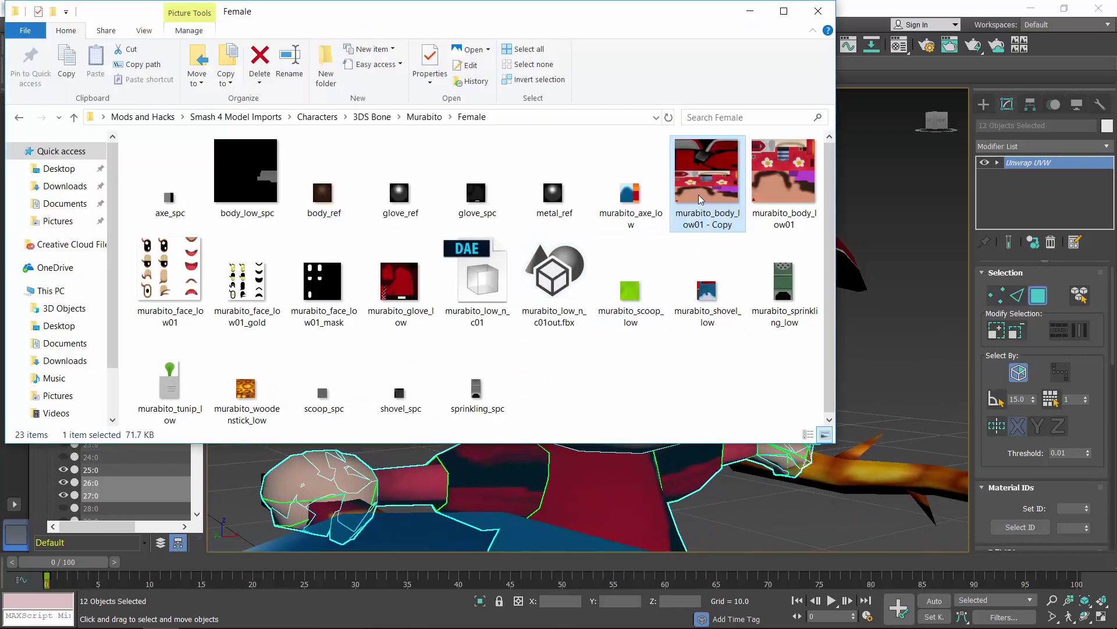
key(alt+Tab)
drag(702, 210, 481, 270)
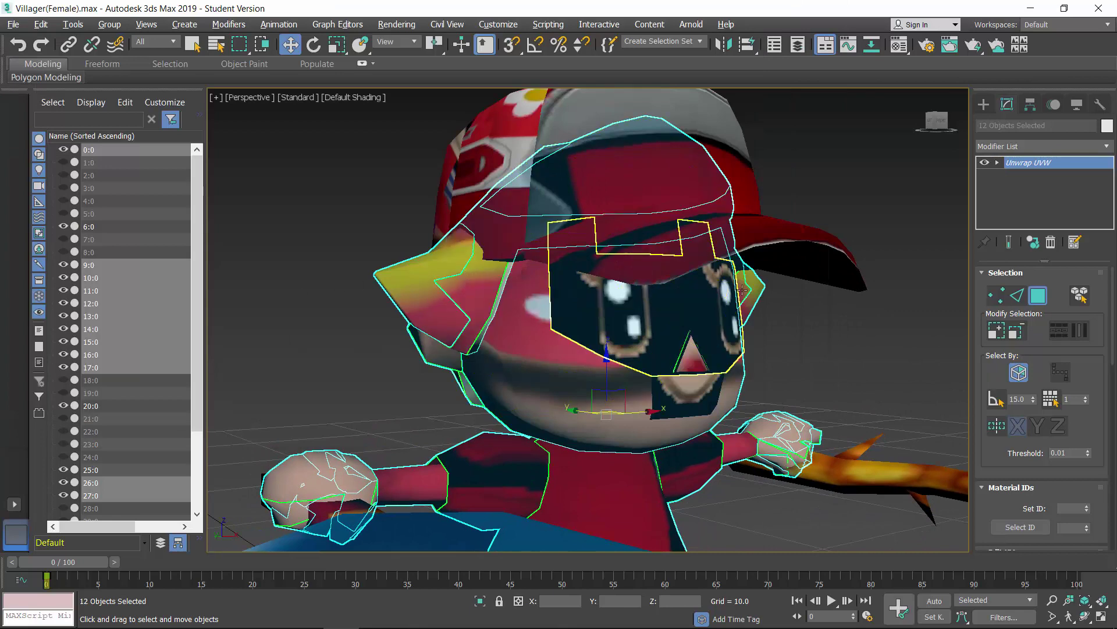
Open the UV editor for the meshes and display Map #40 (murabito_body_low01 - Copy.png) as its background
click(1024, 488)
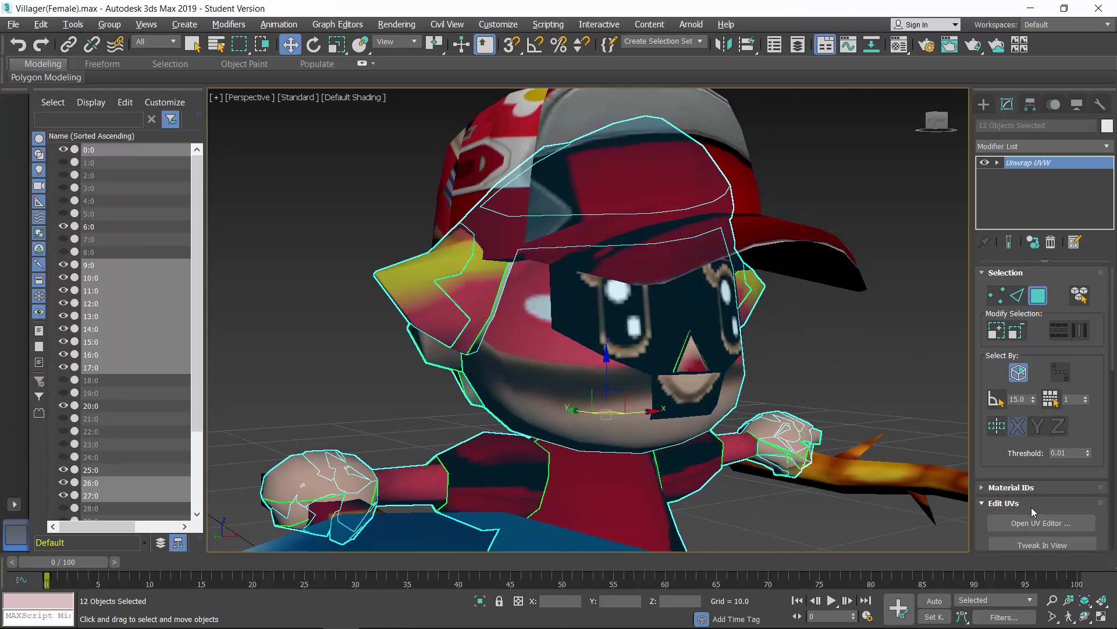
click(1042, 522)
click(335, 95)
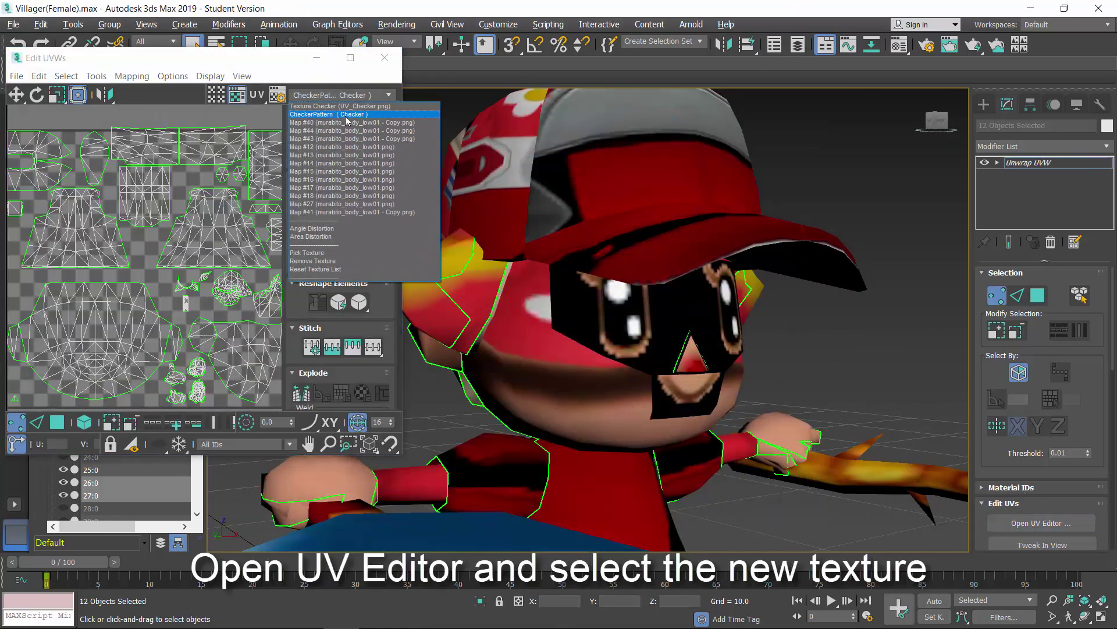
click(353, 123)
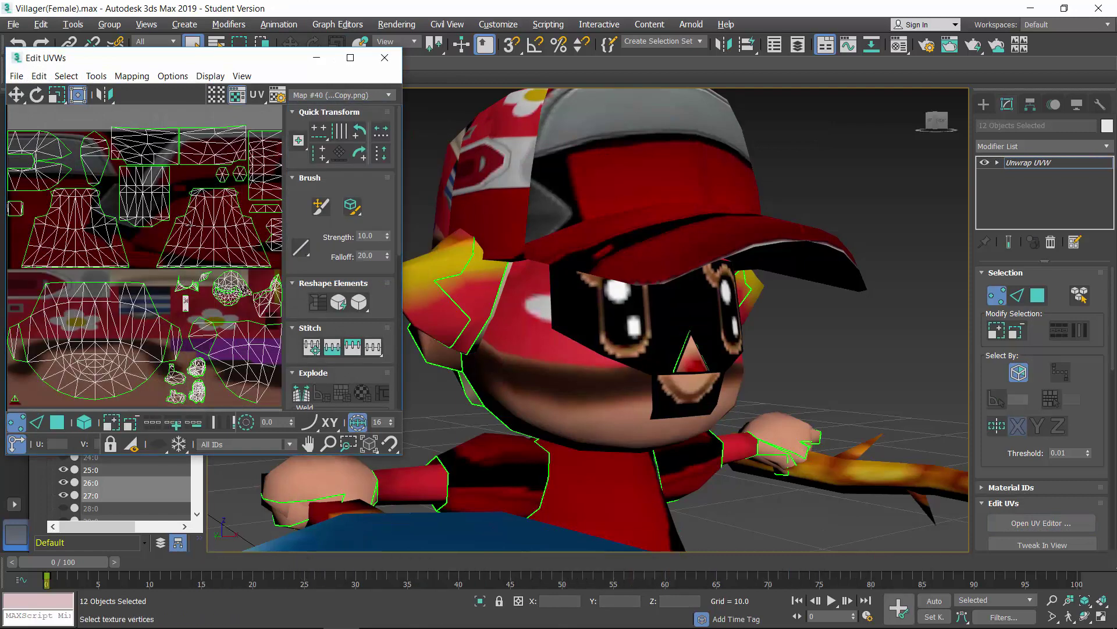
Select all the UV polygons and scale them down vertically to fit the body artwork in the texture's lower half
scroll(235, 245, down, 5)
key(ctrl+a)
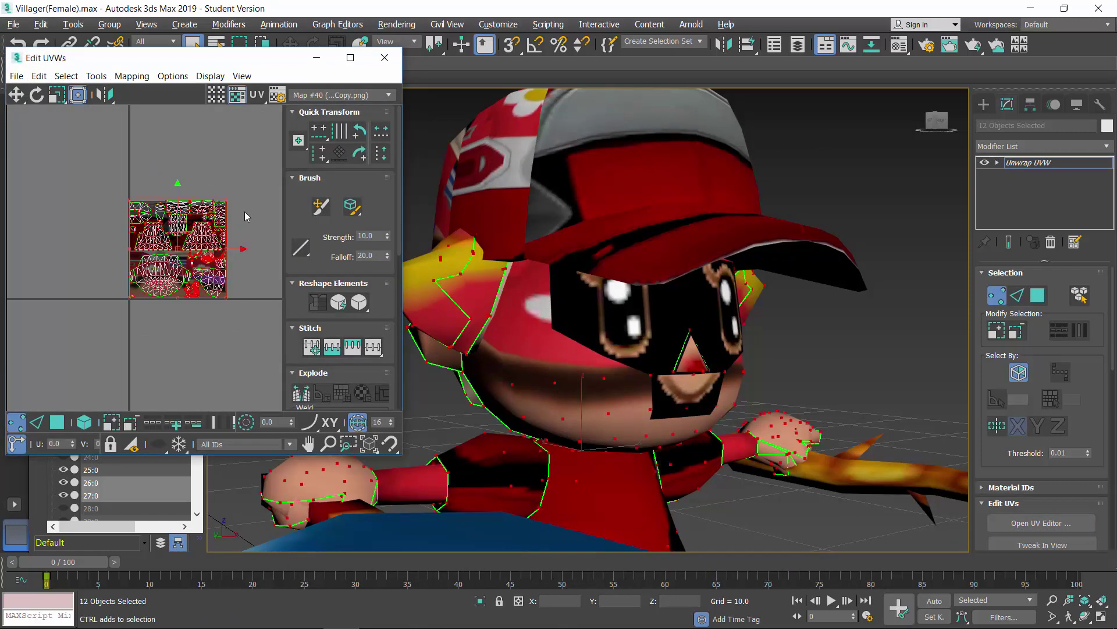
click(1037, 295)
scroll(222, 202, up, 4)
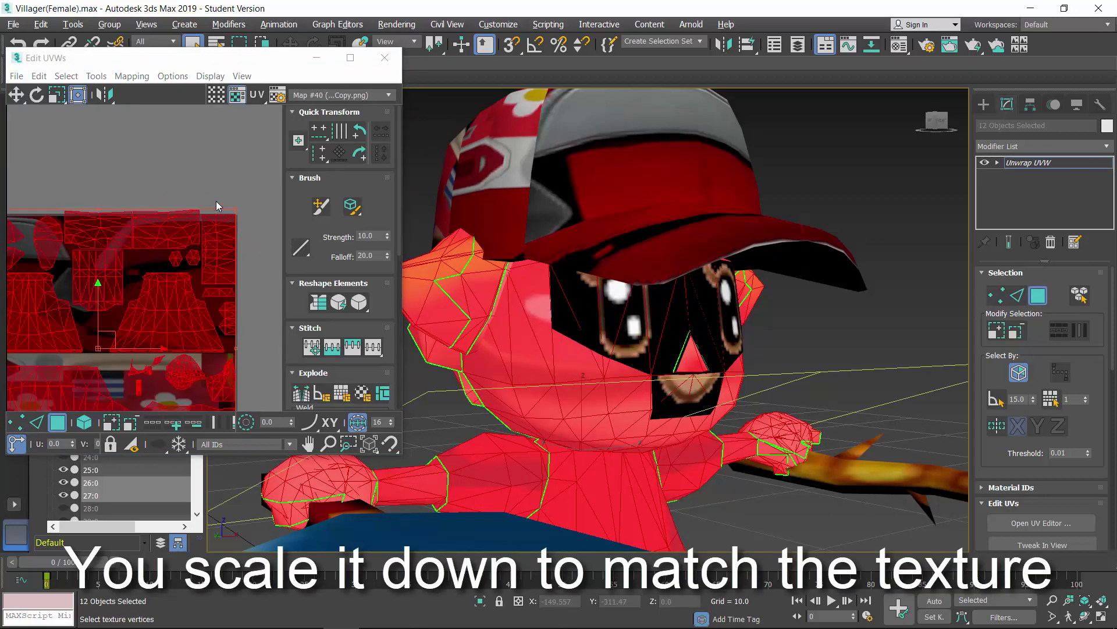
scroll(224, 214, down, 3)
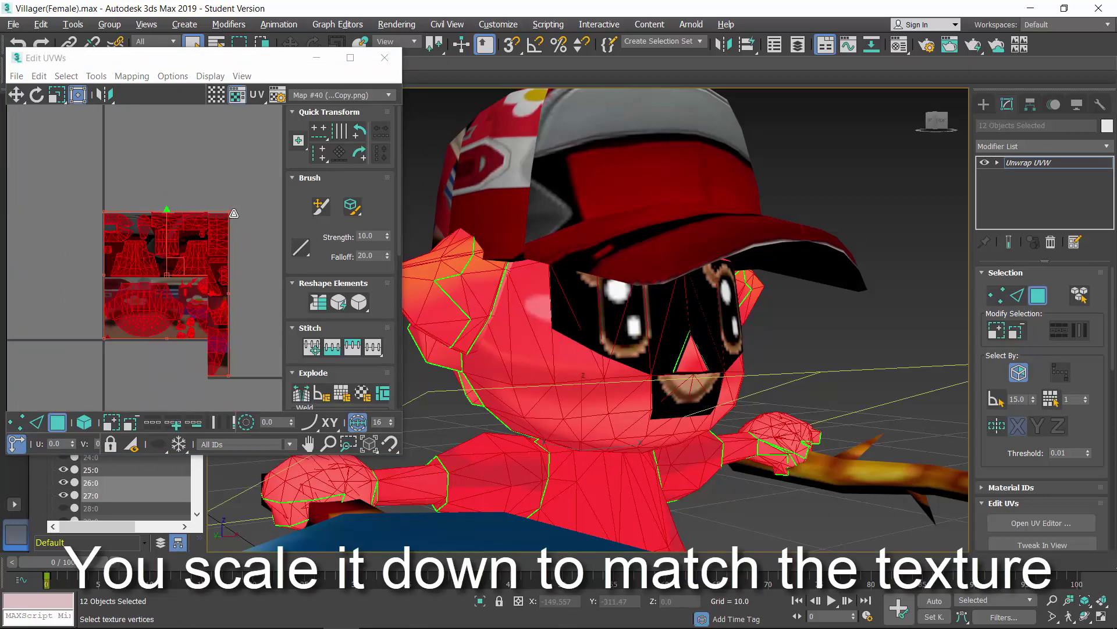
scroll(233, 216, up, 3)
drag(224, 210, 227, 355)
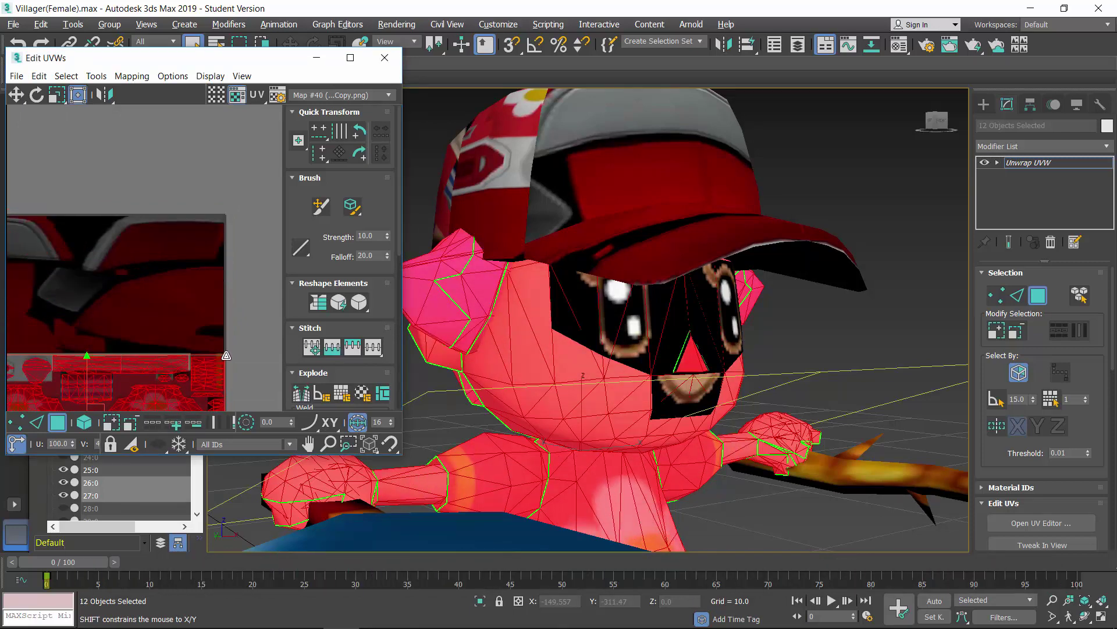
scroll(227, 344, up, 3)
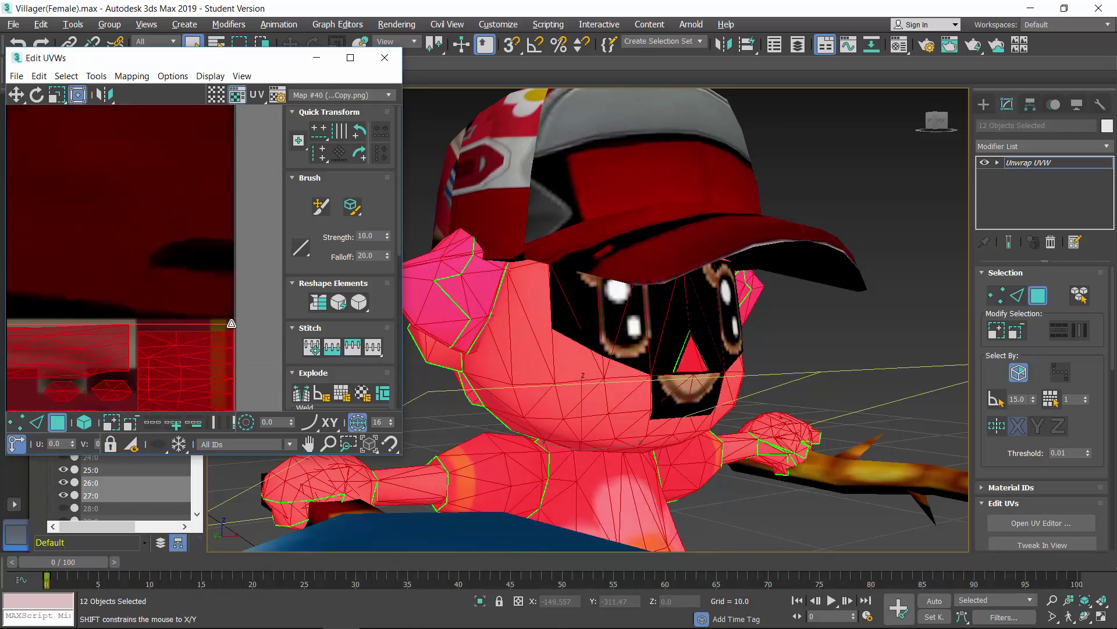
drag(229, 329, 233, 313)
scroll(233, 313, down, 4)
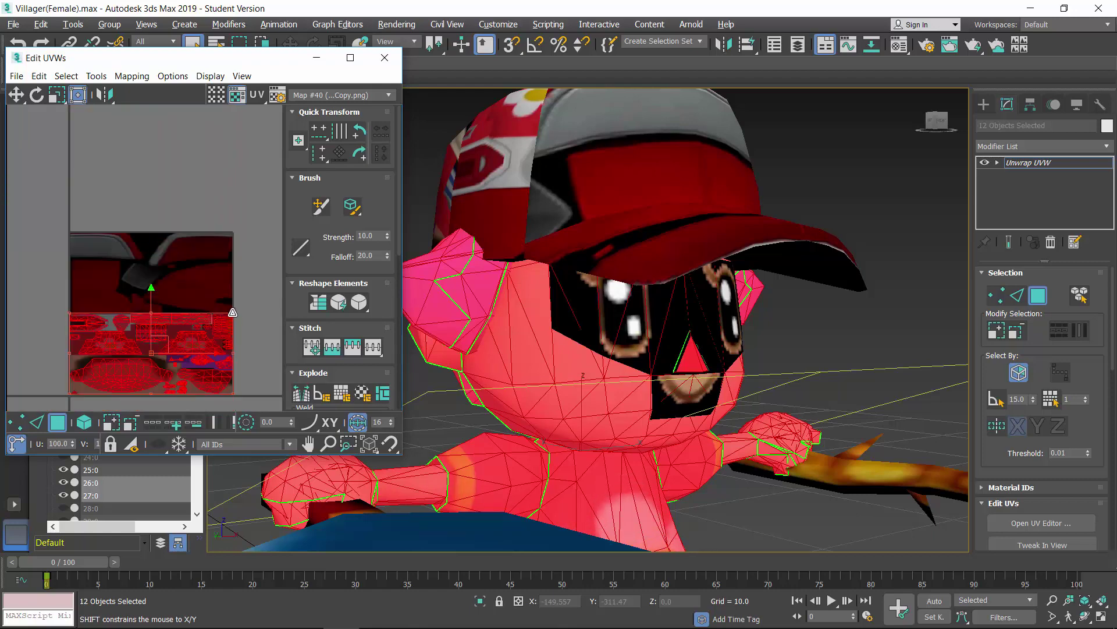
Stretch the lower edge of the selected UVs downward to match the red nose triangle in the texture's corner
scroll(160, 390, up, 6)
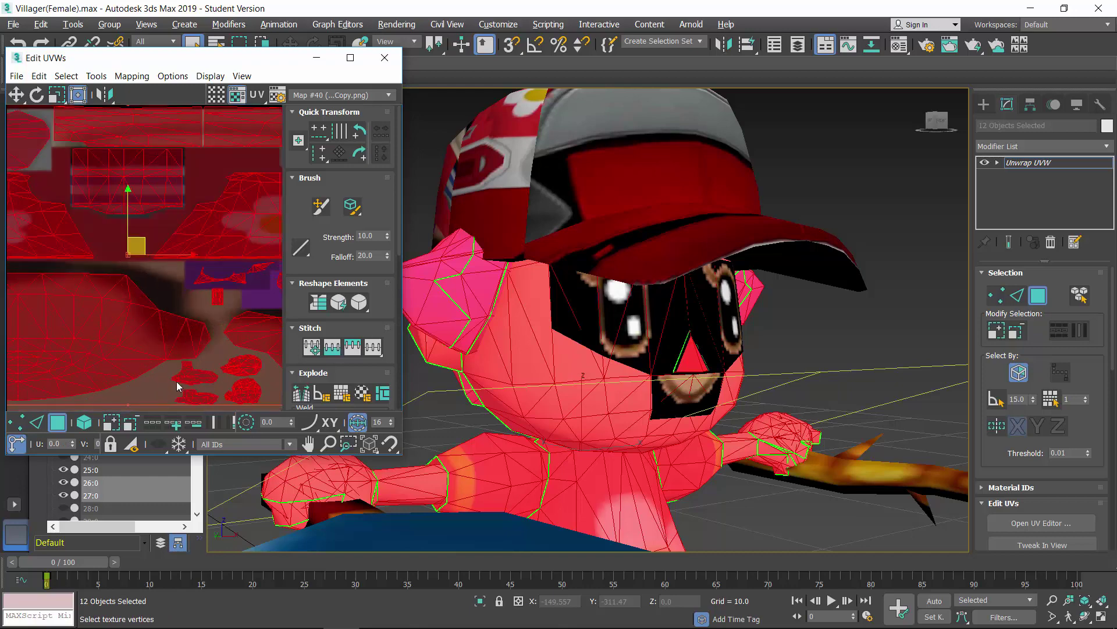
middle_drag(207, 325, 23, 266)
scroll(162, 299, down, 5)
middle_drag(140, 303, 359, 270)
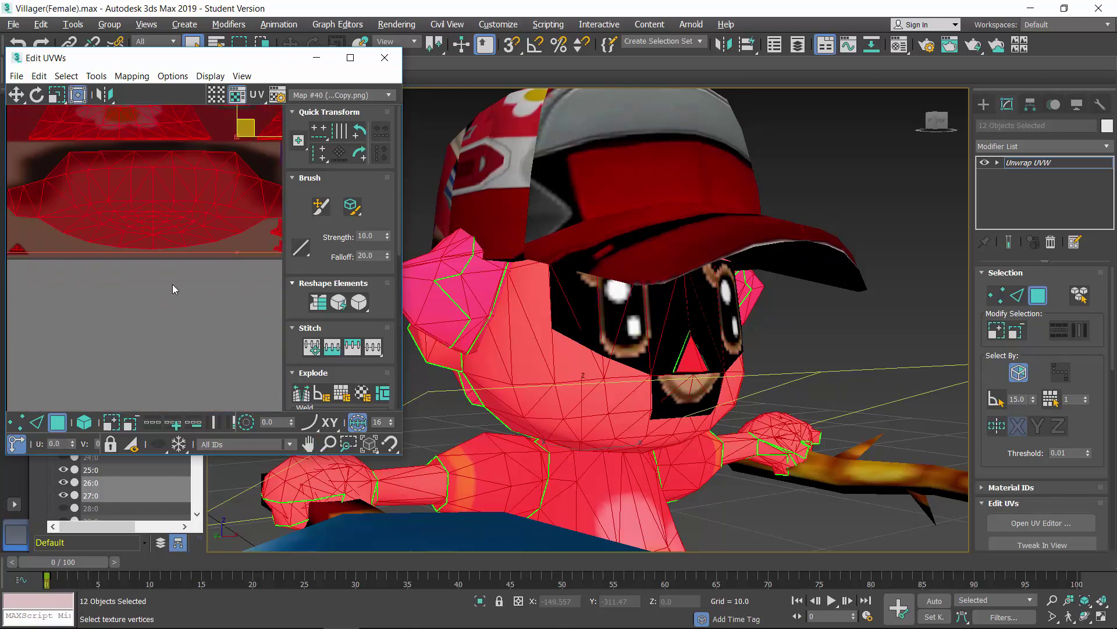
middle_drag(127, 284, 286, 260)
scroll(163, 229, up, 6)
scroll(166, 233, up, 2)
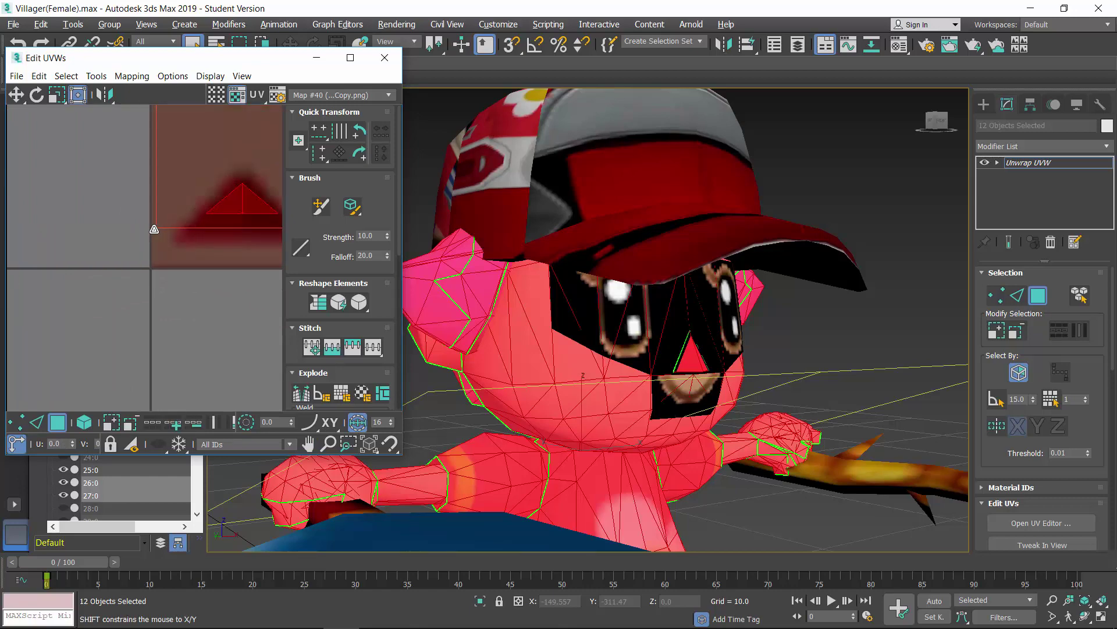
drag(156, 228, 156, 243)
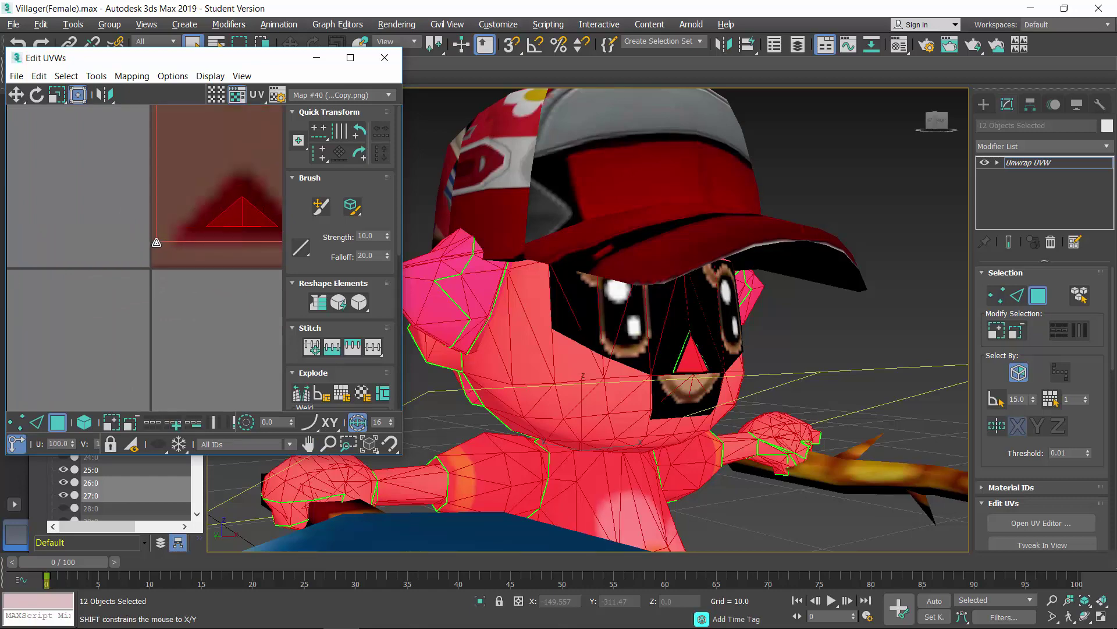
Fine-tune the upper edge of the UV layout against the border between cap and body artwork, and clear the selection
scroll(222, 231, down, 5)
scroll(254, 212, up, 6)
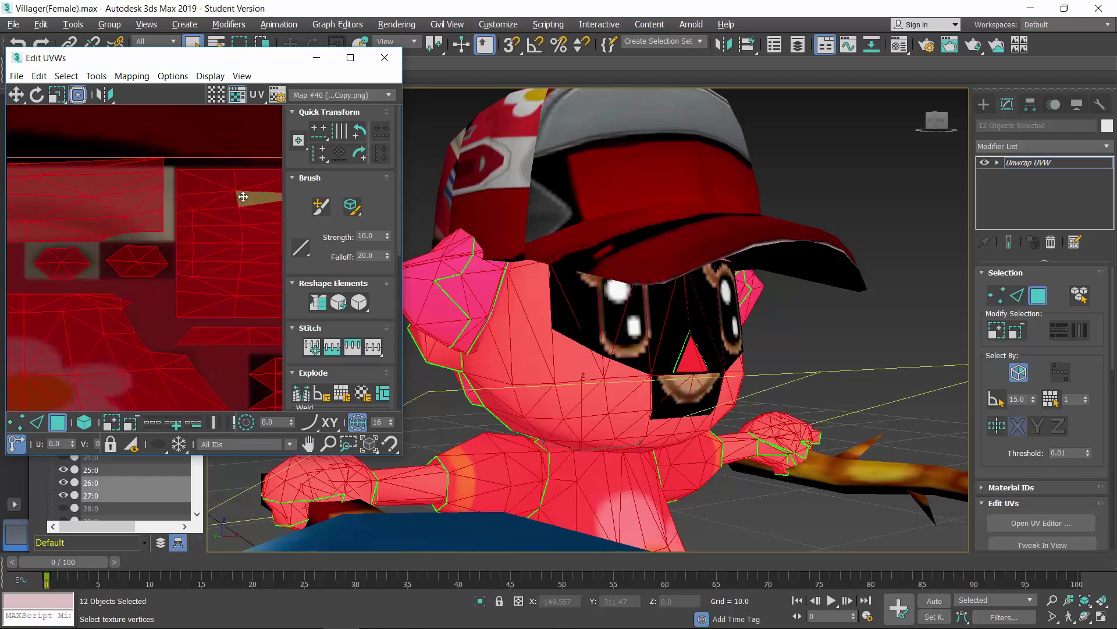
middle_drag(241, 198, 170, 214)
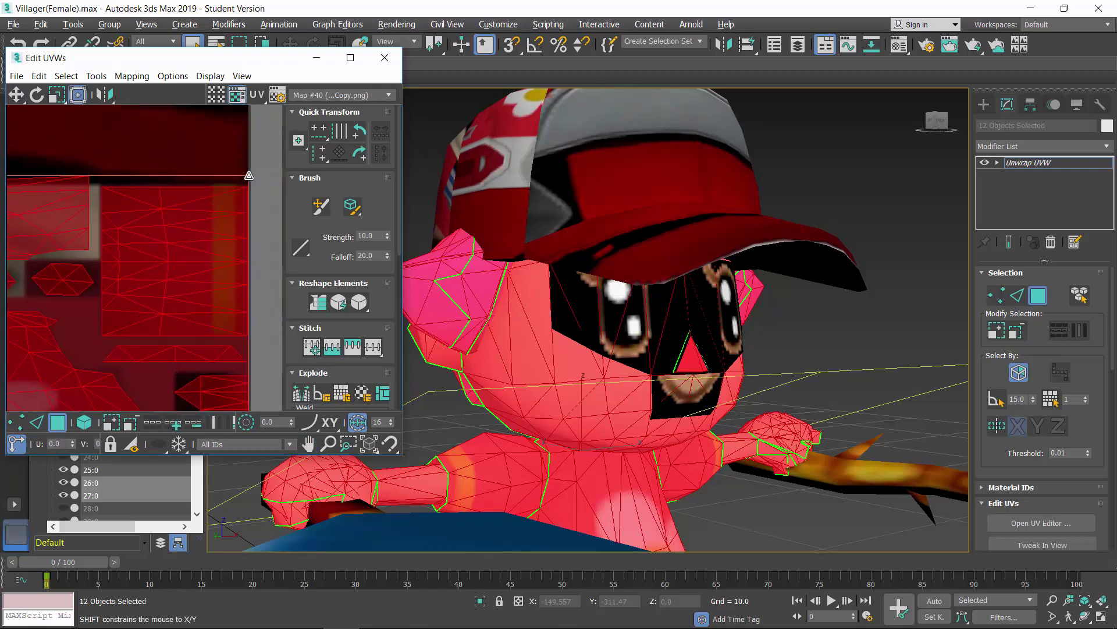
drag(249, 176, 249, 174)
click(187, 155)
scroll(102, 171, down, 3)
middle_drag(83, 187, 236, 191)
scroll(234, 190, down, 3)
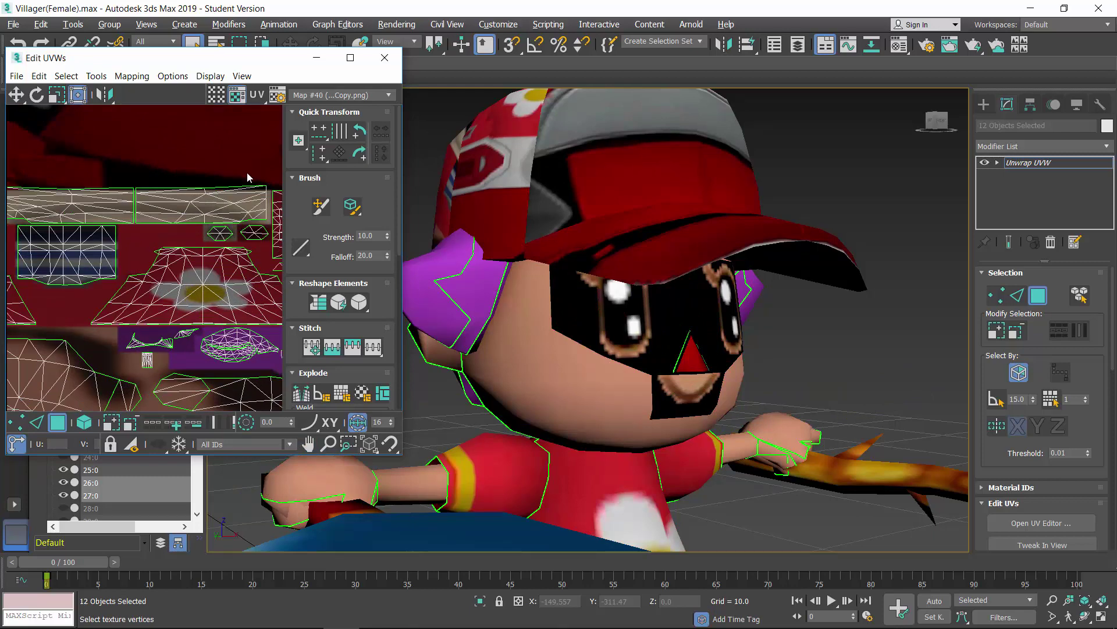
Select the long tan strip's UV polygons along the top of the body artwork and fine-tune their upper edge to the texture
drag(250, 169, 16, 224)
scroll(61, 214, down, 2)
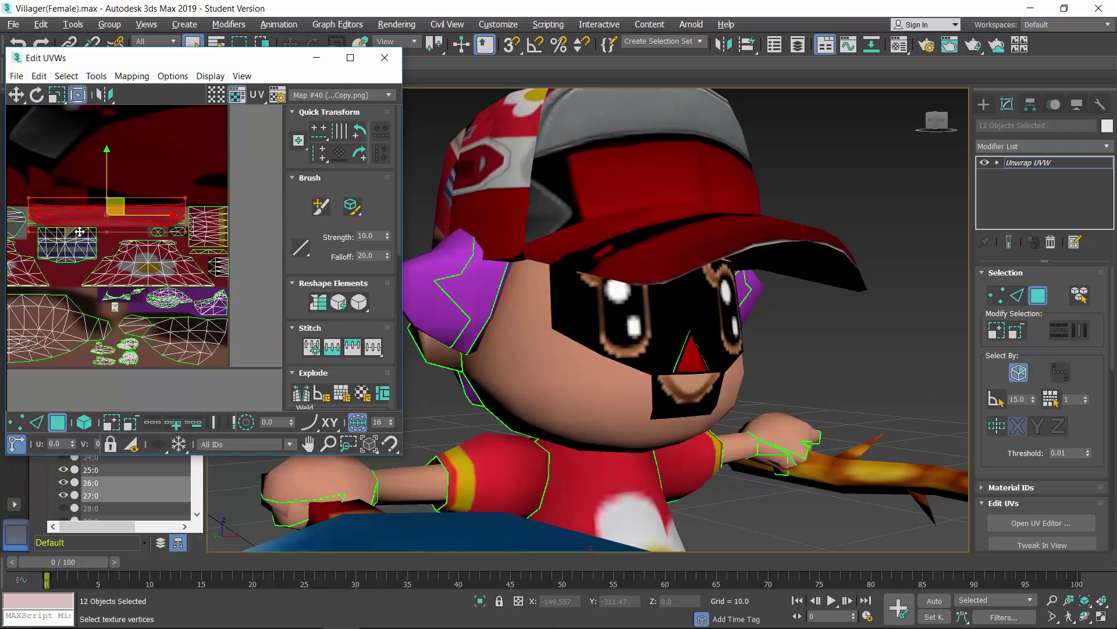
middle_drag(76, 226, 101, 235)
scroll(51, 218, up, 2)
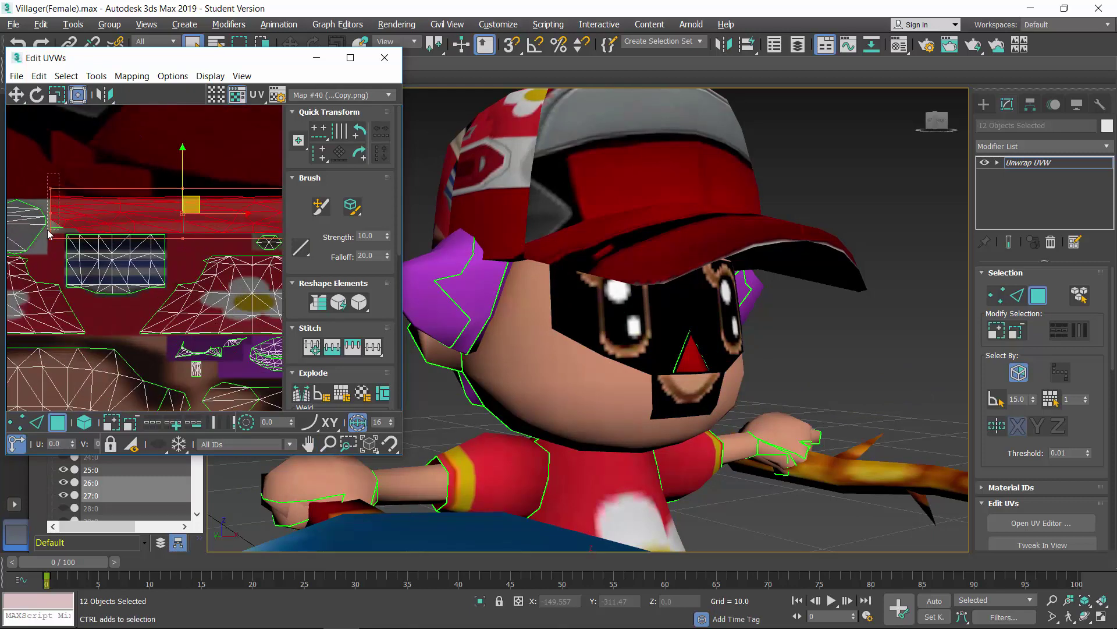
middle_drag(172, 242, 59, 239)
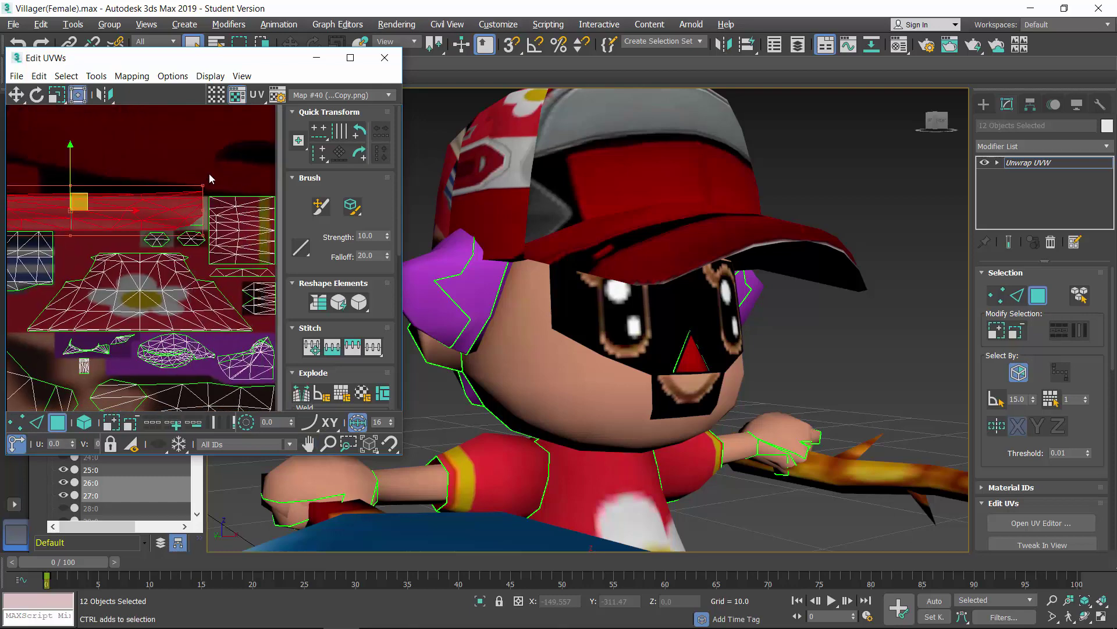
scroll(203, 185, up, 6)
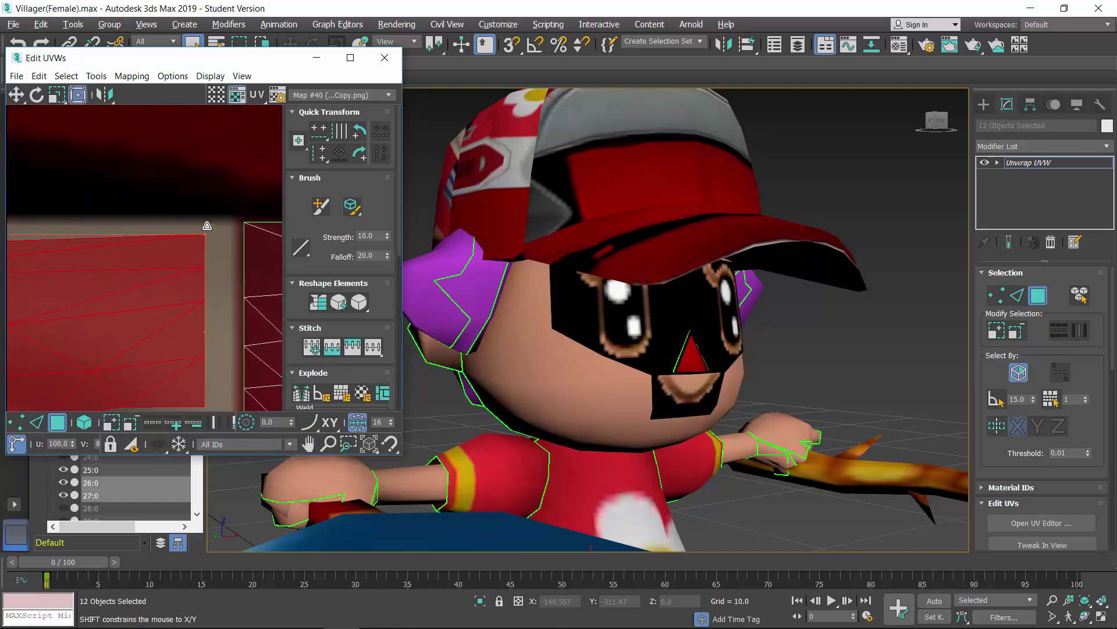
Examine the body's texture placement on the Villager model and across the whole UV layout
scroll(260, 234, down, 5)
key(z)
alt+middle_drag(617, 289, 611, 247)
scroll(193, 233, down, 5)
scroll(127, 244, up, 5)
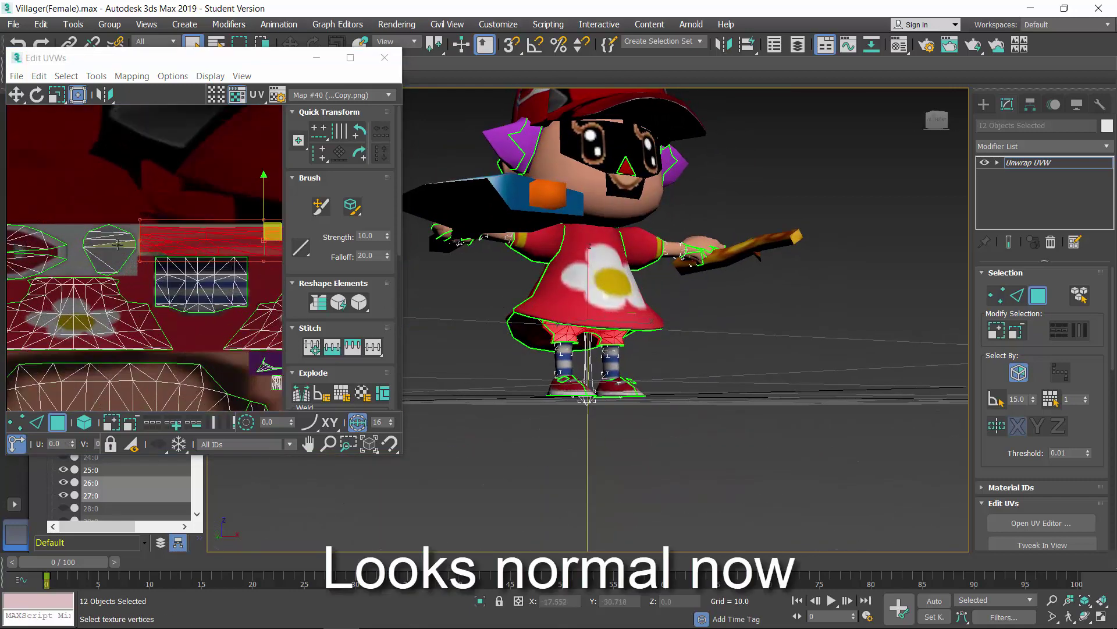
middle_drag(68, 267, 204, 257)
scroll(192, 187, down, 4)
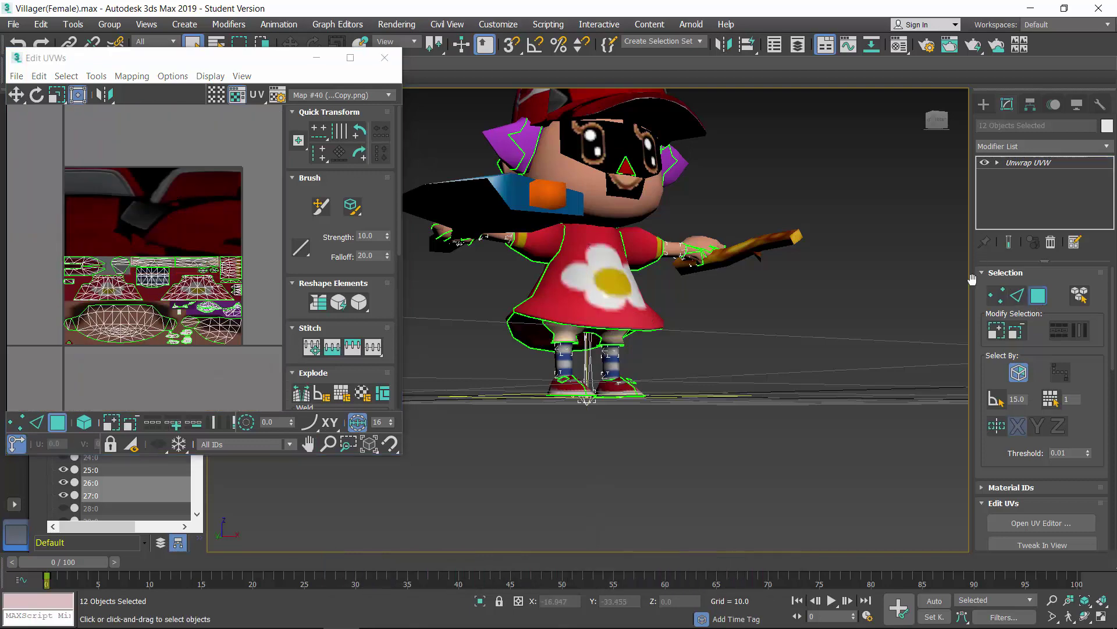
Unhide the cap mesh and rename it 10:1 as a submesh of mesh 10
click(675, 121)
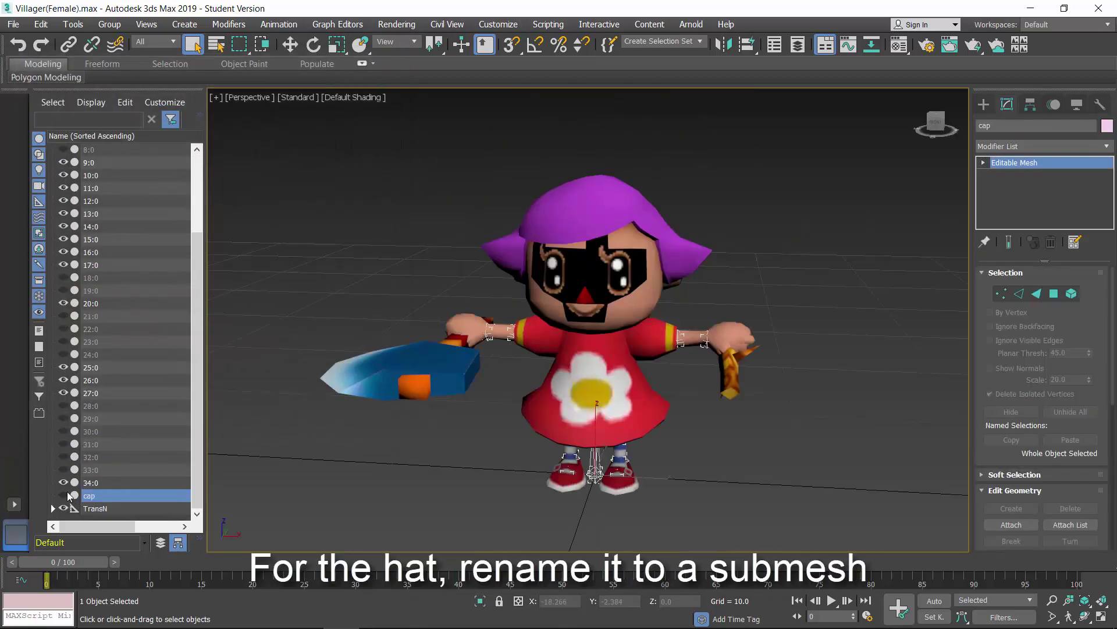
click(65, 494)
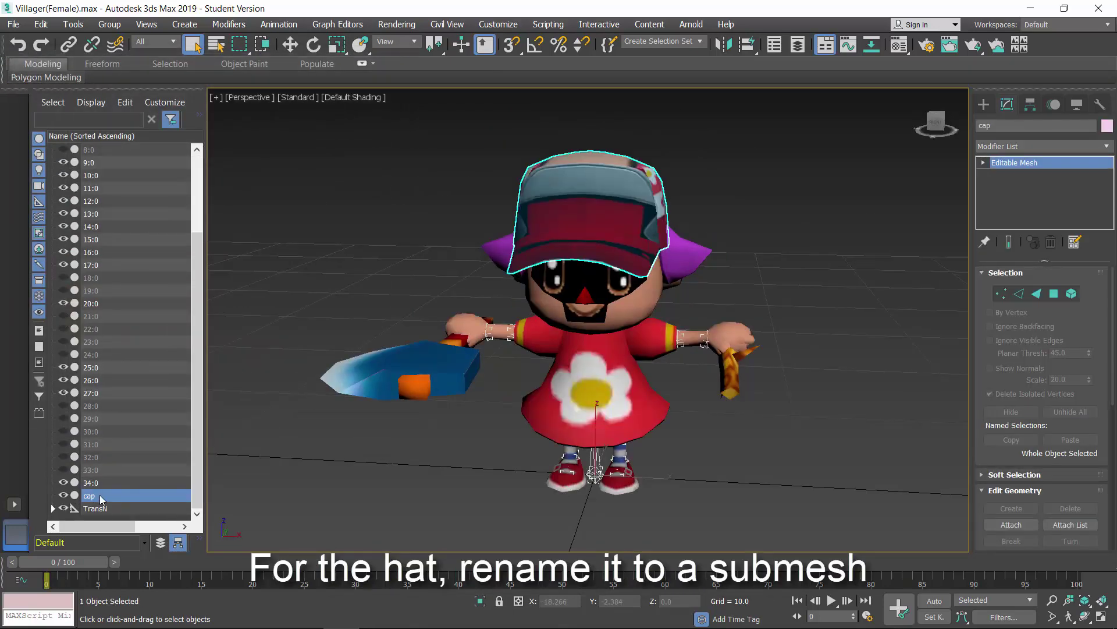
click(100, 496)
text(10:1)
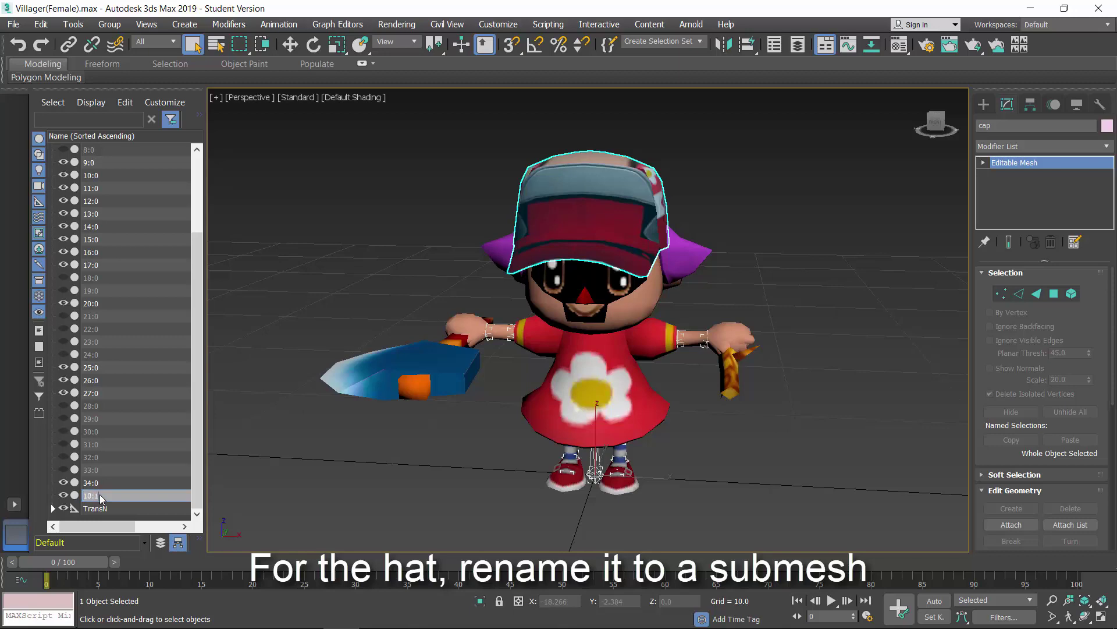
key(Return)
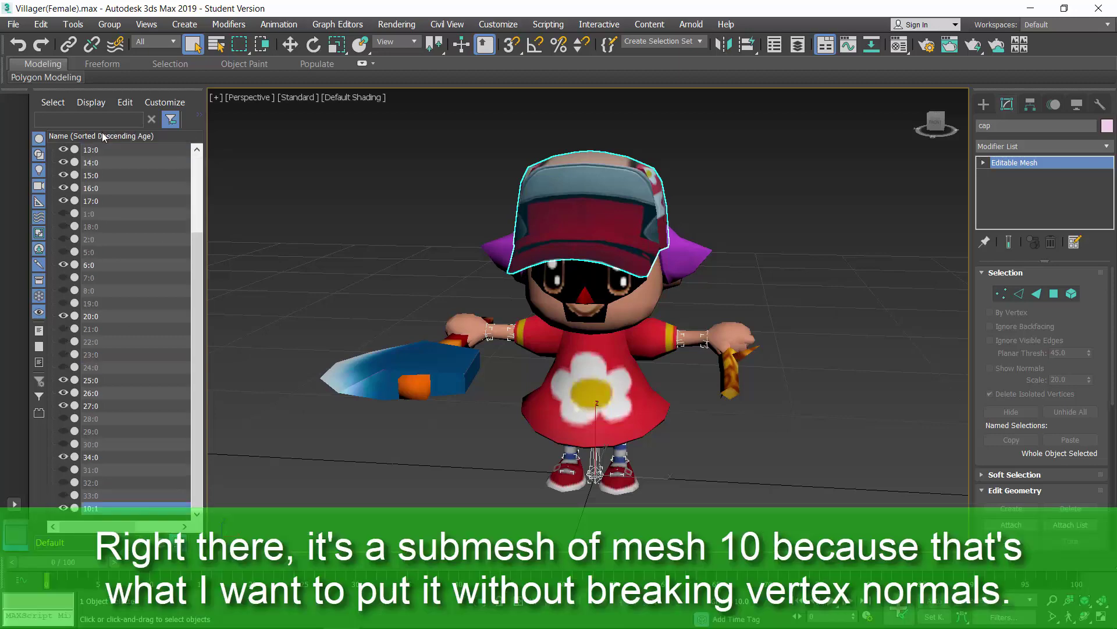
Apply Unwrap UVW to the cap, open its UV editor in polygon mode, and display Map #42 as the background
click(1058, 146)
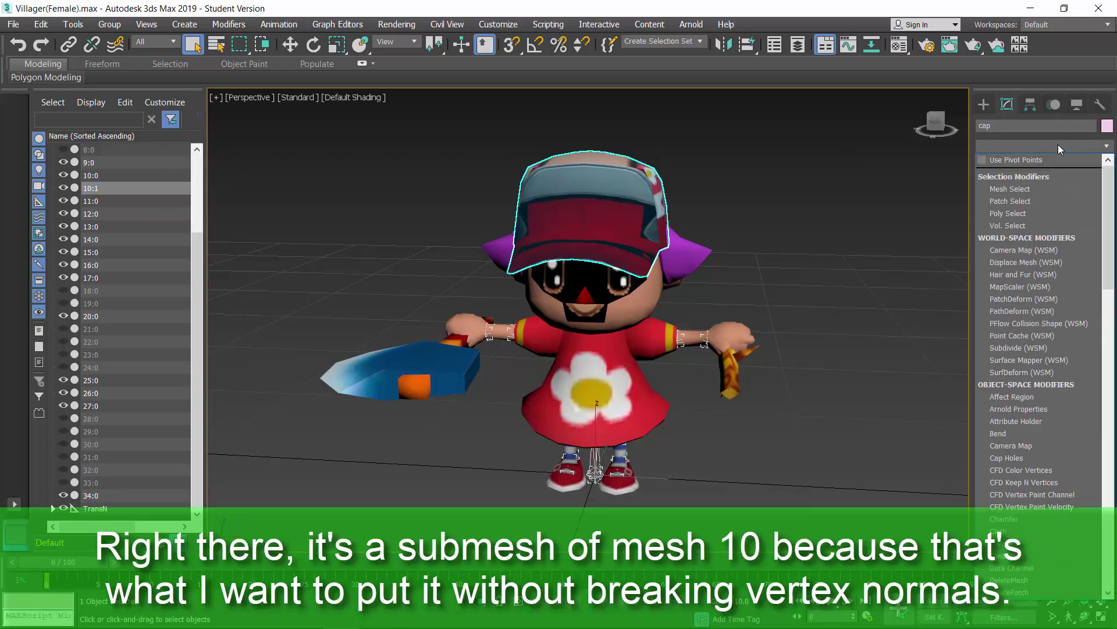
click(1059, 145)
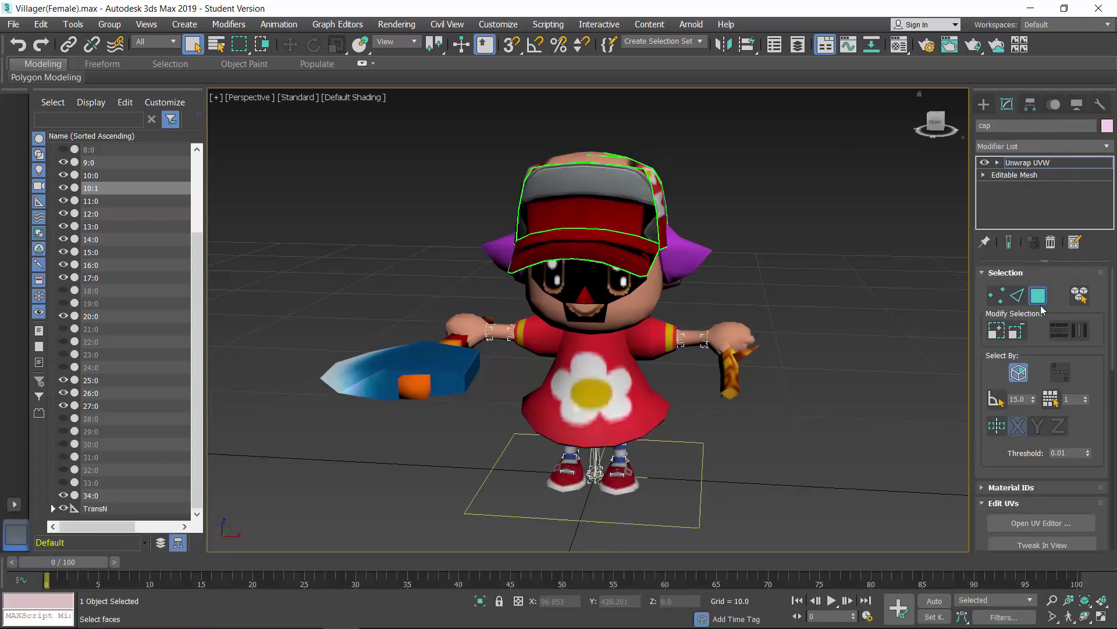
click(1031, 523)
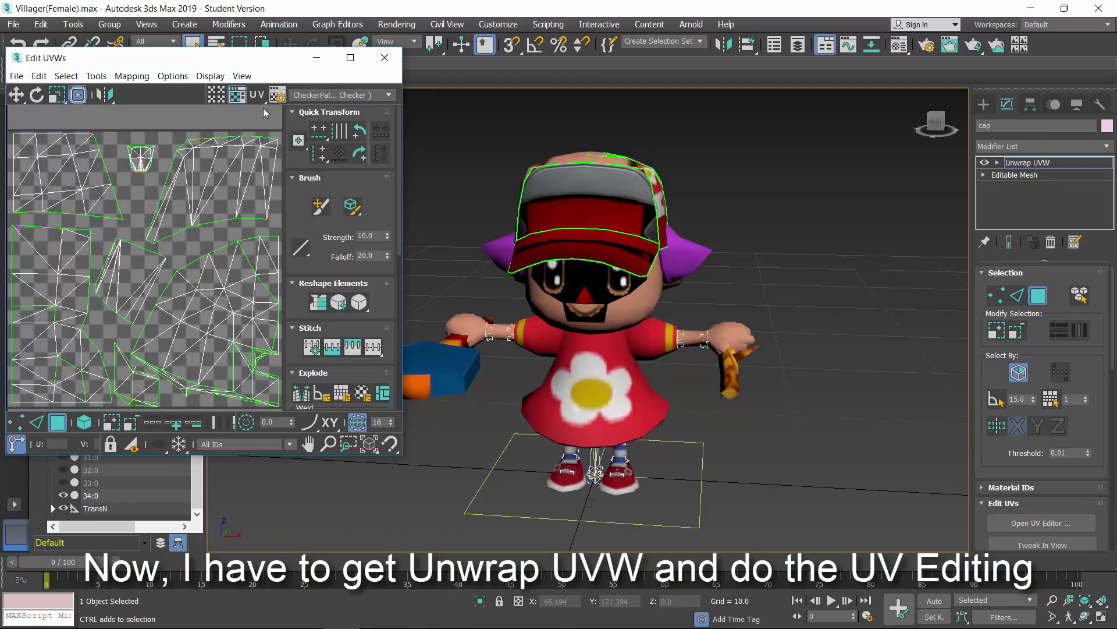
click(343, 95)
click(352, 123)
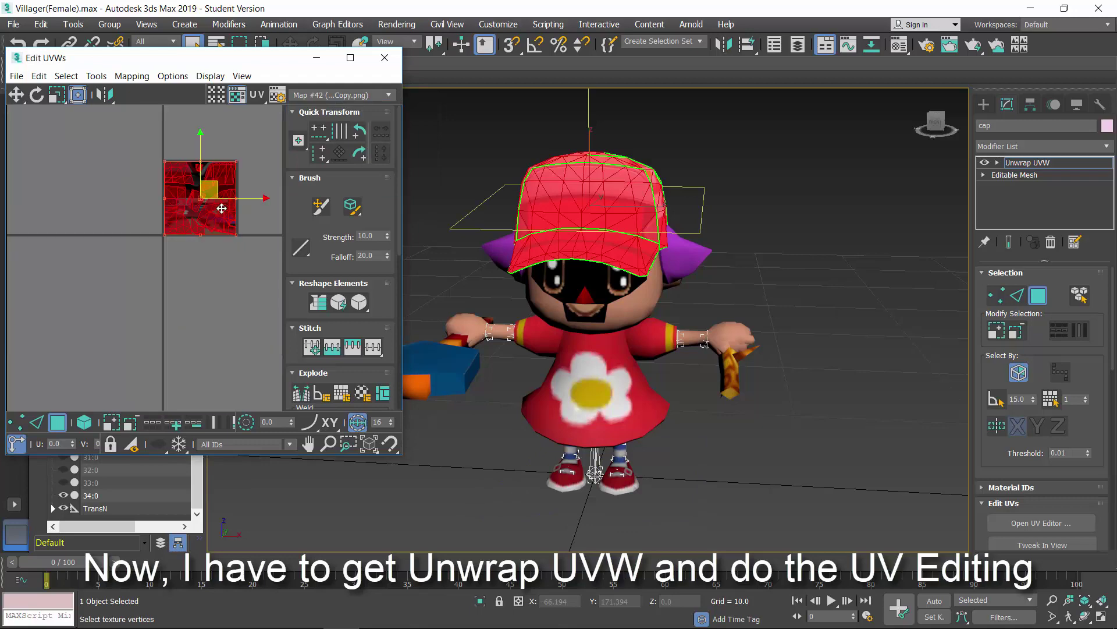
Select all the cap UVs, scale them vertically into the texture's upper half, and align their upper right corner to the artwork
drag(259, 277, 266, 213)
scroll(266, 161, up, 6)
key(z)
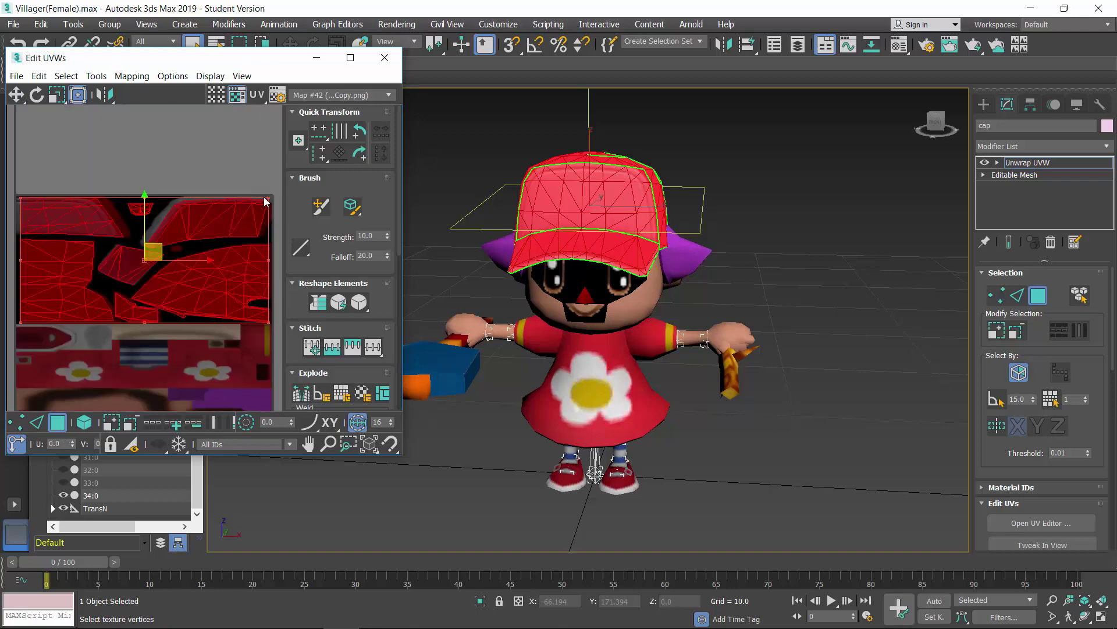
scroll(264, 201, up, 5)
drag(277, 208, 276, 199)
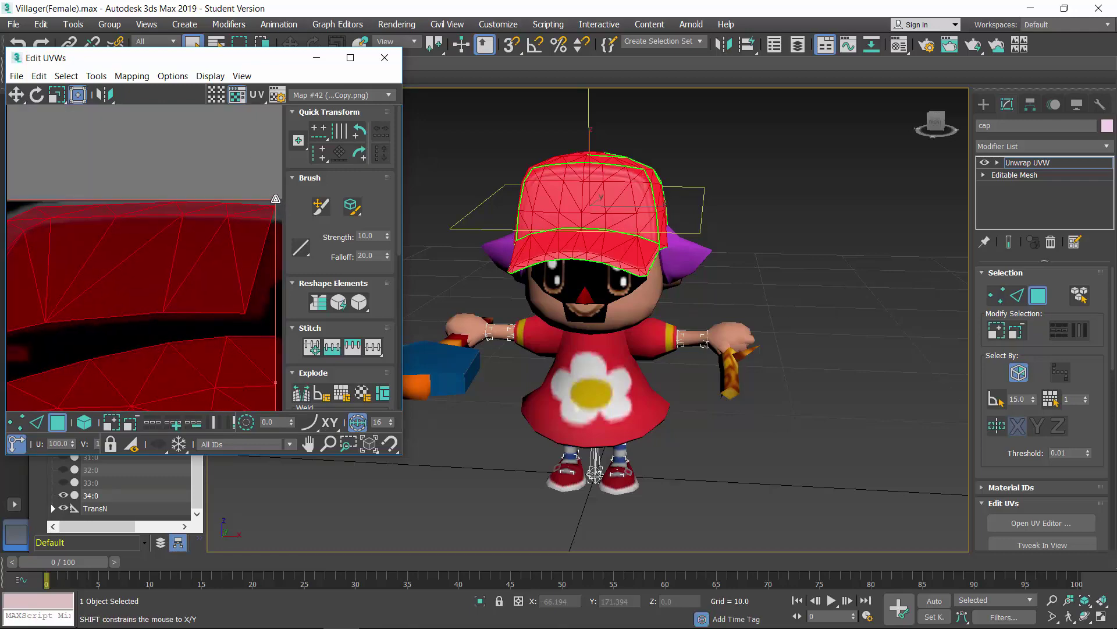
Fine-tune the upper edge of the cap UVs just inside the texture border, clear the selection, and check the lower edges
scroll(276, 200, down, 5)
scroll(20, 198, up, 6)
middle_drag(75, 195, 230, 183)
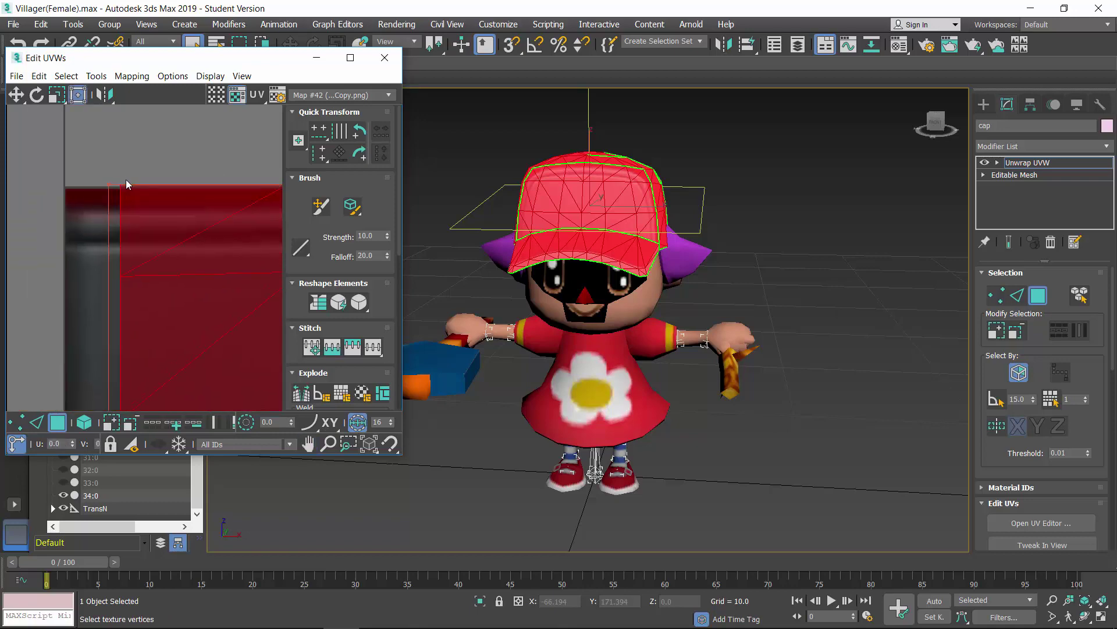
drag(109, 187, 109, 192)
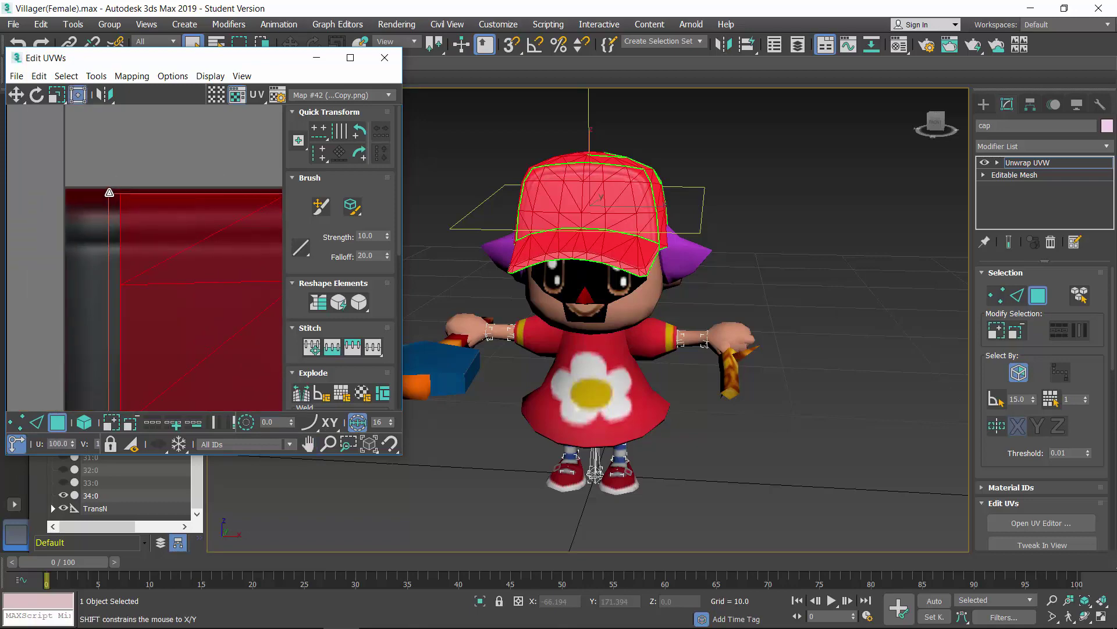
scroll(108, 192, down, 5)
click(210, 177)
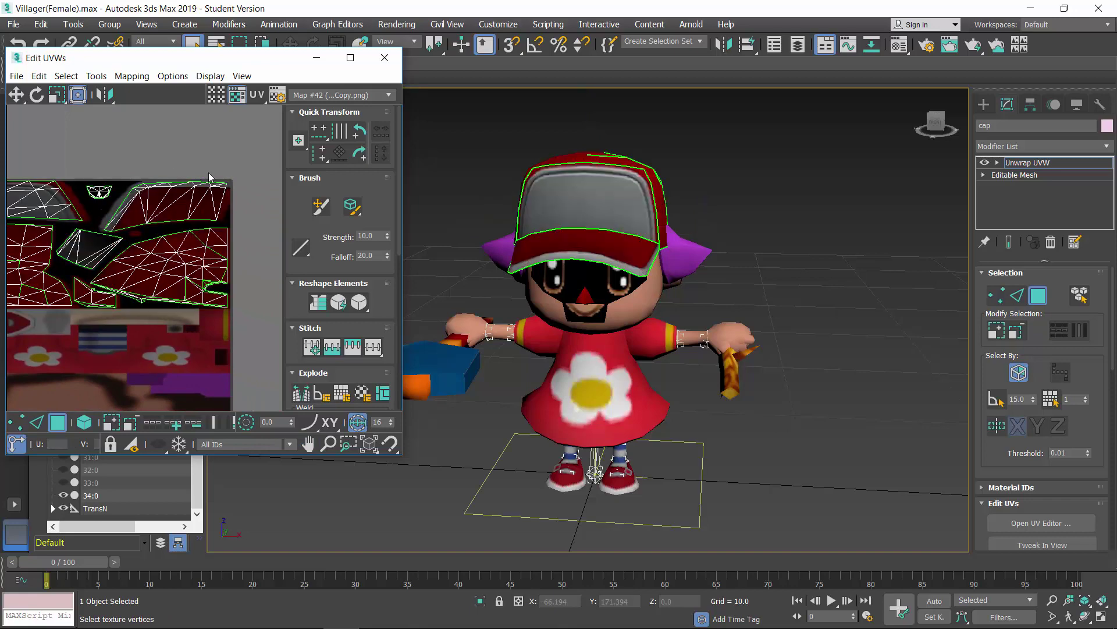
scroll(227, 303, up, 8)
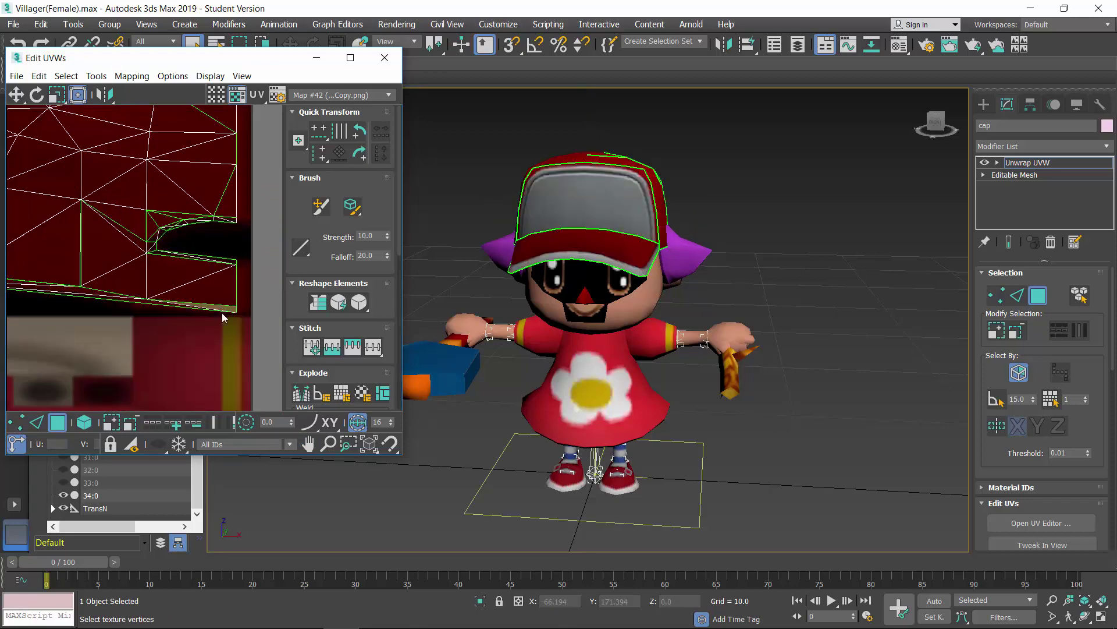
scroll(198, 295, down, 6)
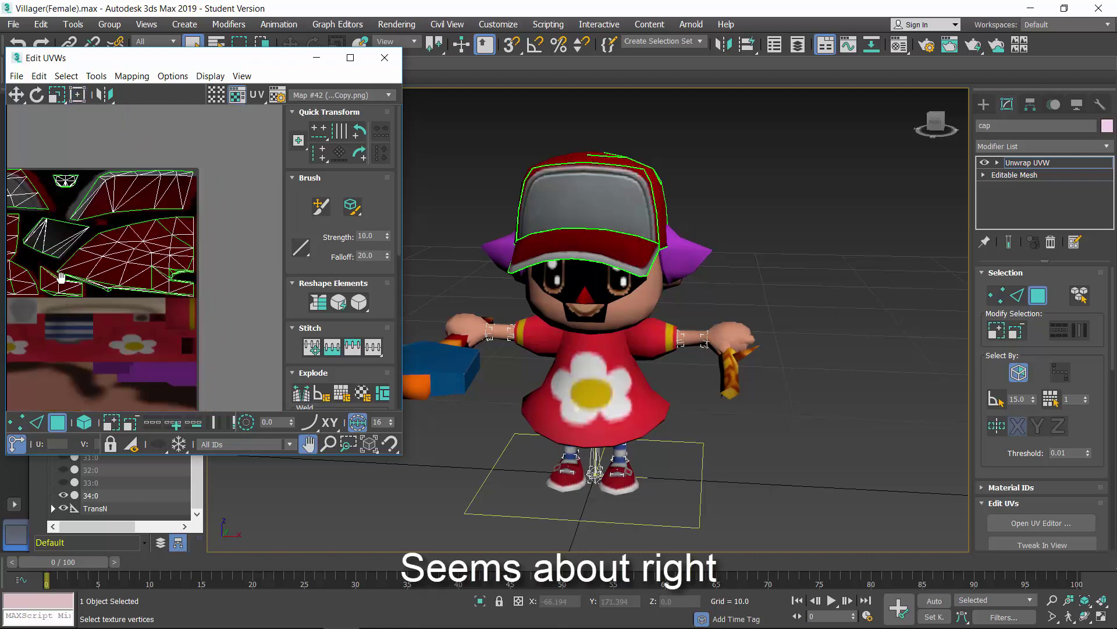
middle_drag(60, 279, 220, 285)
scroll(269, 291, up, 5)
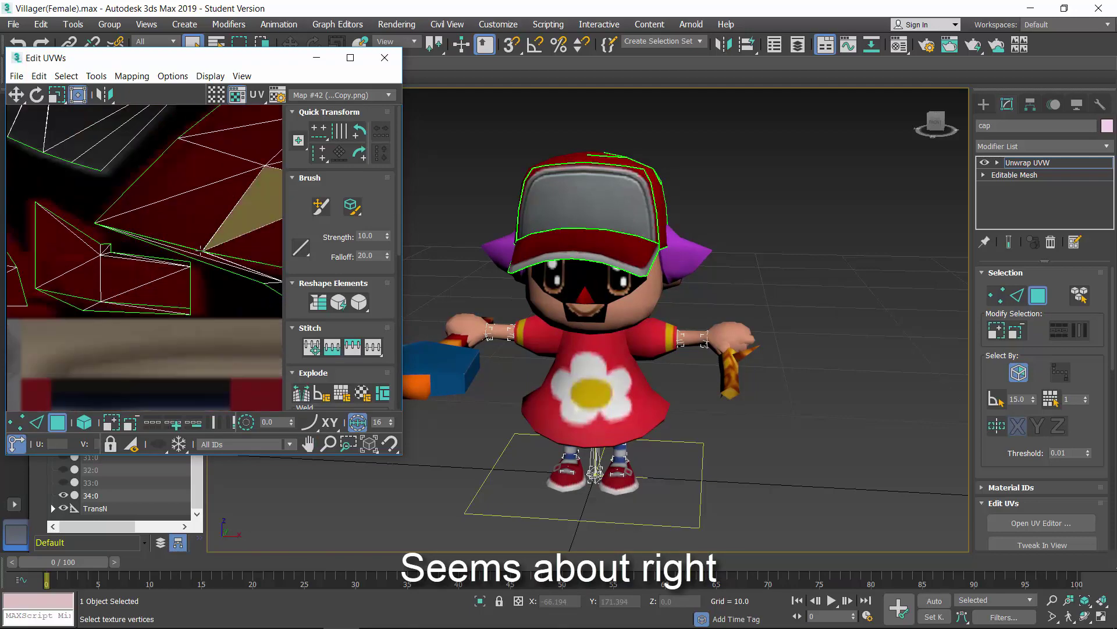
scroll(199, 249, down, 4)
Leave the cap's UV polygon editing and add a Skin modifier above Unwrap UVW
click(1041, 163)
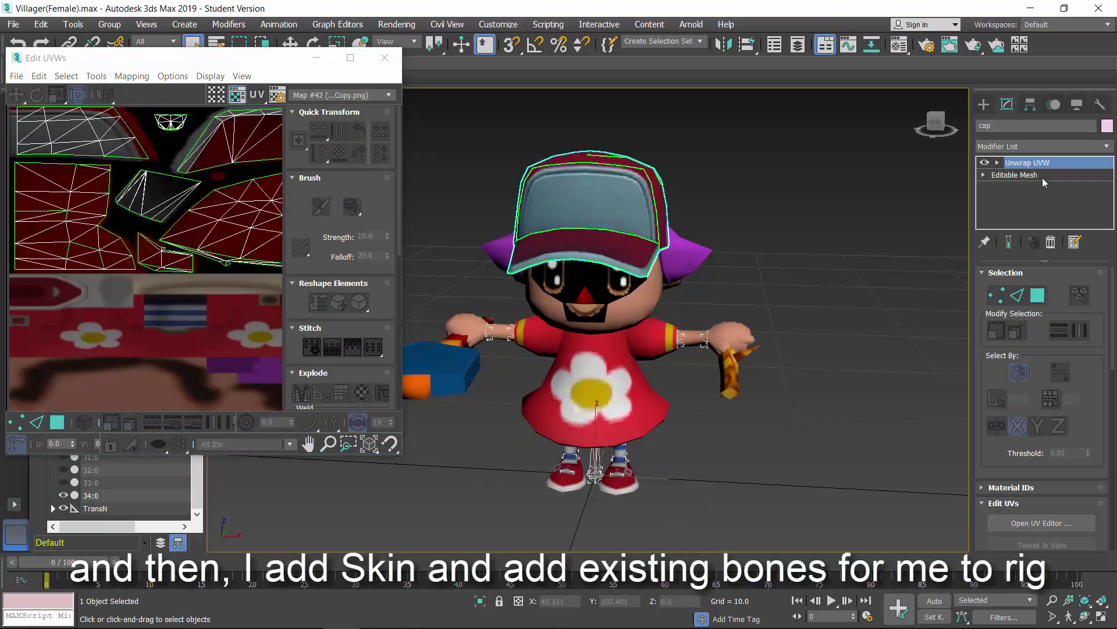
click(1039, 146)
text(skin)
key(Return)
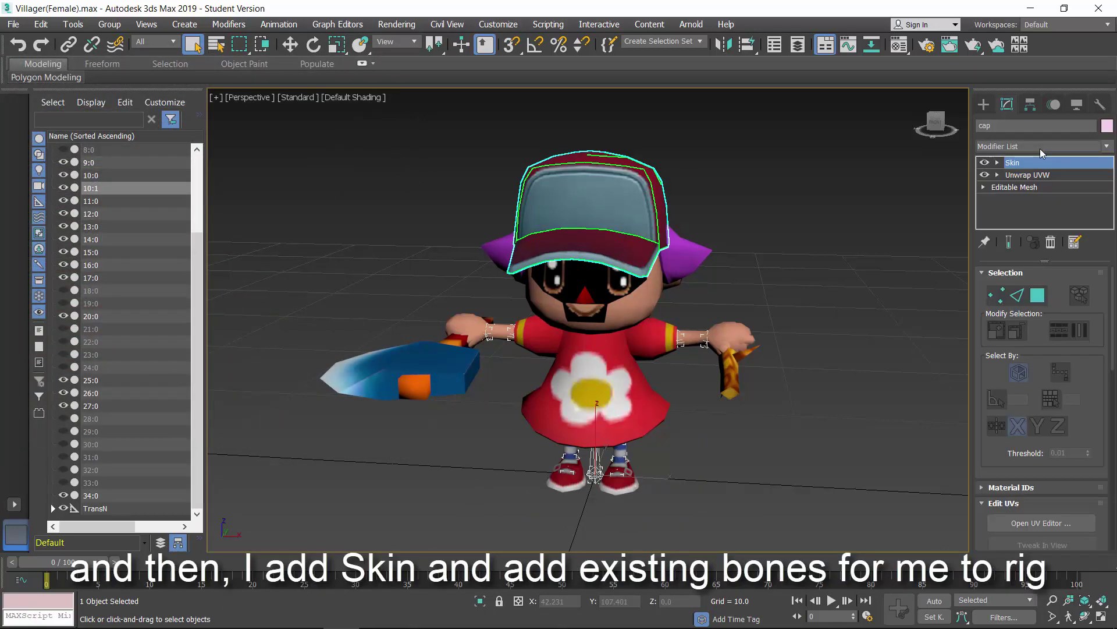
Start adding bones to the cap's Skin, expand the full bone hierarchy, and select TransN, RotN and HipN
click(1034, 473)
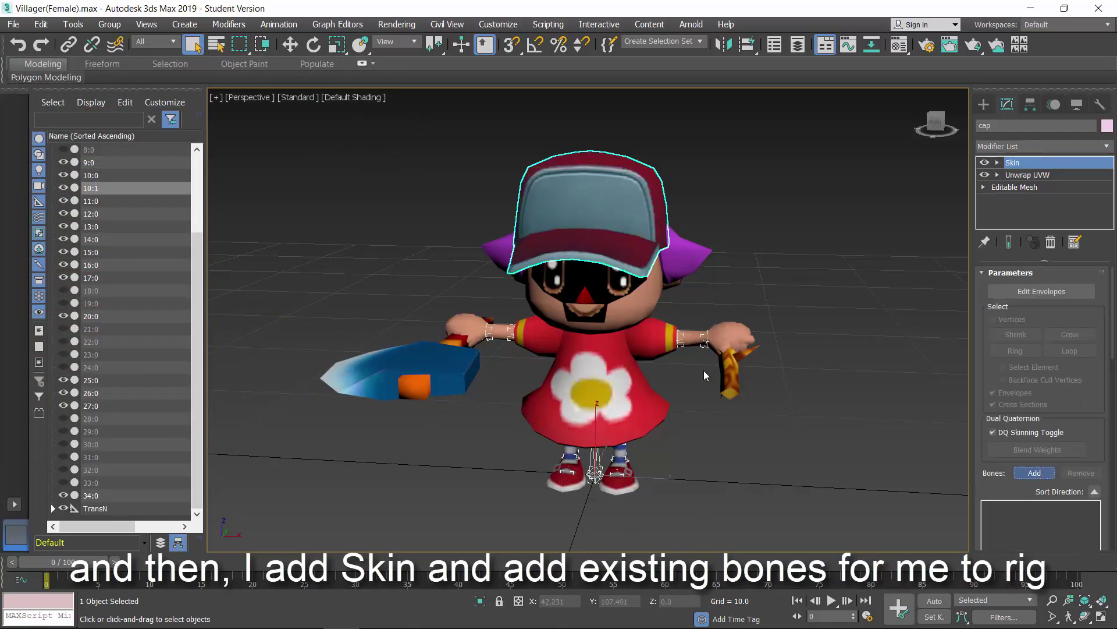
key(ctrl+a)
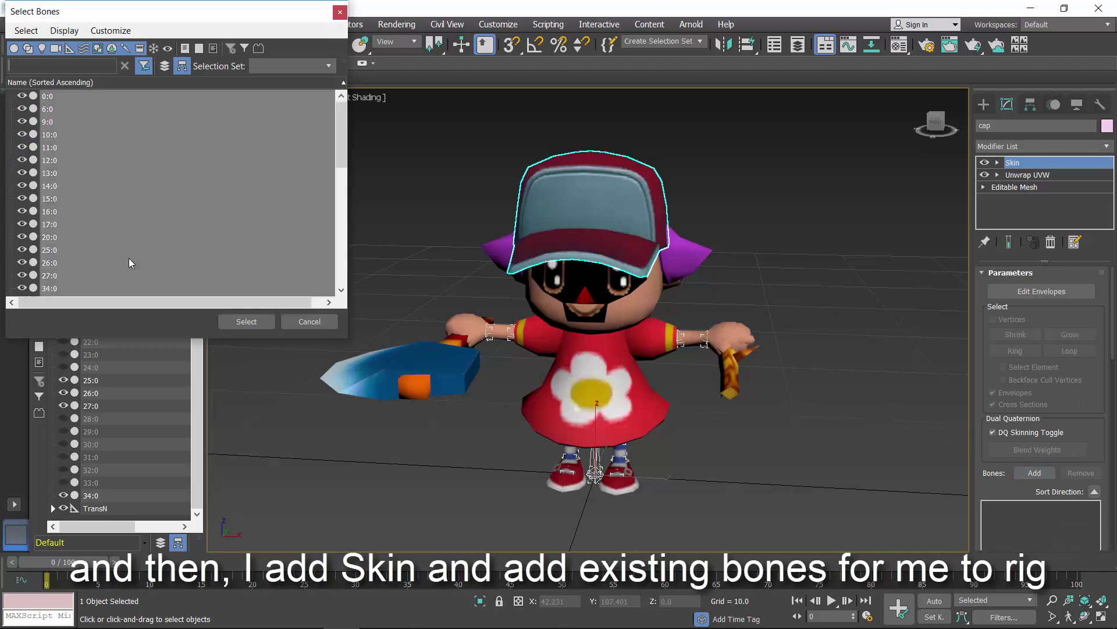
scroll(86, 277, down, 10)
click(24, 194)
scroll(60, 143, up, 5)
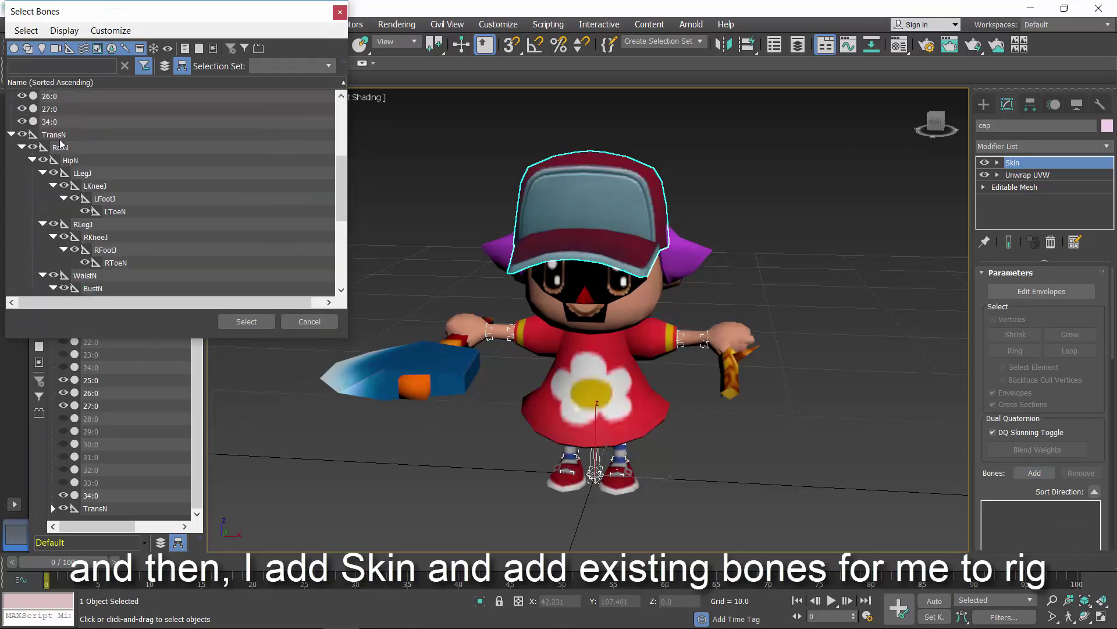
drag(110, 139, 102, 163)
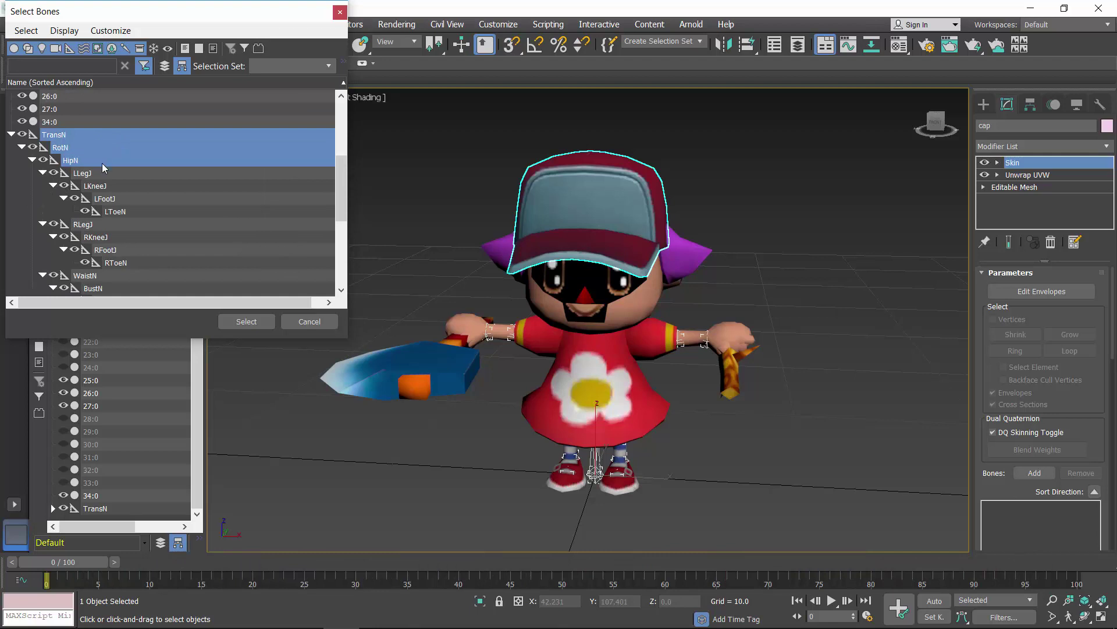
Include WaistN, BustN, NeckN and HeadN in the bone selection and add the selected bones to the cap's Skin
click(44, 173)
click(43, 186)
ctrl+click(87, 200)
ctrl+click(106, 214)
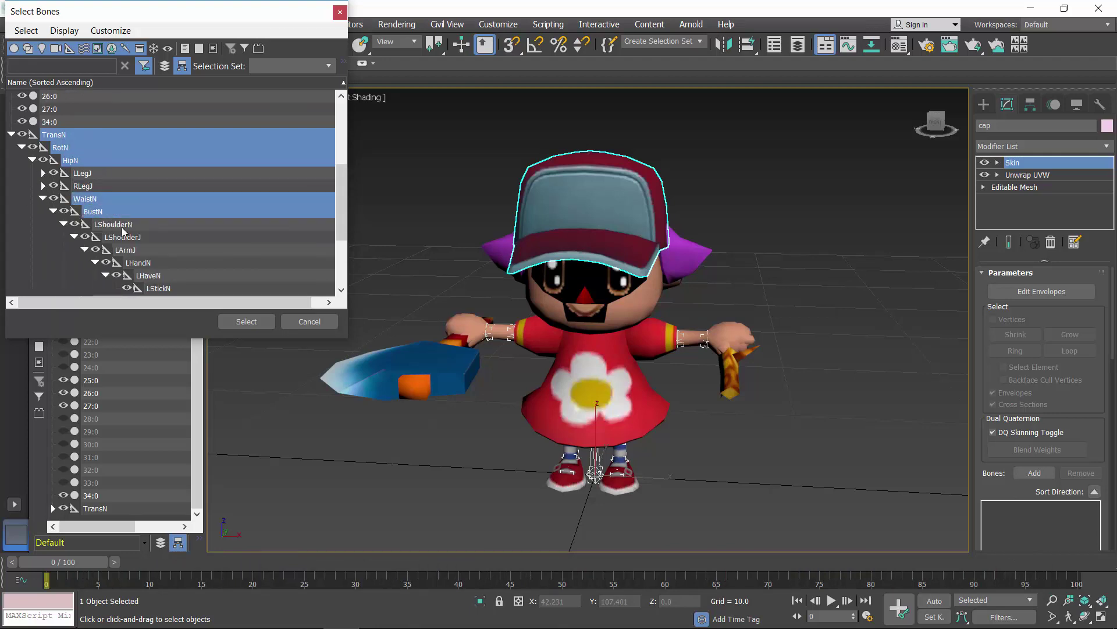
click(63, 224)
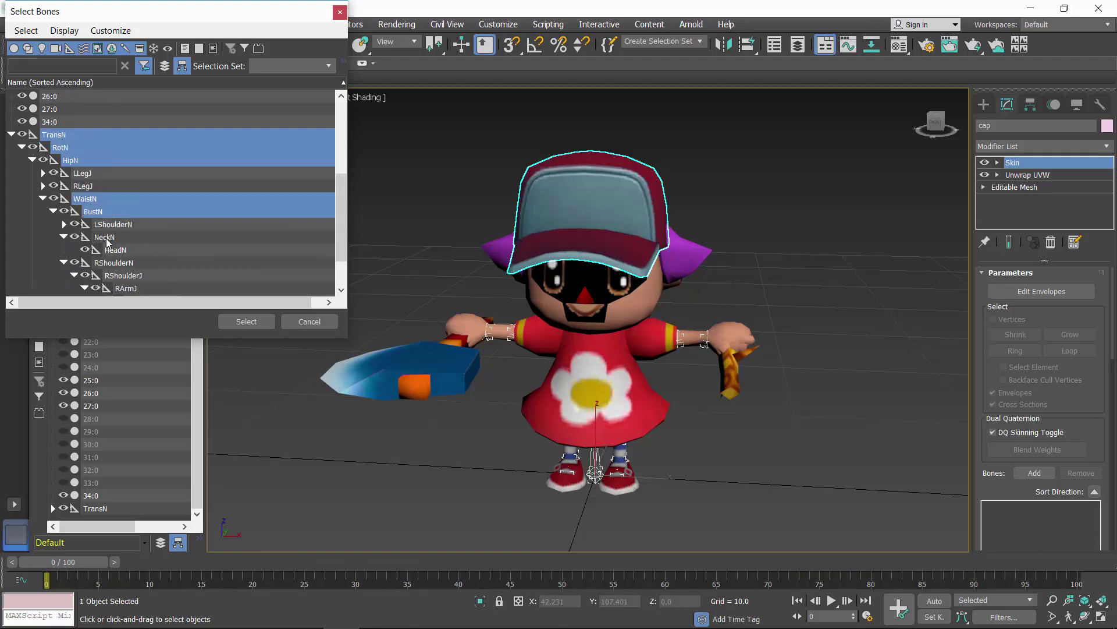
ctrl+drag(116, 238, 128, 253)
click(231, 317)
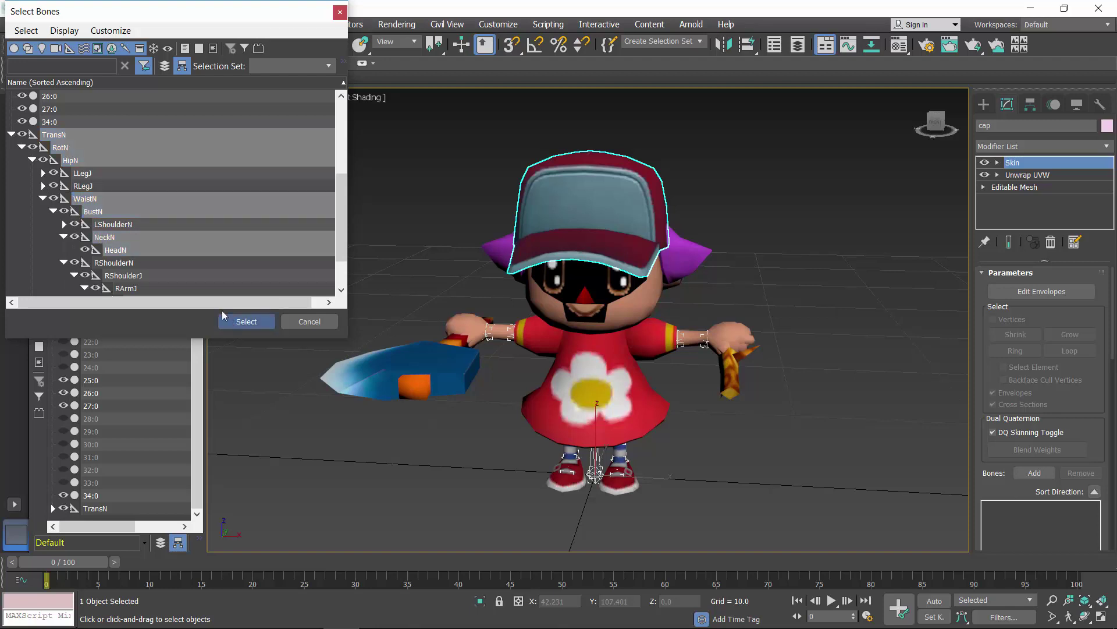
click(247, 321)
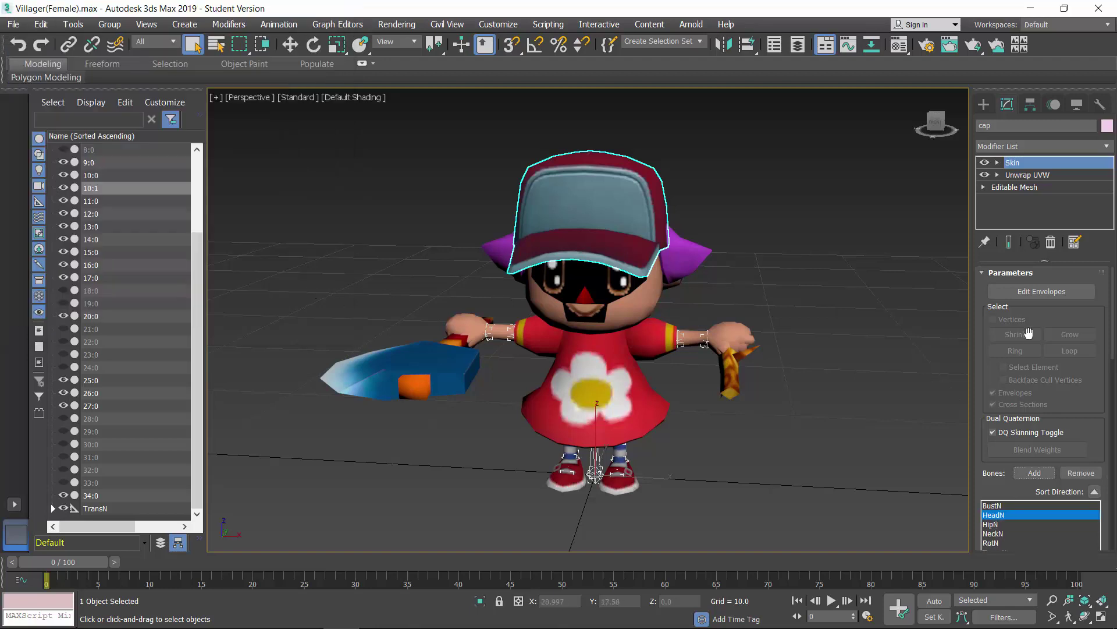
Enable envelope editing with vertex selection for the cap's Skin, and open the Weight Table and Weight Tool
click(1042, 292)
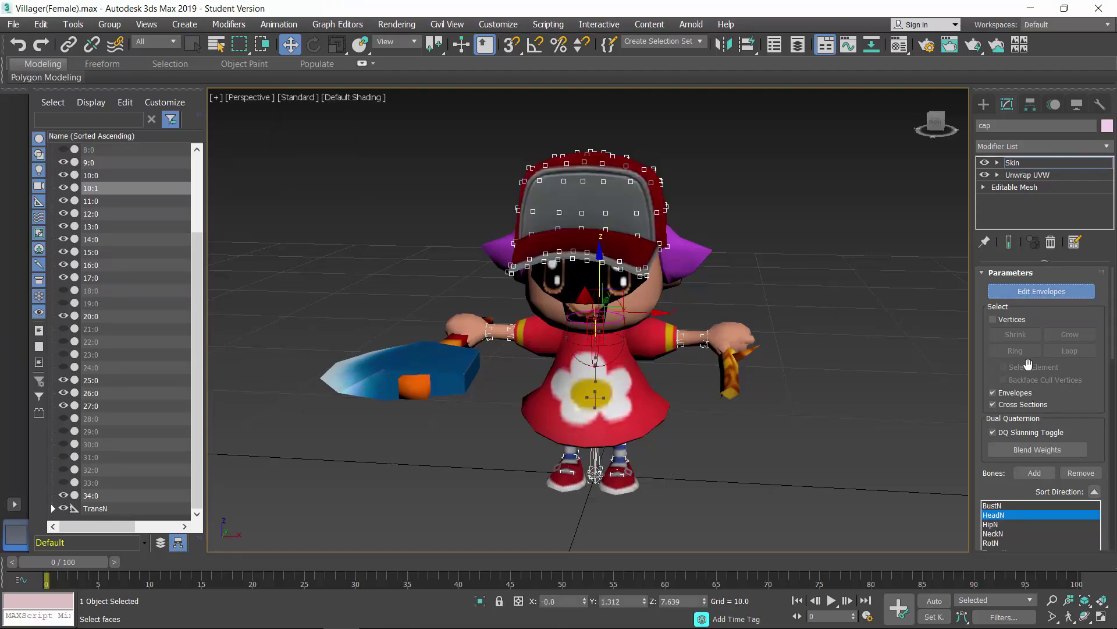
click(1008, 320)
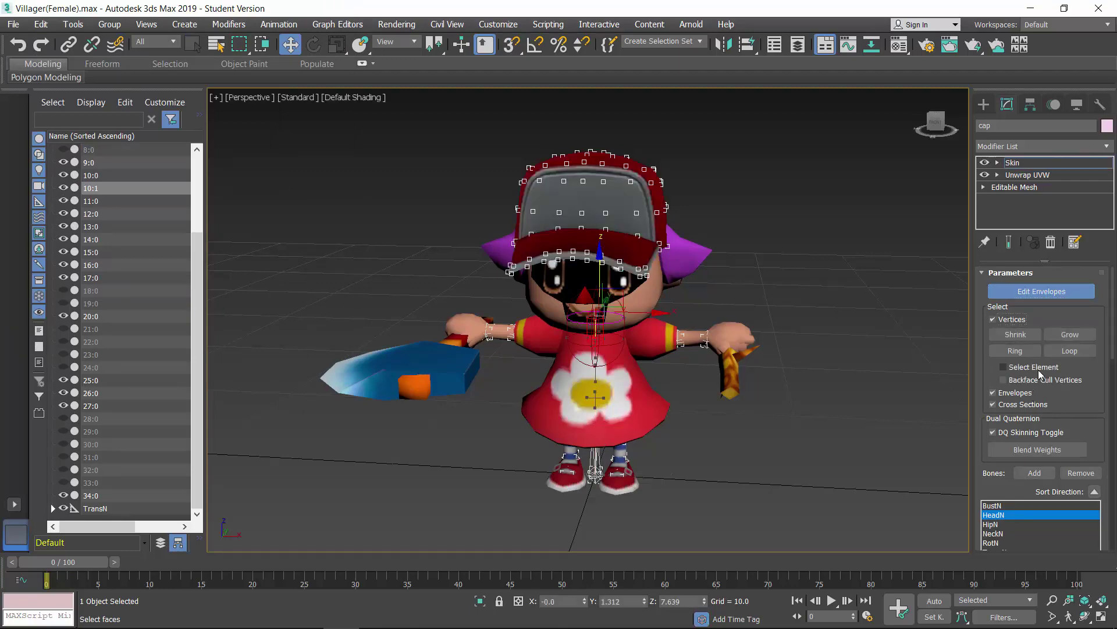
scroll(1042, 376, down, 5)
click(1055, 473)
click(996, 473)
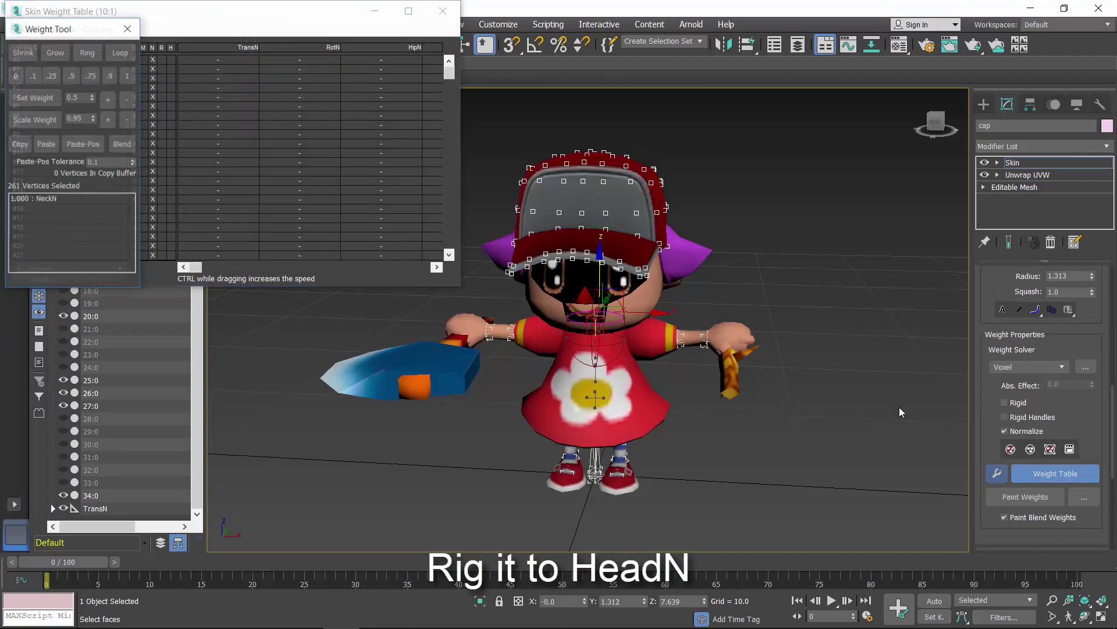
Give the selected cap vertices a weight of 1 on HeadN and remove the zero weights from the cap's Skin
click(127, 76)
click(179, 31)
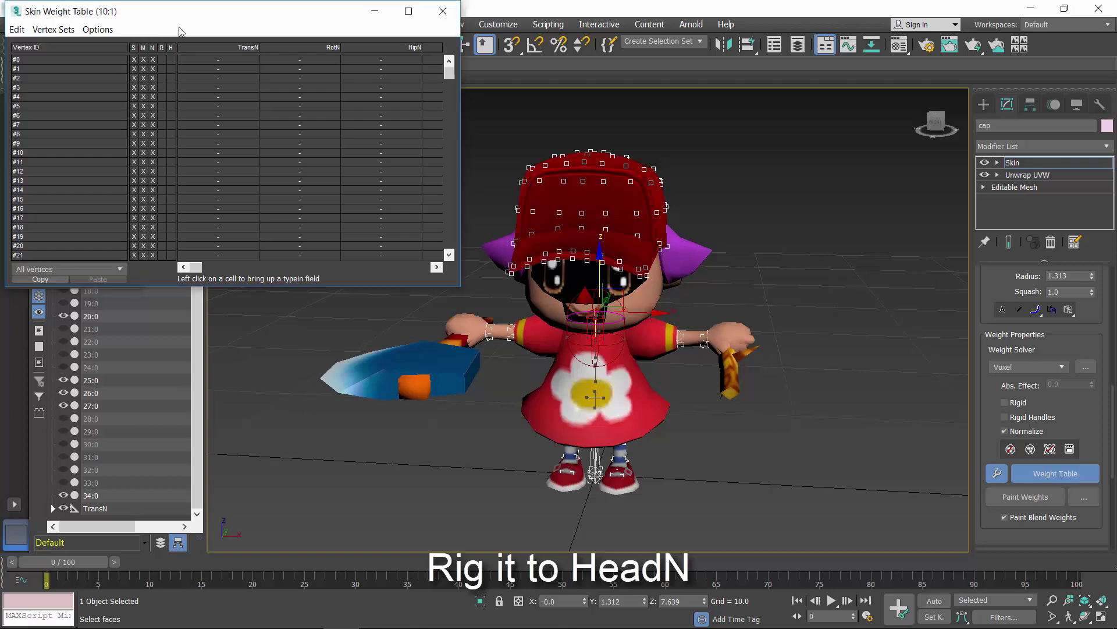
click(16, 29)
click(69, 78)
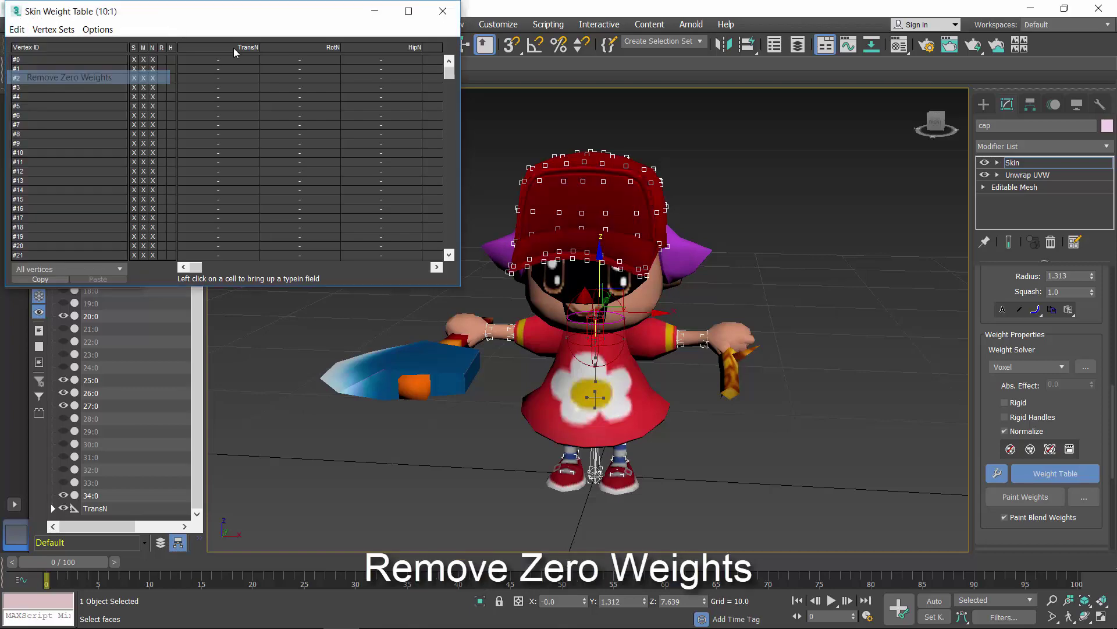
Close the Skin Weight Table, leave envelope editing, and deselect the cap
click(443, 11)
scroll(1053, 309, up, 5)
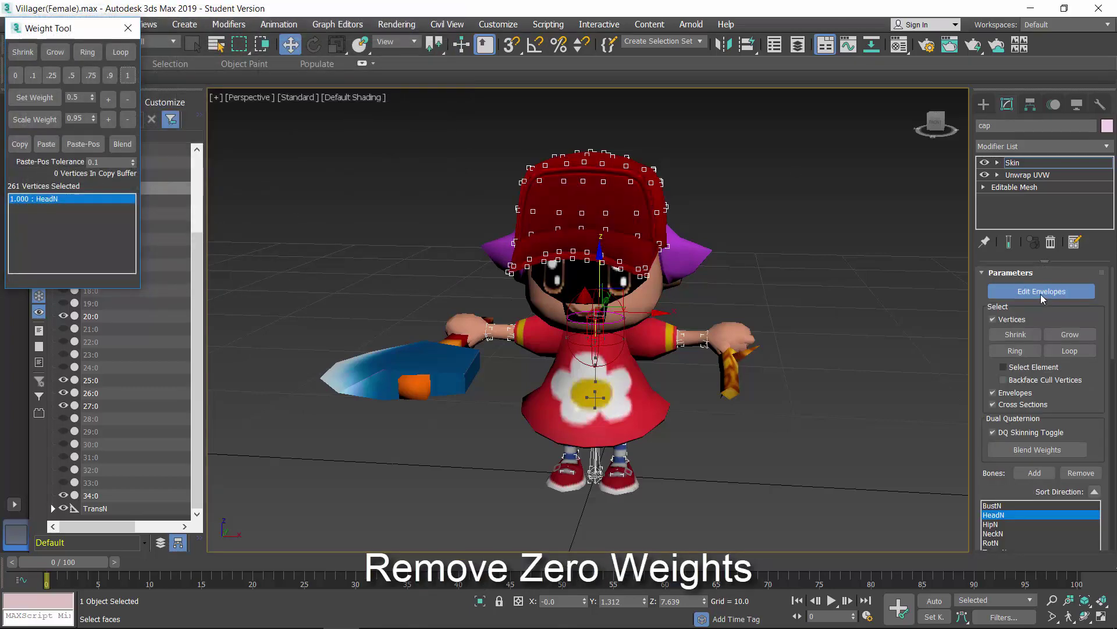
click(1041, 295)
click(880, 281)
scroll(612, 318, down, 1)
alt+middle_drag(612, 319, 628, 302)
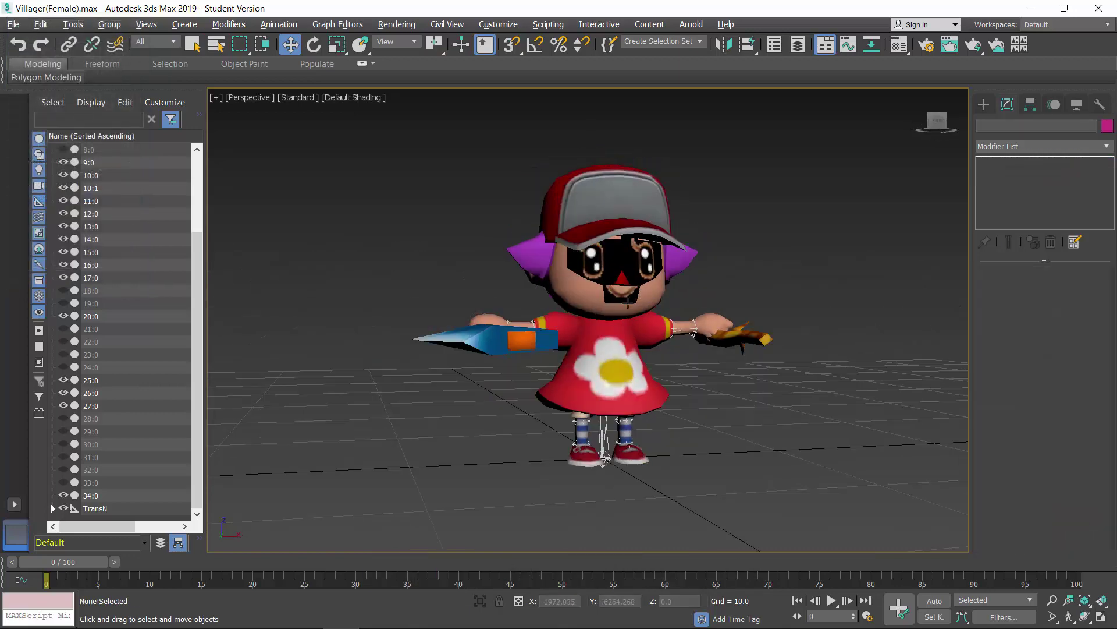
scroll(628, 302, up, 2)
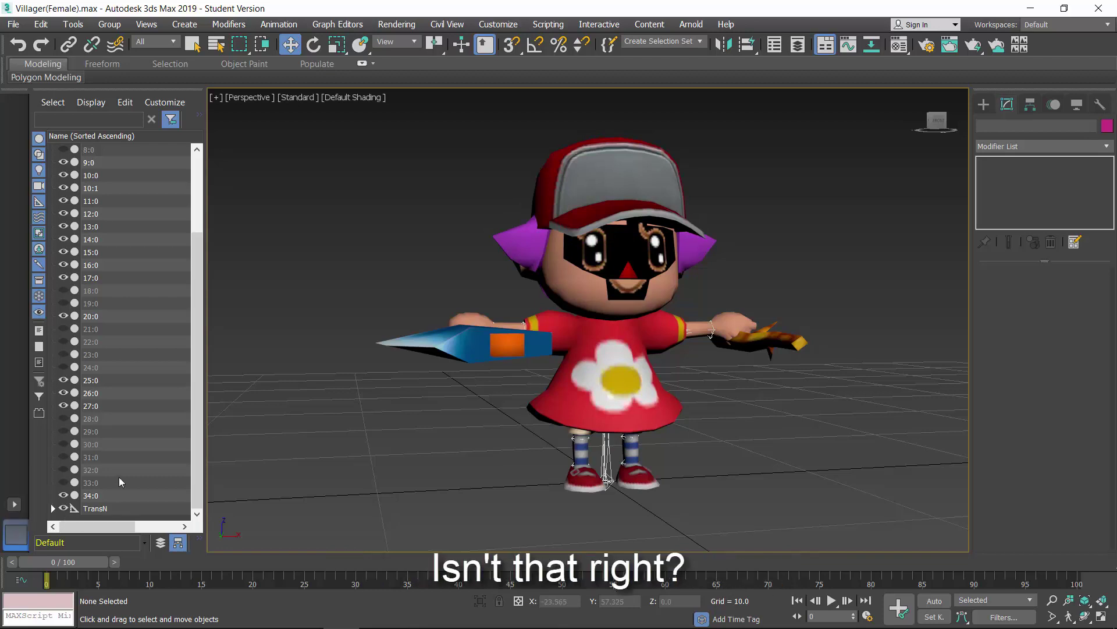
Select the HeadN bone in the expanded hierarchy and try rotating it to test the cap's rigging
key(ctrl+a)
scroll(107, 472, down, 10)
click(119, 455)
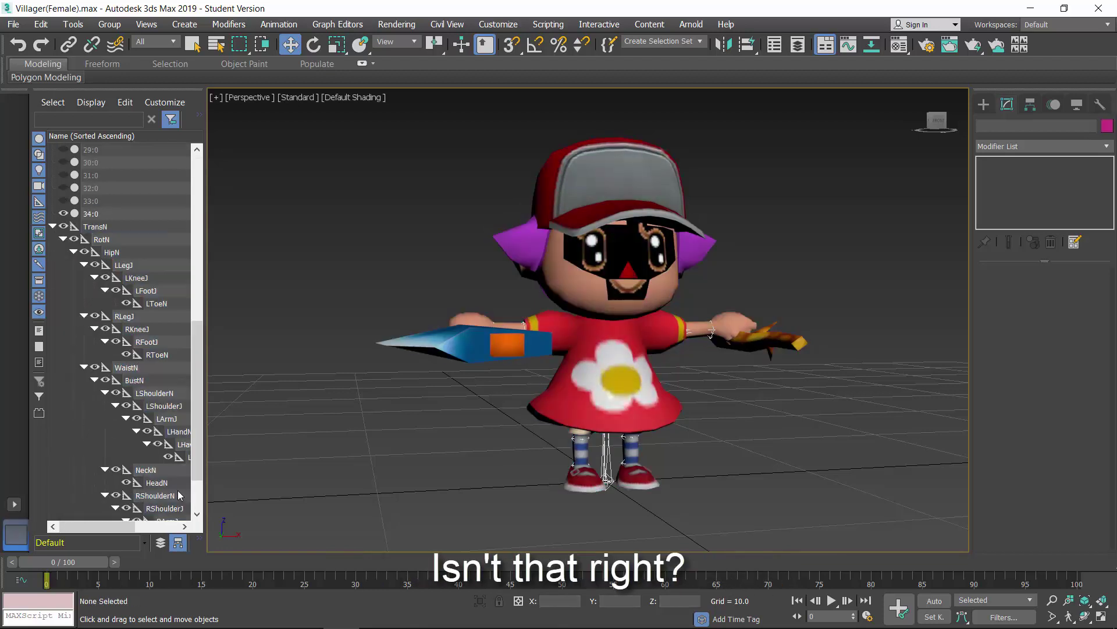
click(172, 487)
key(e)
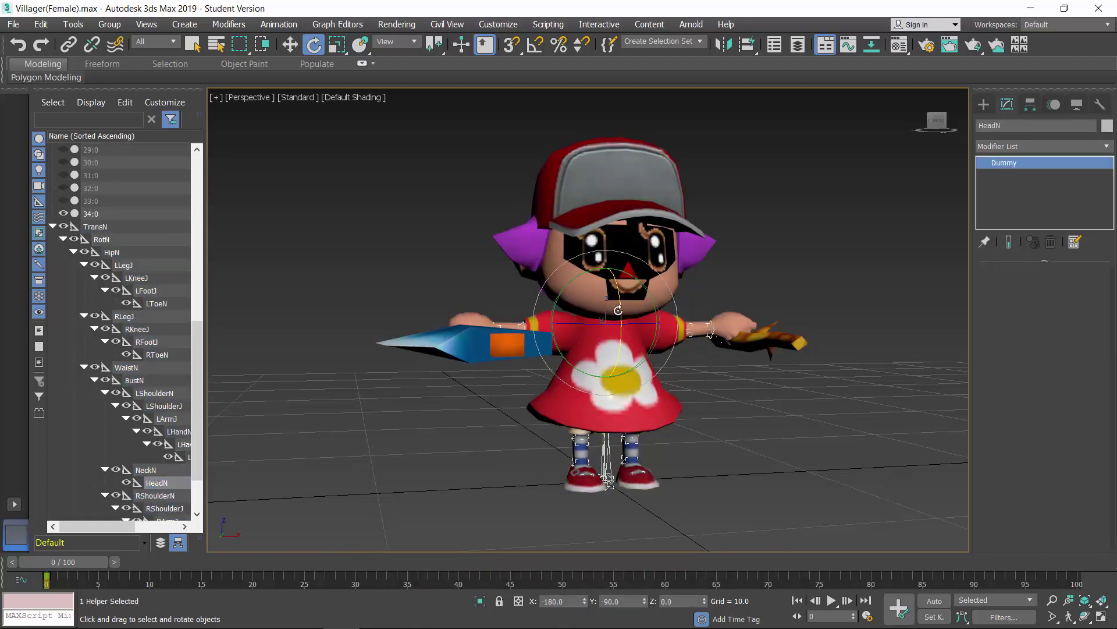
drag(620, 305, 620, 203)
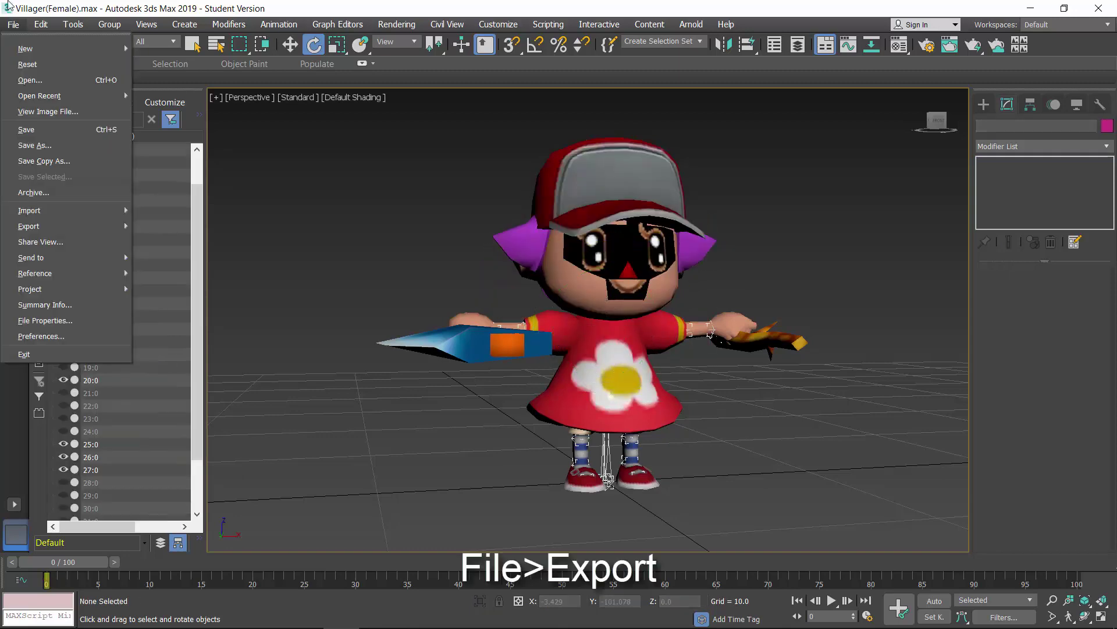
Export the scene in FBX format as Mura to the Ms. Pac-Man folder
mouse_move(59, 226)
click(167, 230)
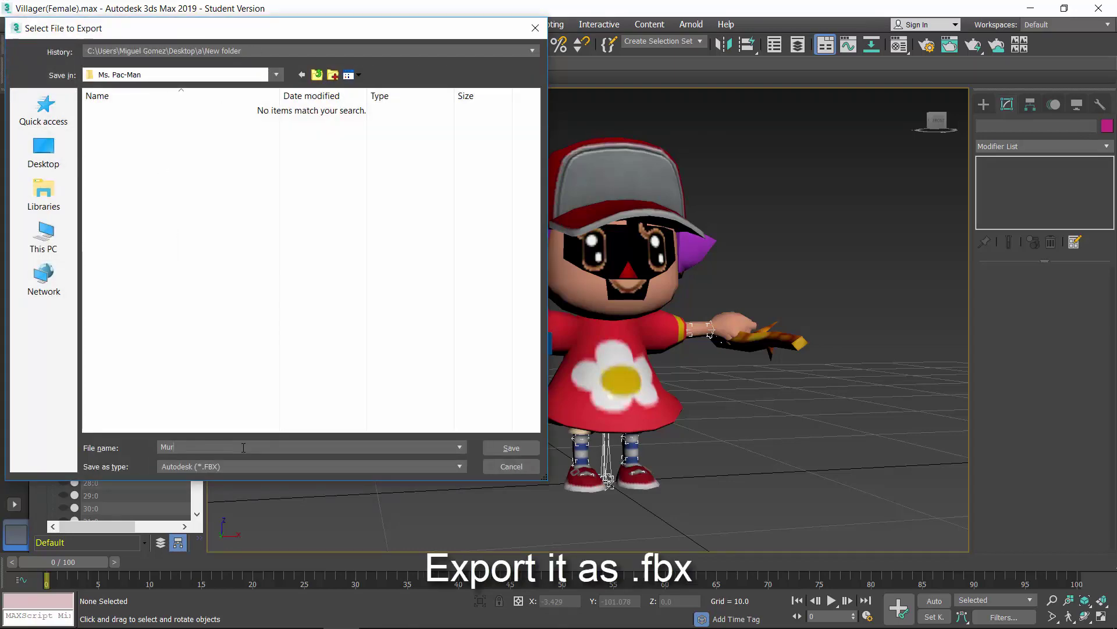
key(Return)
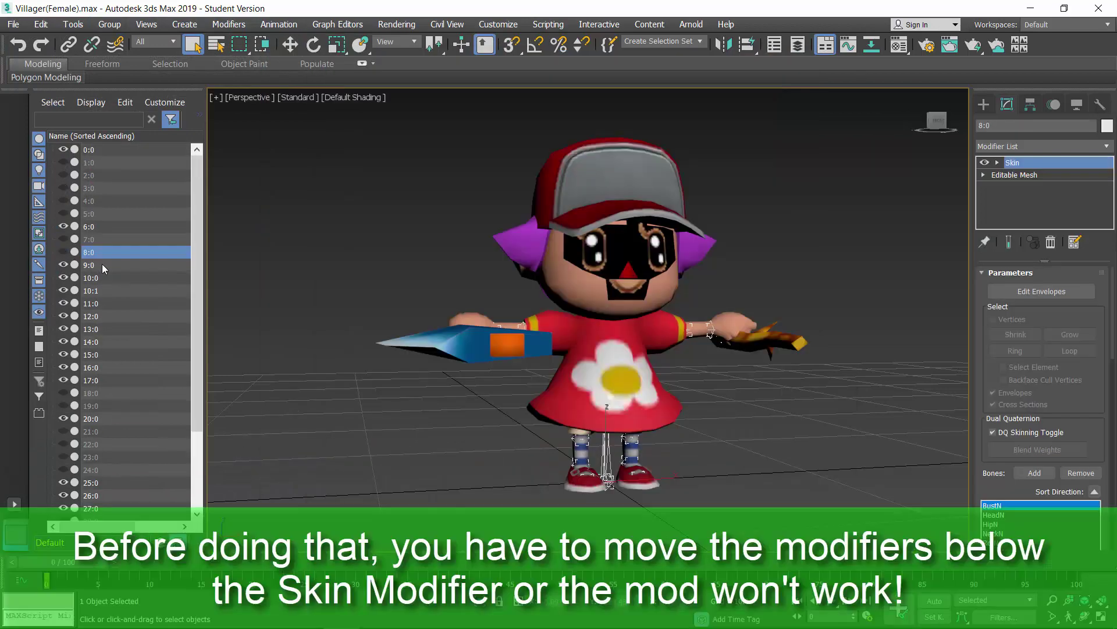
Move the Unwrap UVW modifier below Skin on meshes 9:0 and 11:0, and check the modifier order on 10:0 and 10:1
click(103, 263)
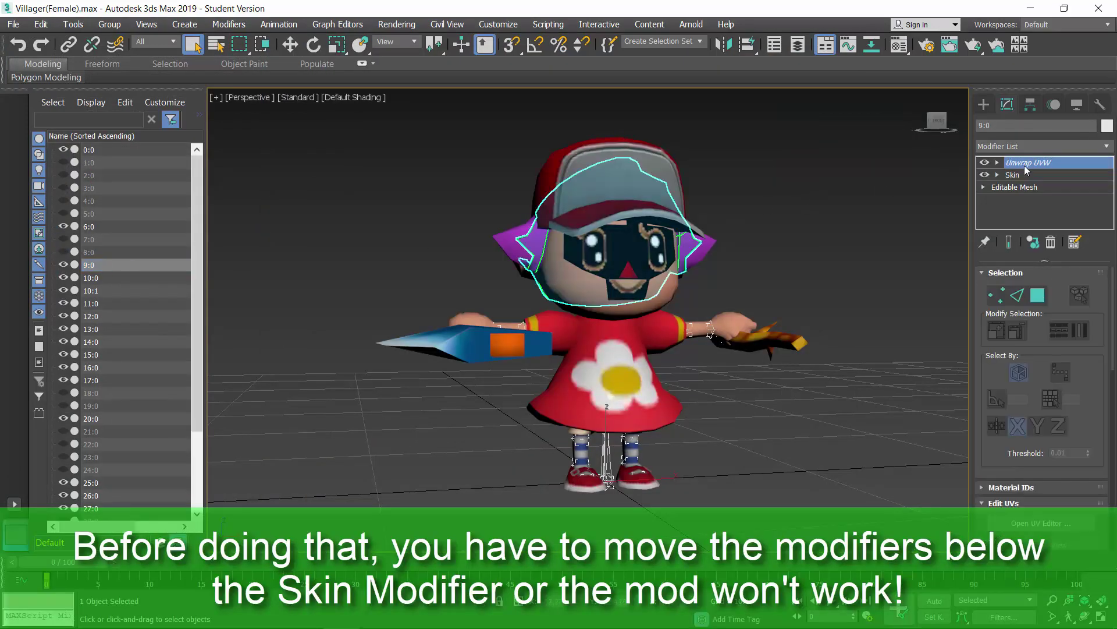
drag(1024, 166, 1070, 181)
click(120, 281)
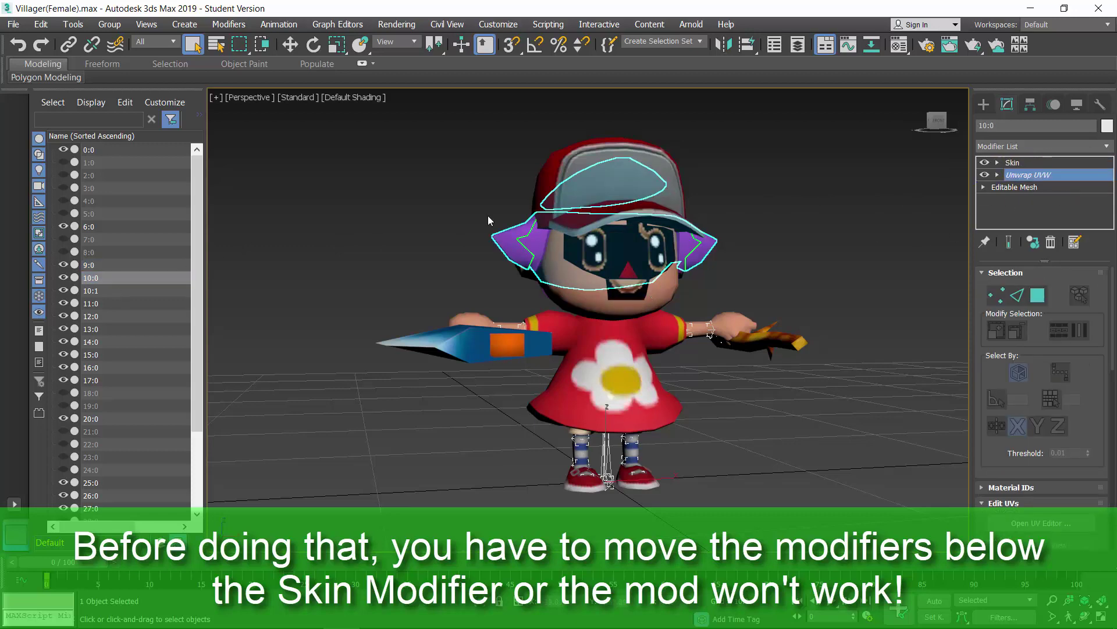
click(146, 289)
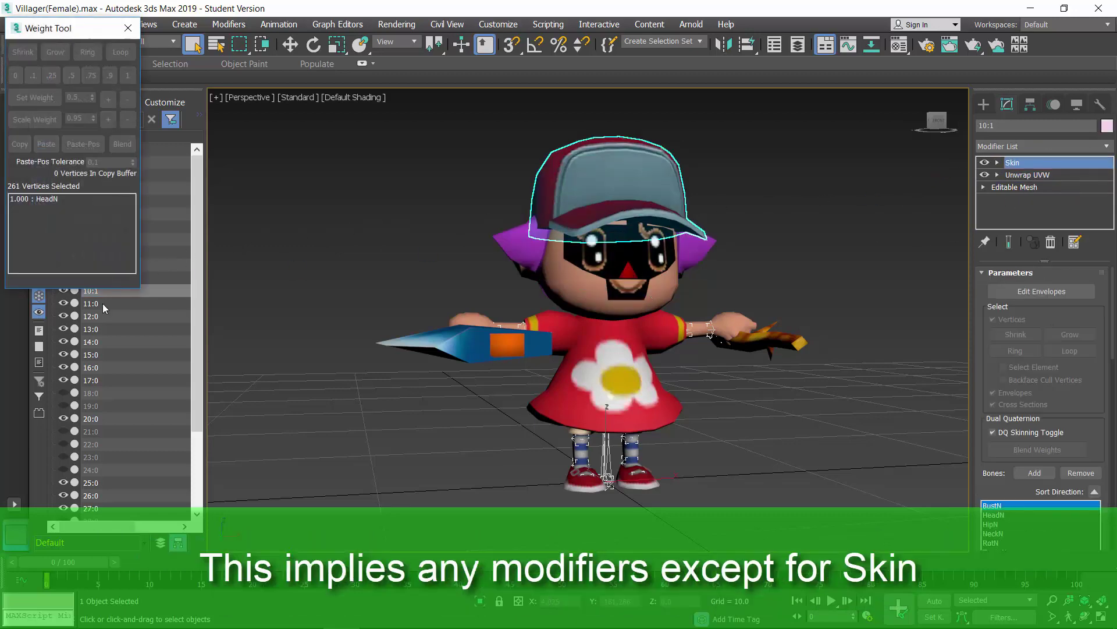
click(103, 303)
mouse_move(1043, 166)
mouse_down()
mouse_move(1039, 193)
mouse_move(1039, 181)
mouse_move(1050, 192)
mouse_move(1043, 179)
mouse_up()
Move Unwrap UVW below Skin on the remaining meshes that have it, through 26:0 and 27:0, and clear the selection
click(128, 316)
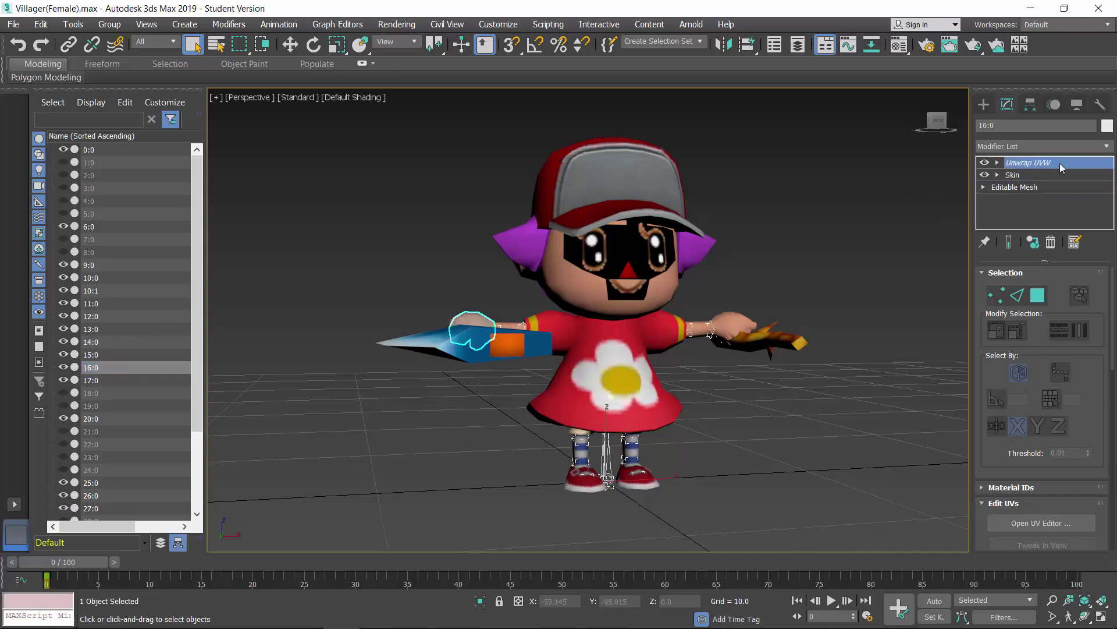
click(117, 495)
drag(1036, 163, 1069, 191)
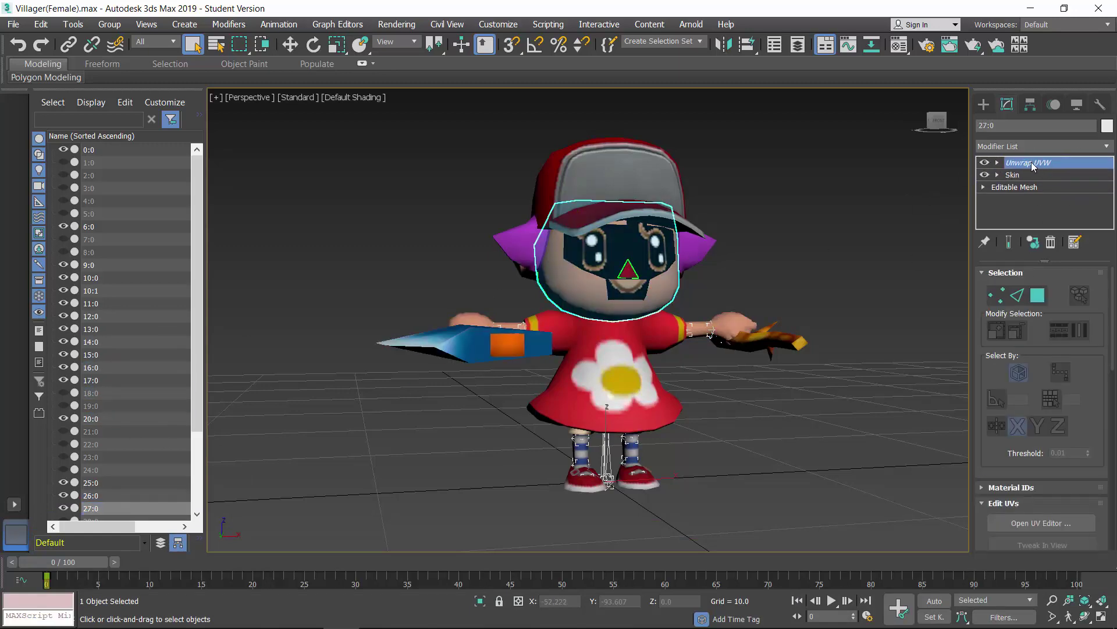
drag(1033, 167, 1041, 182)
scroll(151, 439, down, 3)
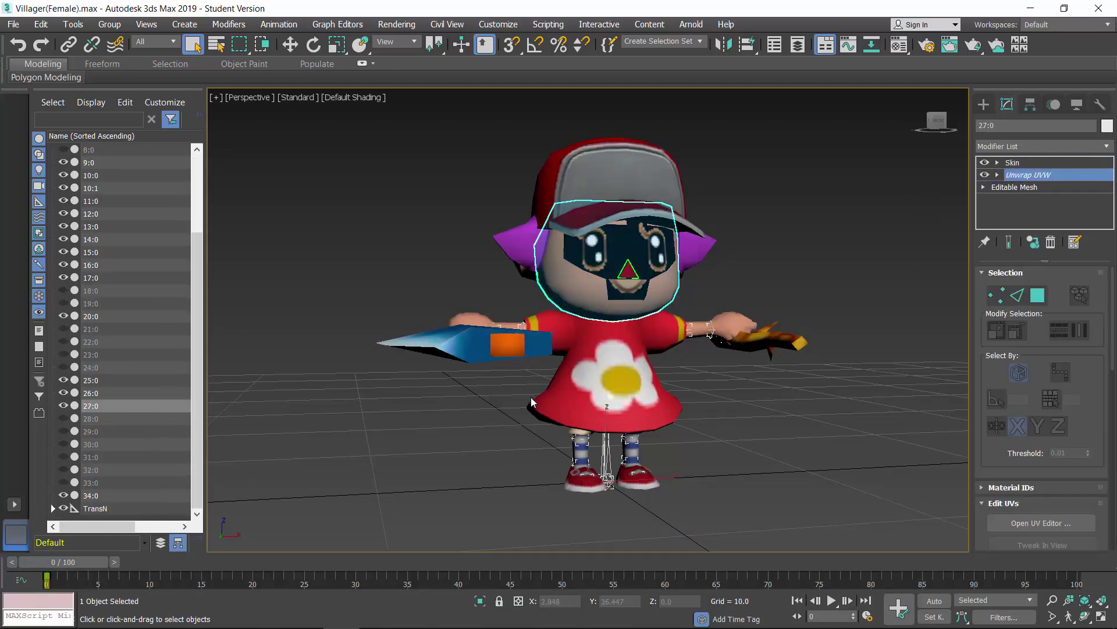
alt+middle_drag(531, 402, 502, 397)
click(407, 344)
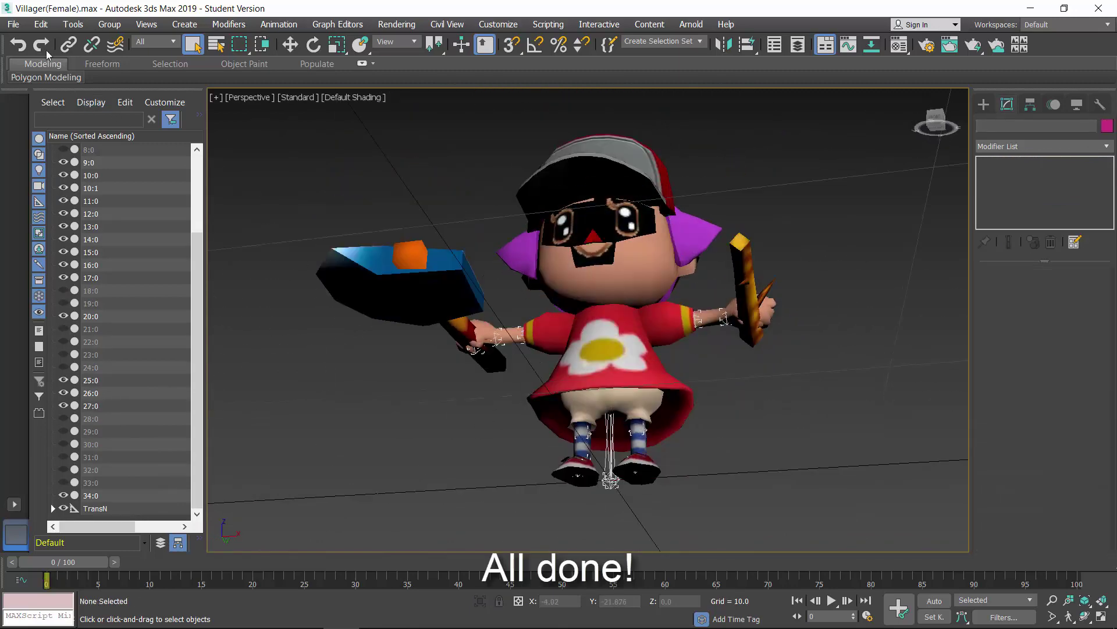
Export the scene as FBX again, replacing Mura.FBX in the Ms. Pac-Man folder and keeping the Binary FBX 2014/2015 format
click(14, 26)
mouse_move(87, 224)
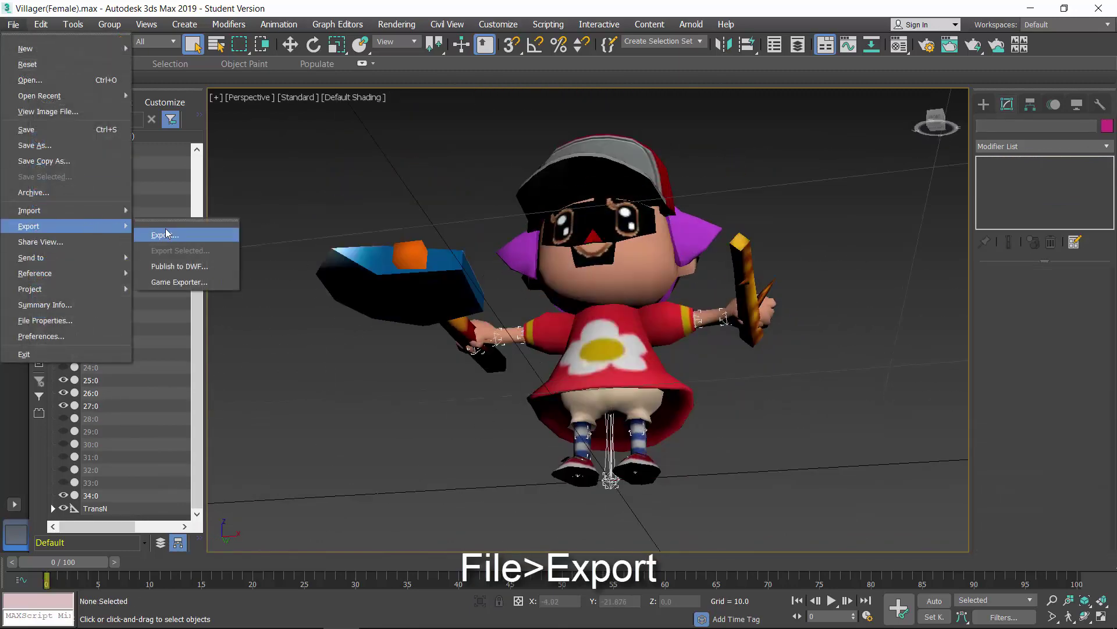
click(153, 232)
double_click(127, 113)
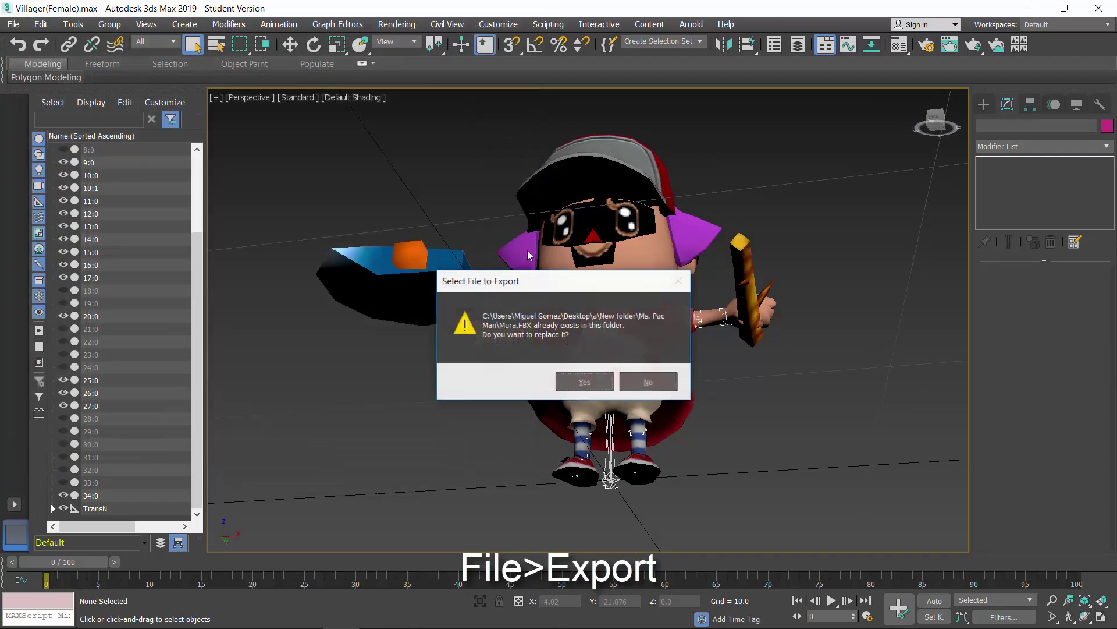
click(580, 378)
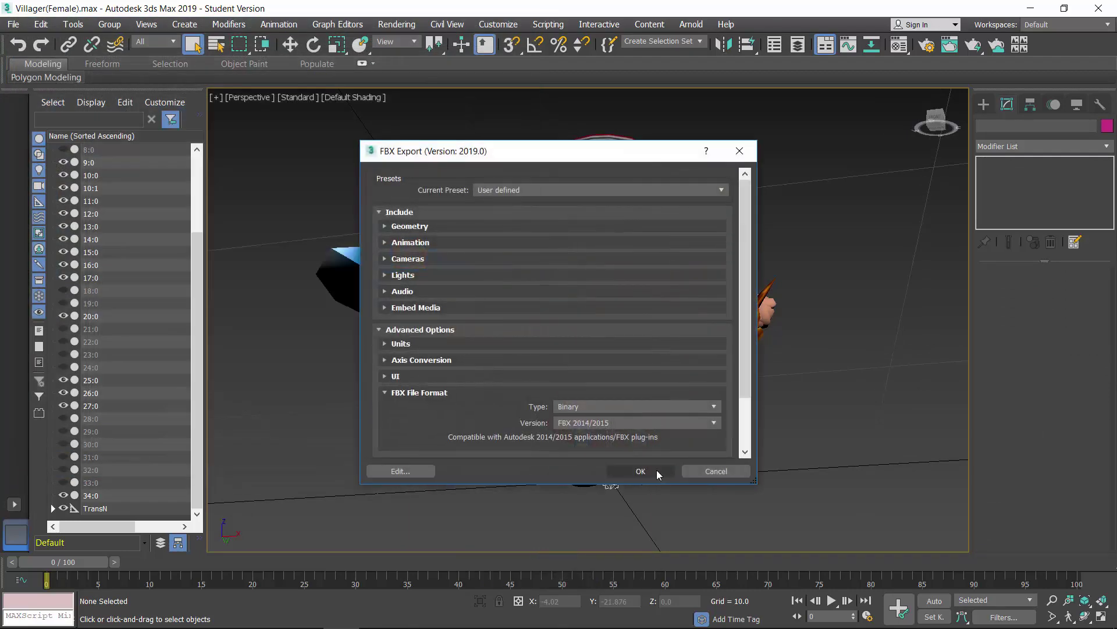
click(657, 472)
Search the computer for Blender and launch it
mouse_move(134, 626)
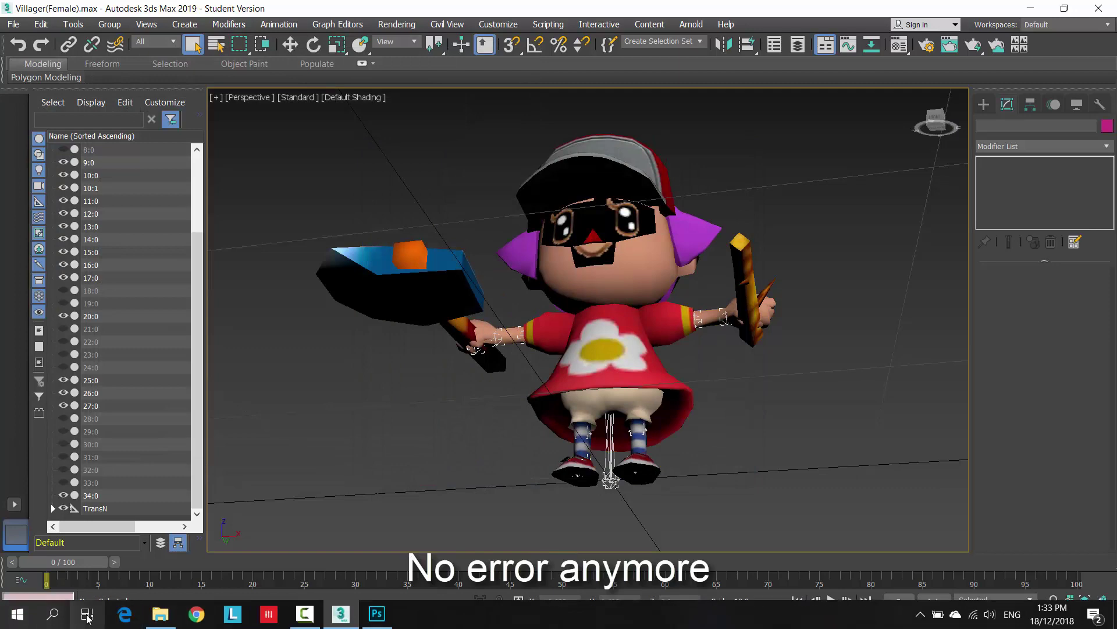
click(62, 621)
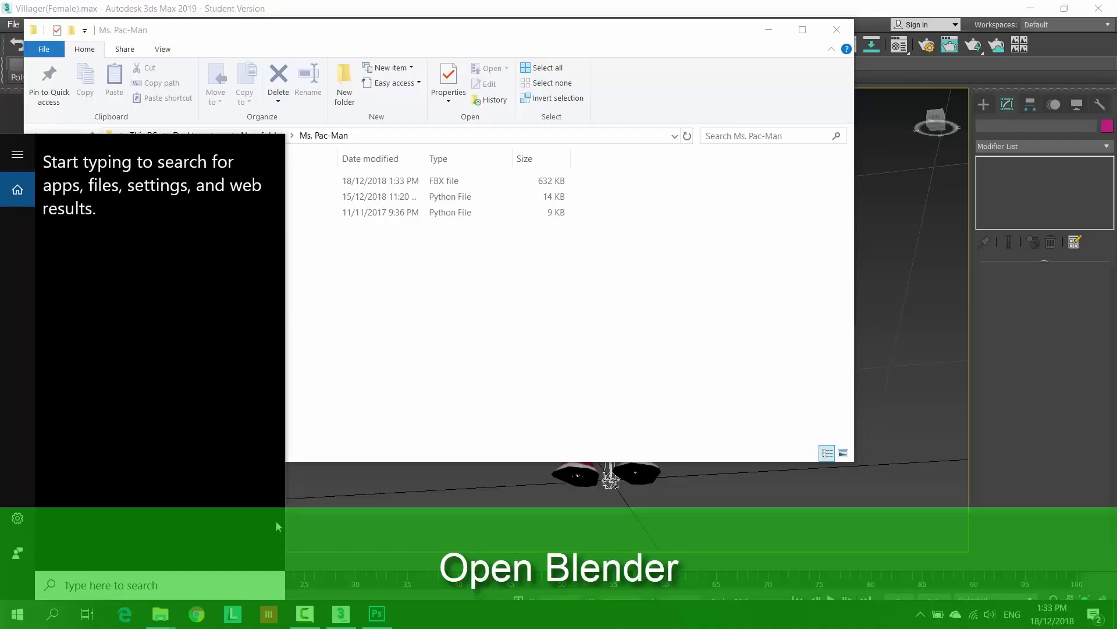
text(blender)
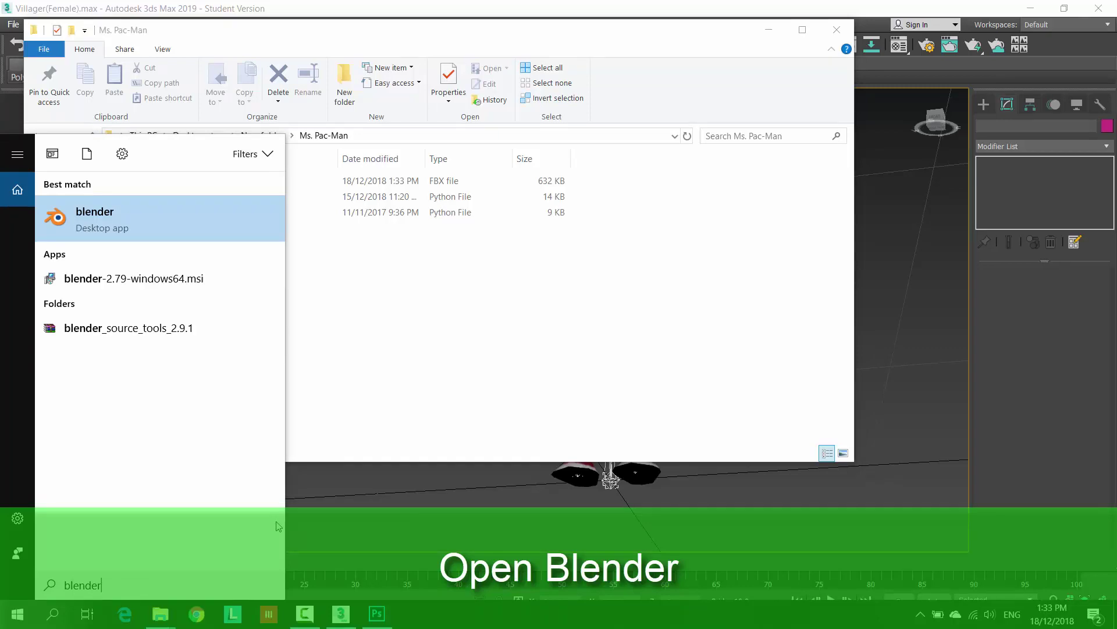
key(Return)
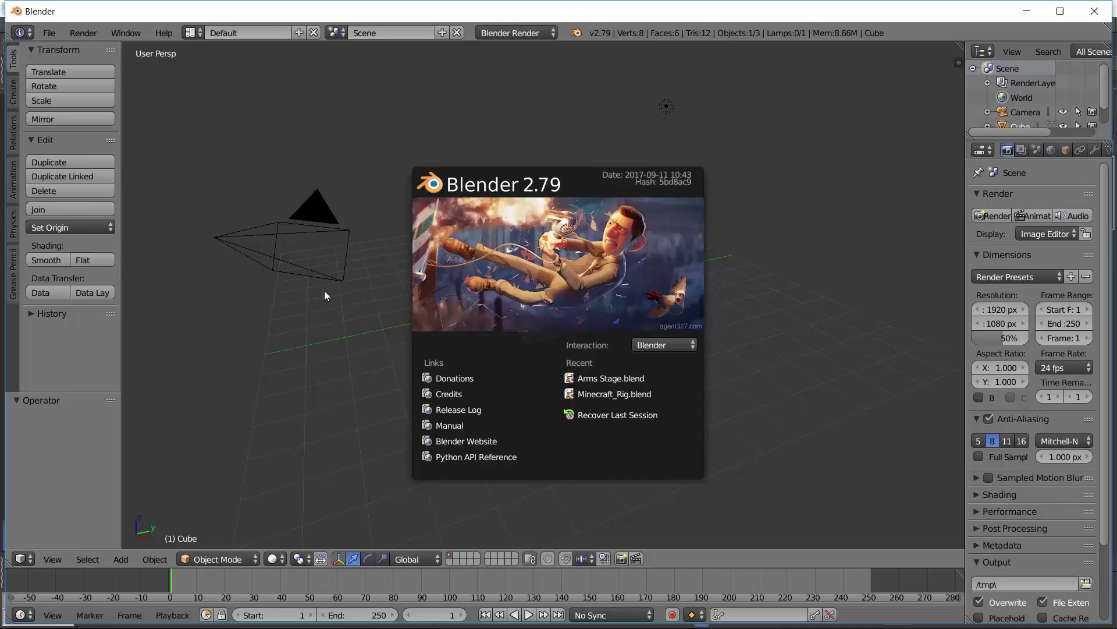
Dismiss the splash screen and delete all the default objects from the scene
click(324, 293)
key(a)
key(a)
key(Delete)
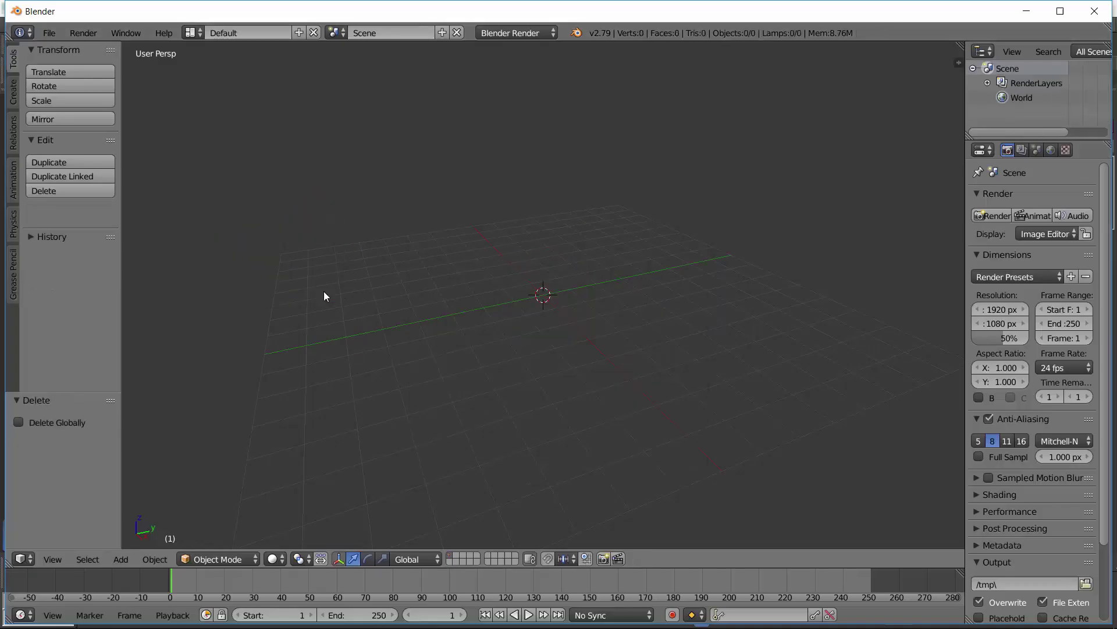
Start an FBX import and set its import scale to 100
click(51, 28)
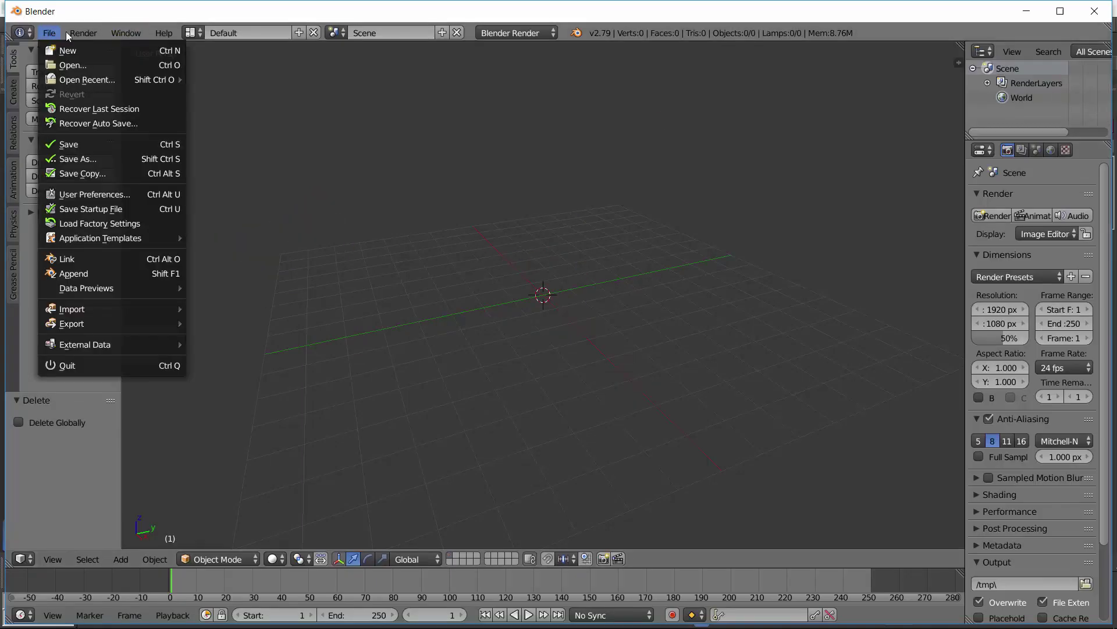
click(49, 29)
click(45, 29)
mouse_move(146, 309)
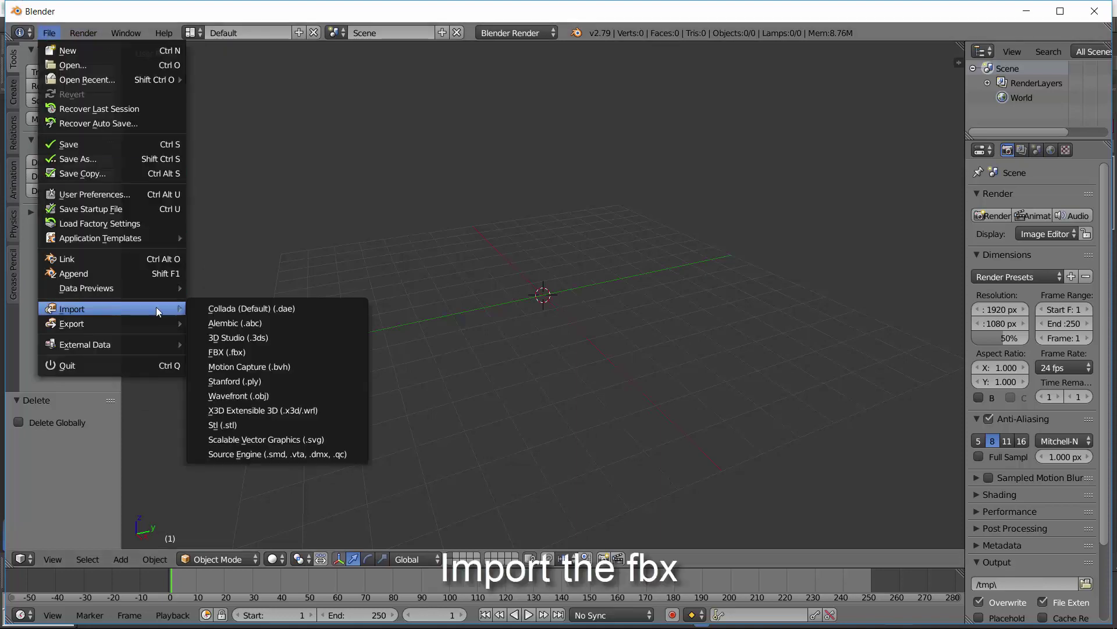
click(233, 349)
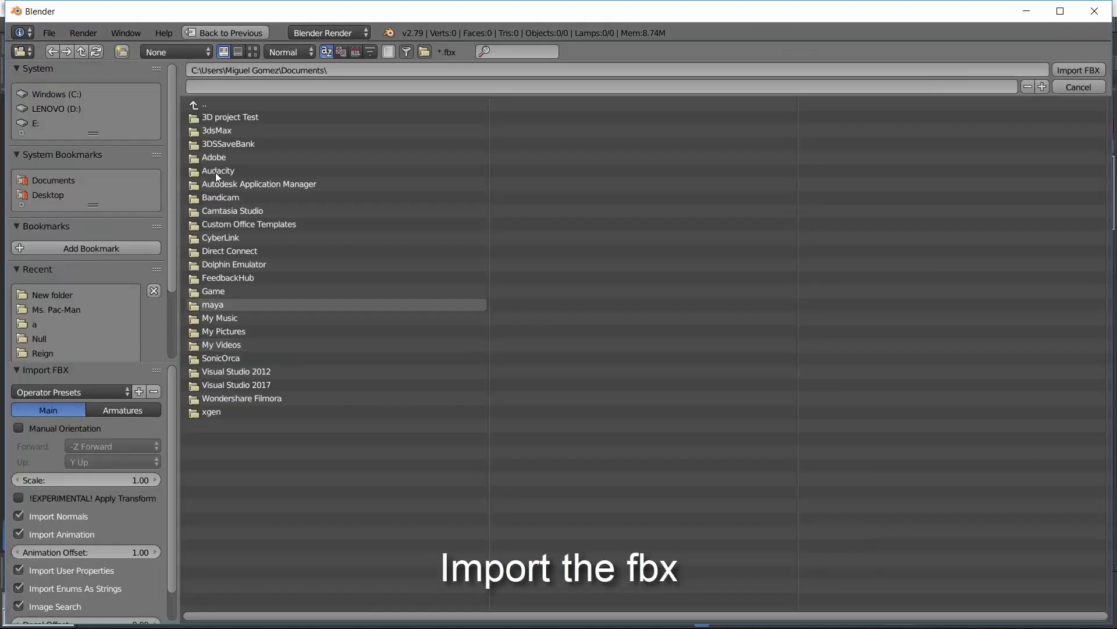
click(128, 483)
text(100)
key(Return)
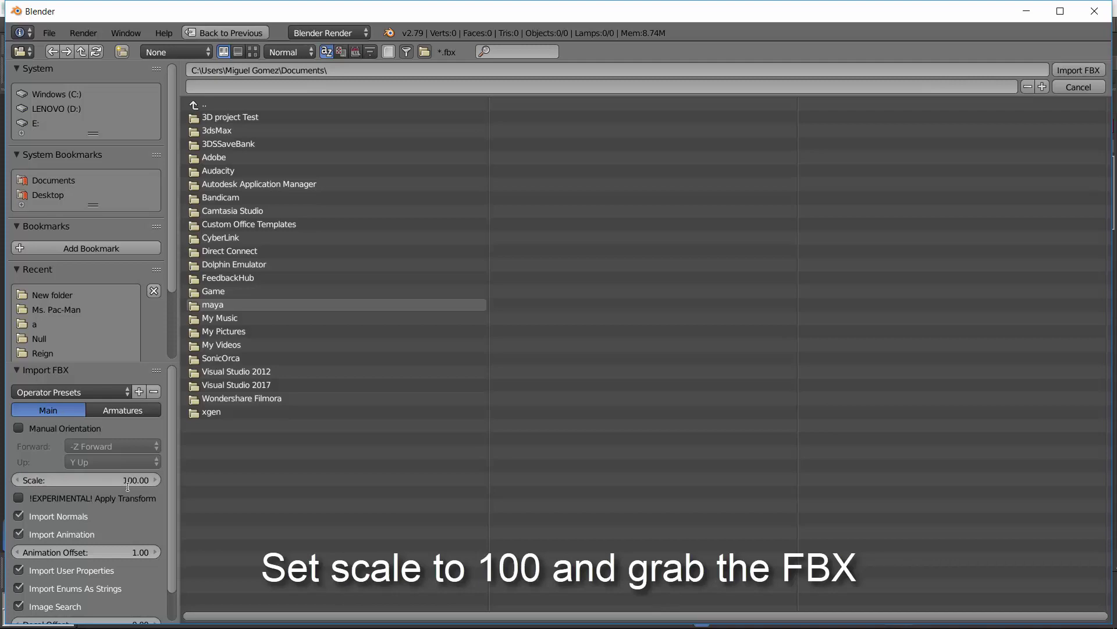
Go to the Ms. Pac-Man export folder and import Mura.FBX
click(390, 70)
text(C:\Users\Miguel Gomez\Desktop\a\New folder\Ms. Pac-Man)
key(Return)
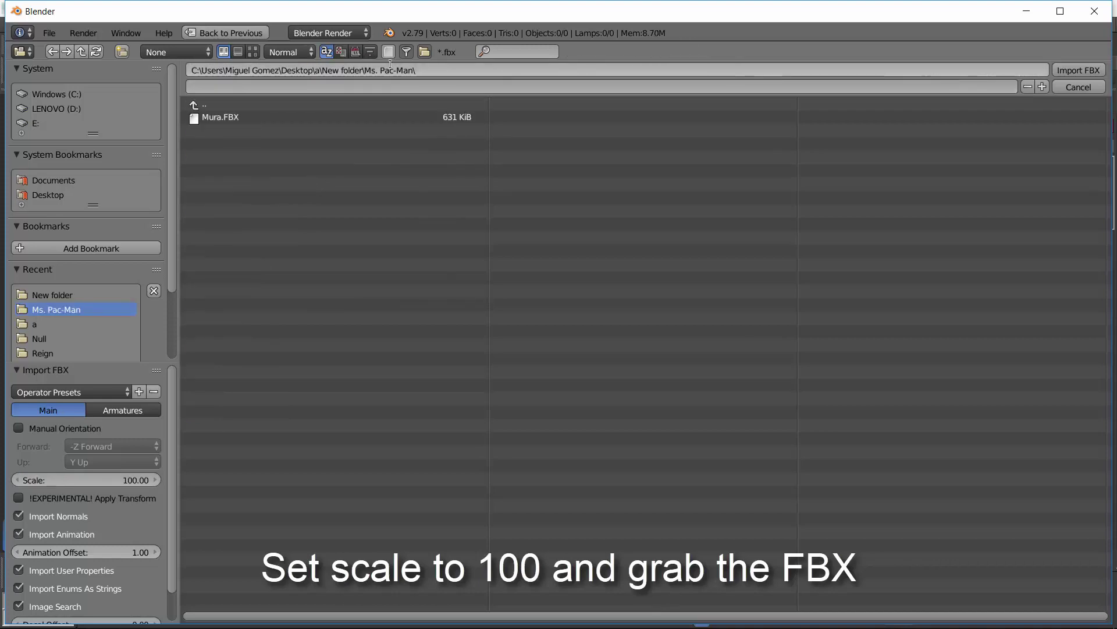
click(233, 117)
double_click(232, 115)
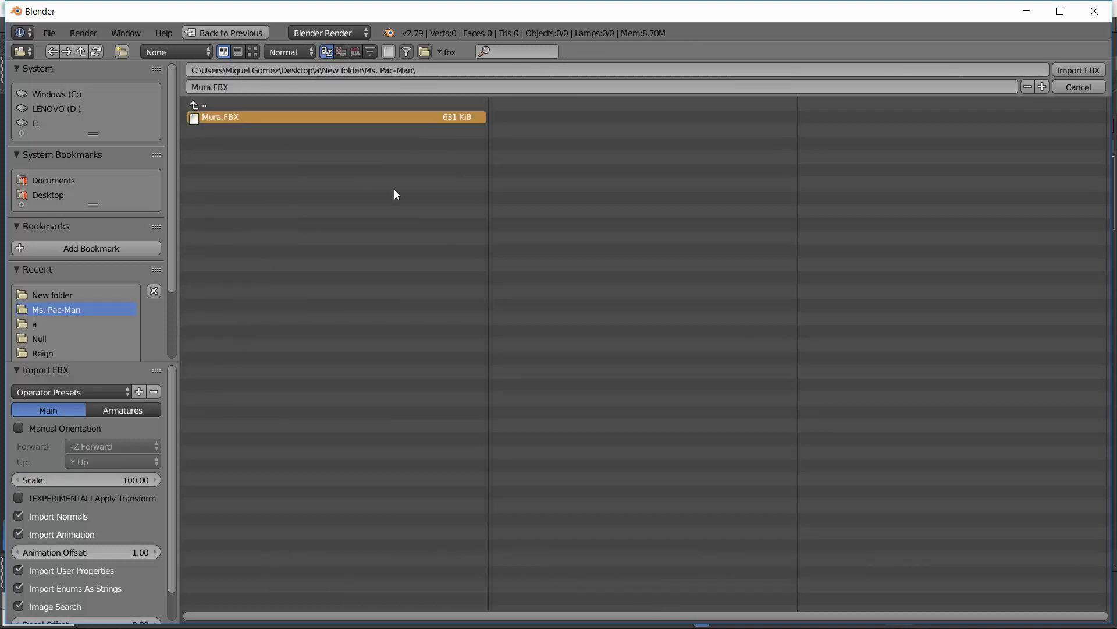
Set the imported Armature's X rotation to 0°
click(1065, 149)
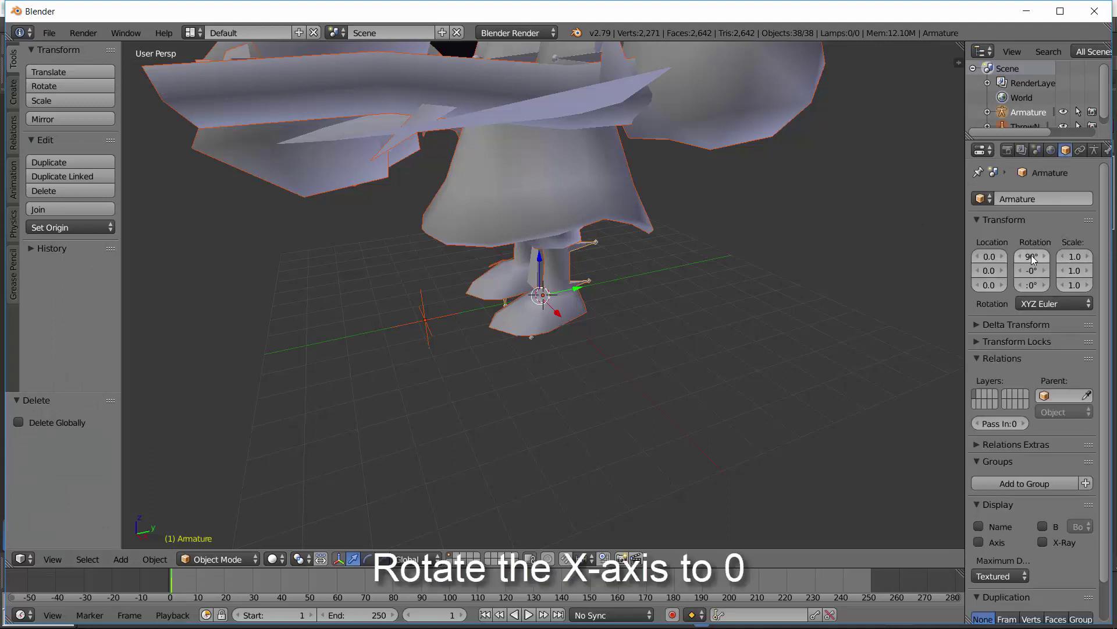
click(1030, 256)
key(Return)
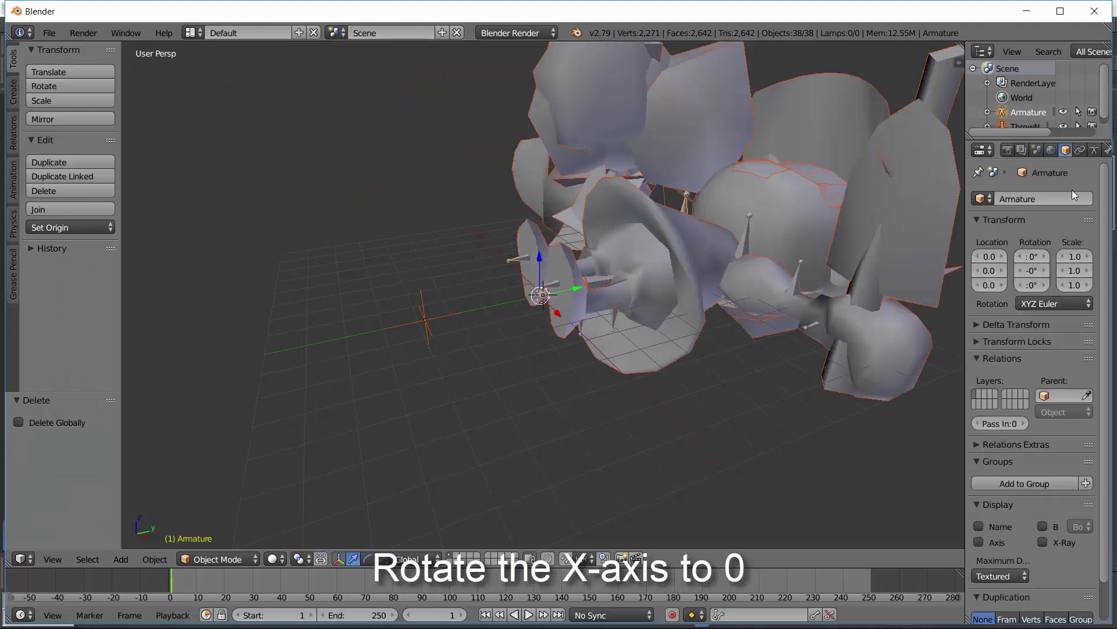
Widen the outliner and properties area, deselect all objects, and expand the Armature's hierarchy
drag(956, 184, 919, 183)
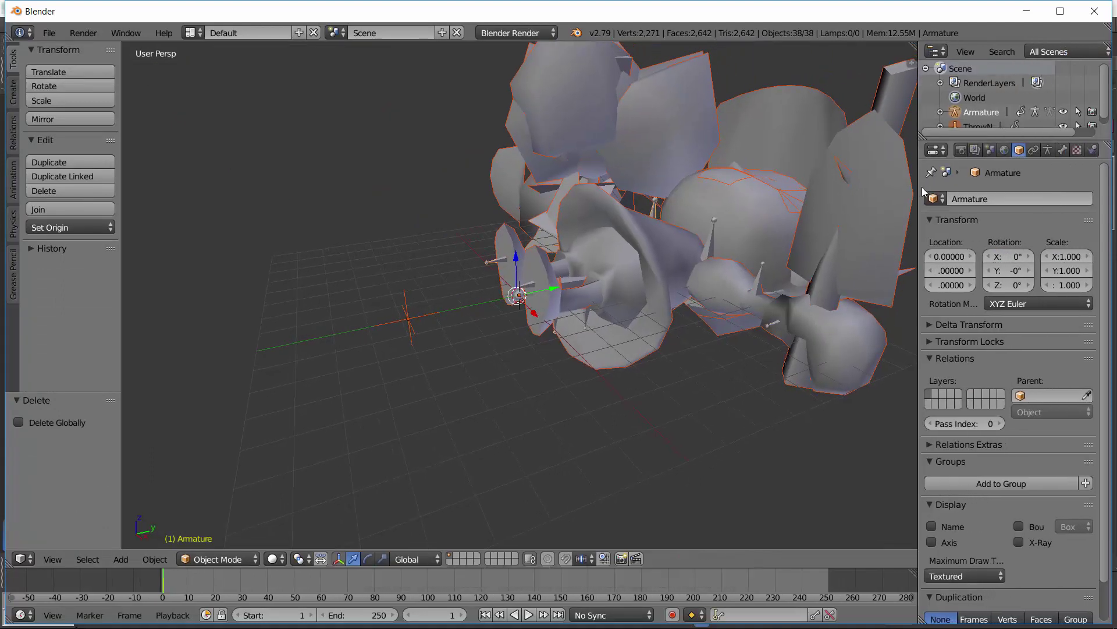
key(a)
click(940, 112)
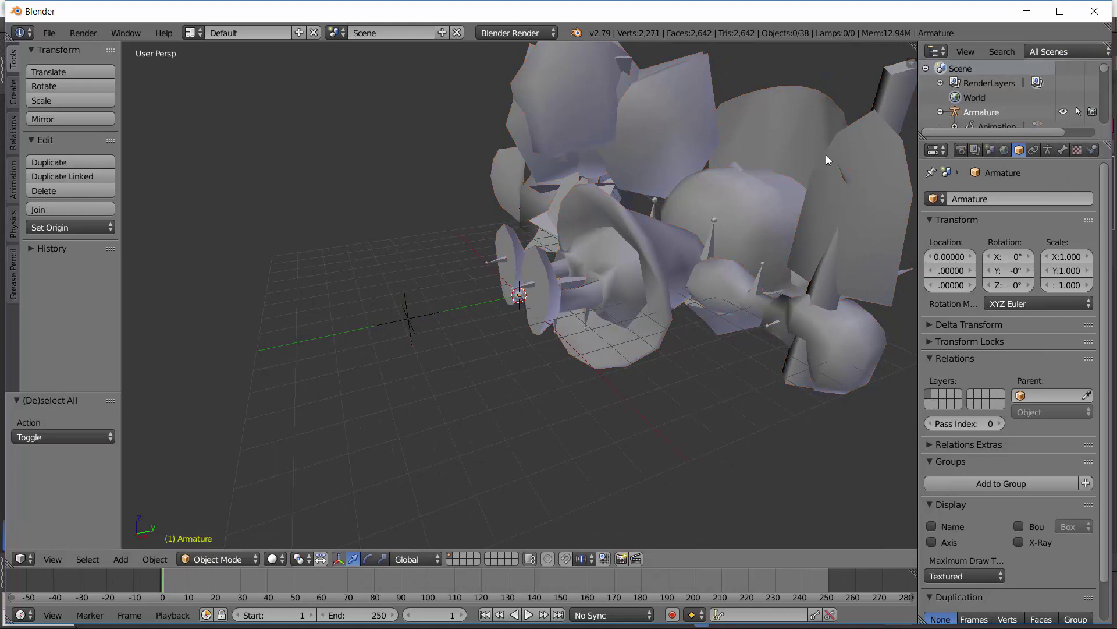
Add a new UV map to mesh 10:1 and another one to mesh 10:0
right_click(797, 129)
scroll(997, 105, down, 3)
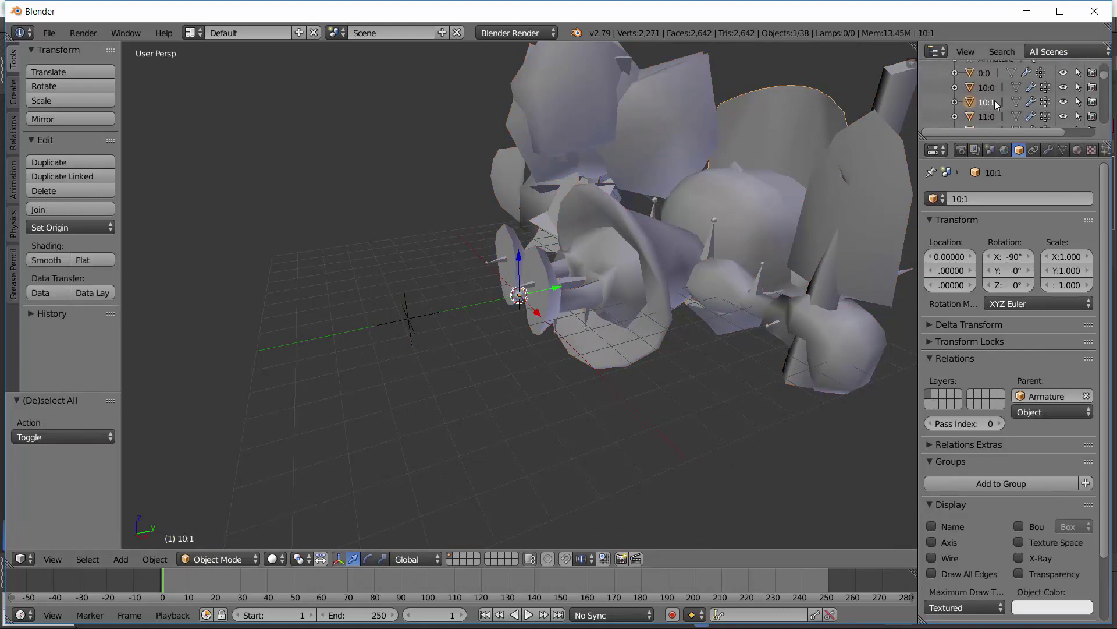
click(1063, 150)
click(1077, 150)
click(1063, 150)
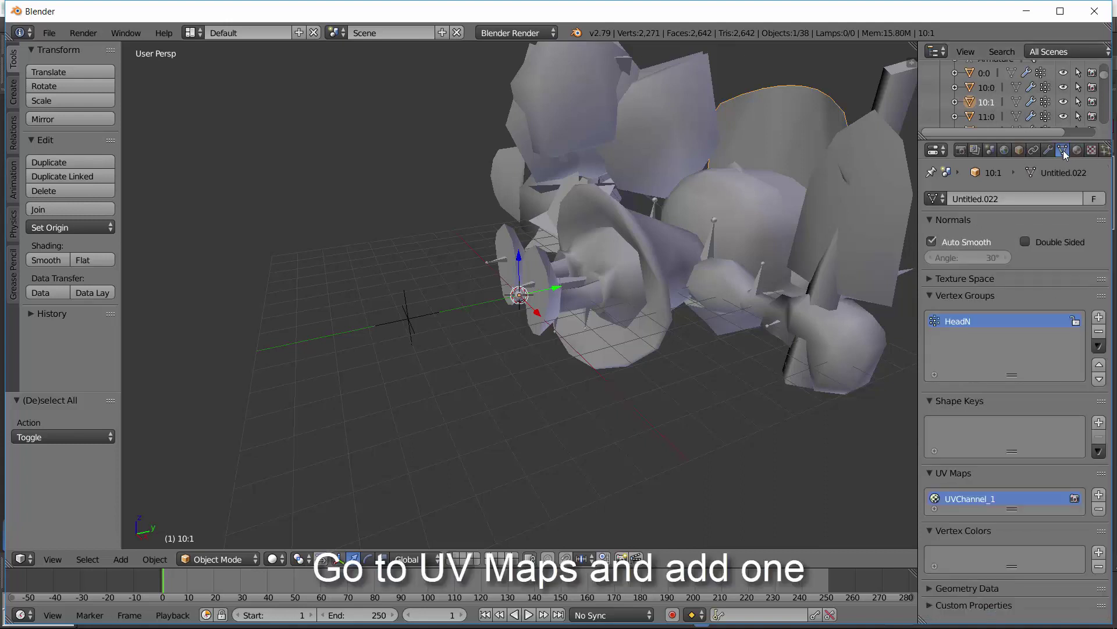
click(1098, 493)
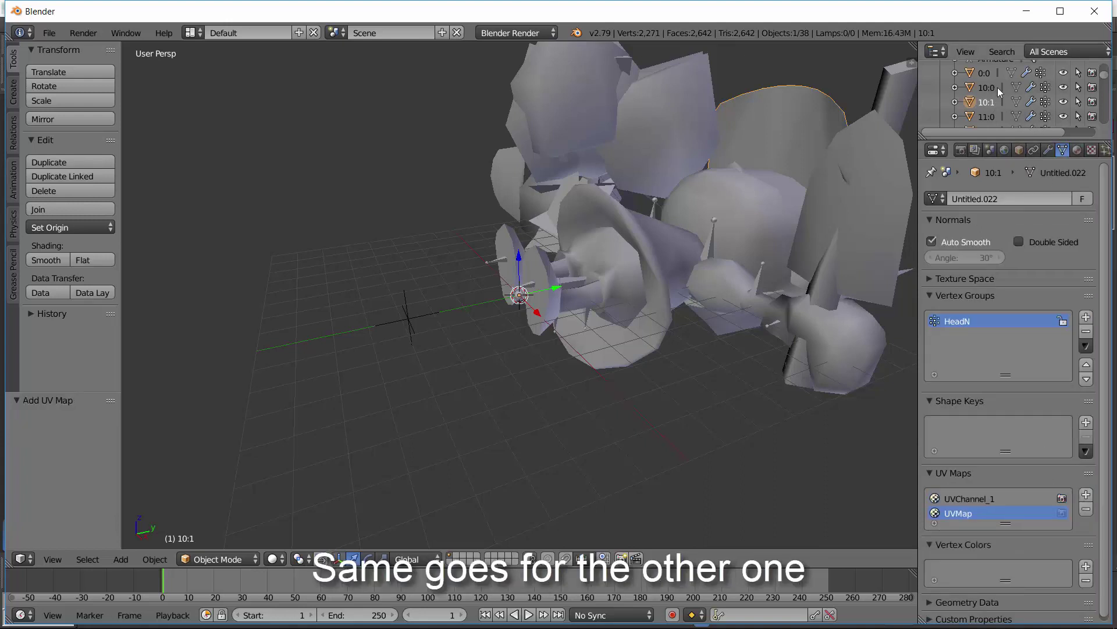
click(987, 87)
click(1098, 493)
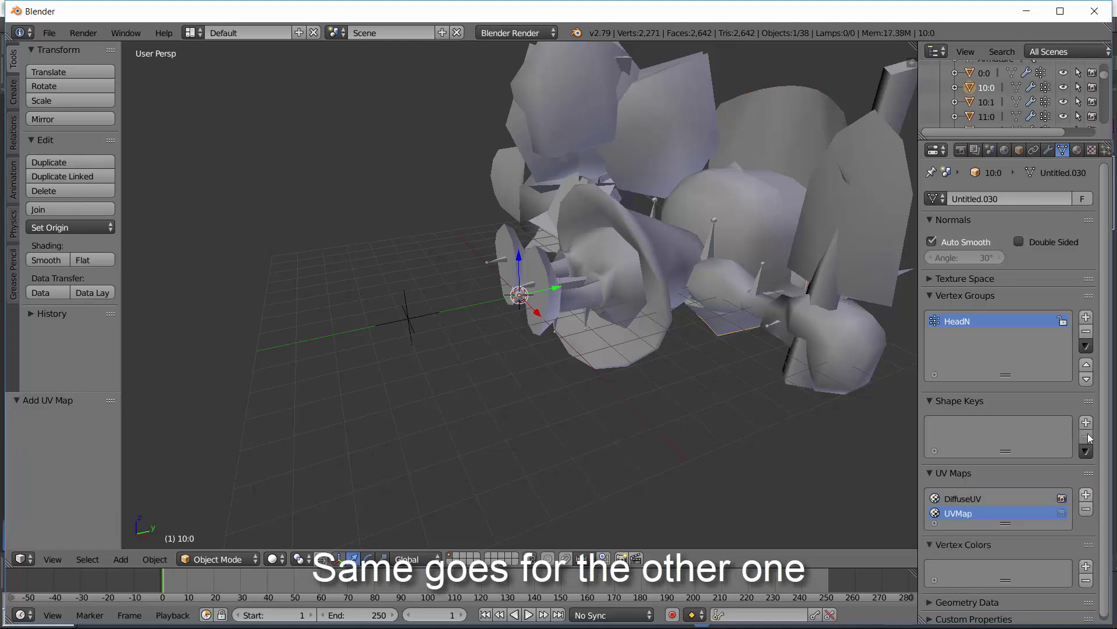
Remove the old DiffuseUV map from mesh 10:0 and the old UVChannel_1 map from mesh 10:1
click(973, 503)
click(1086, 511)
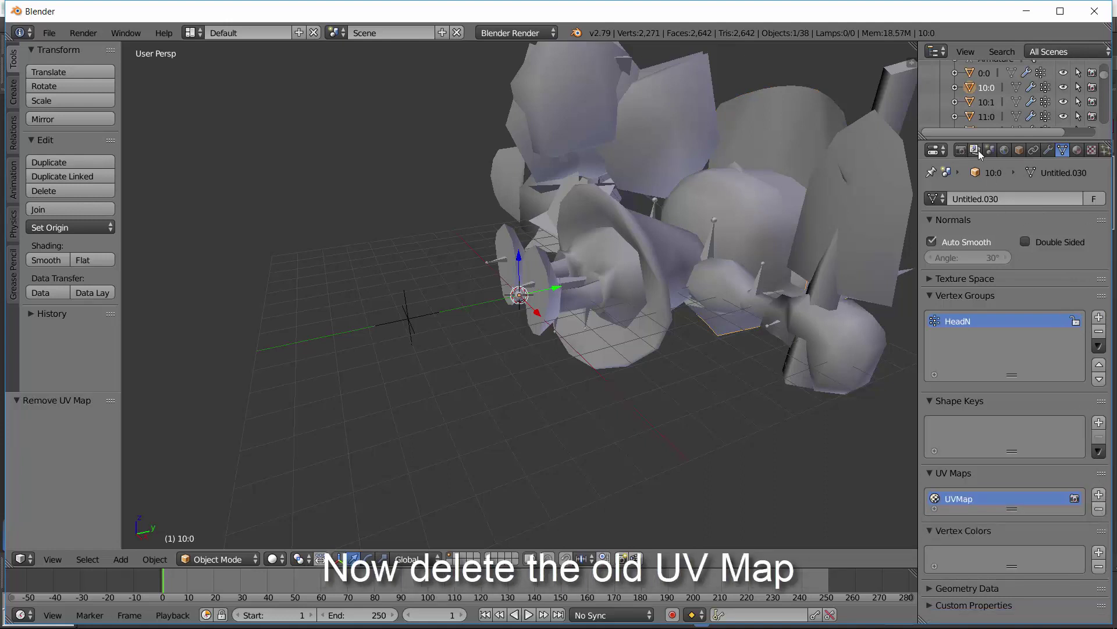
click(984, 102)
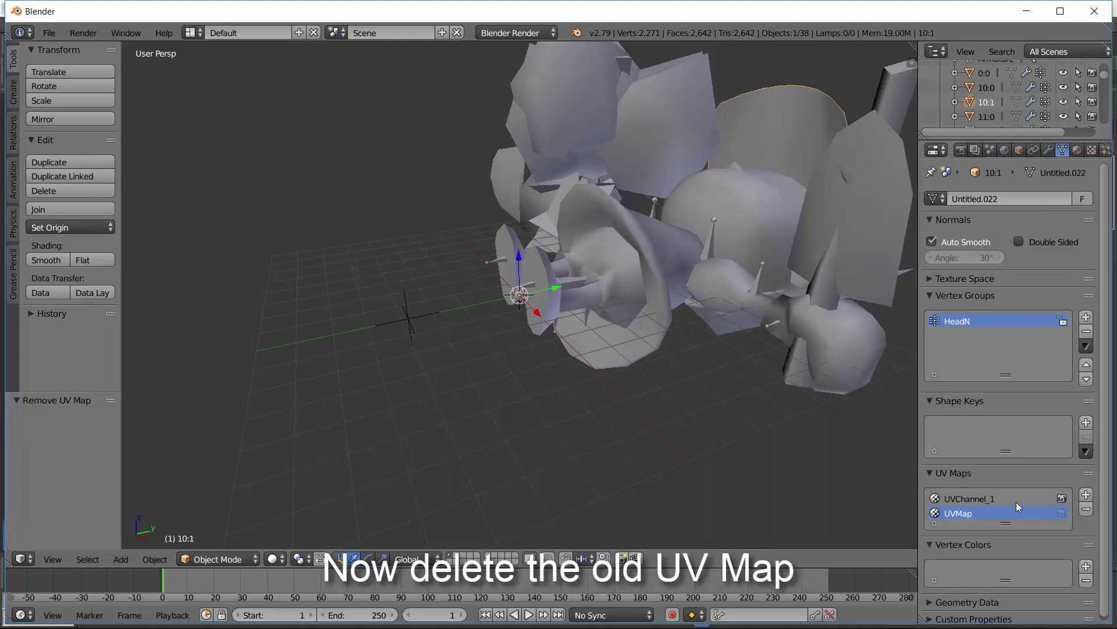
click(1086, 510)
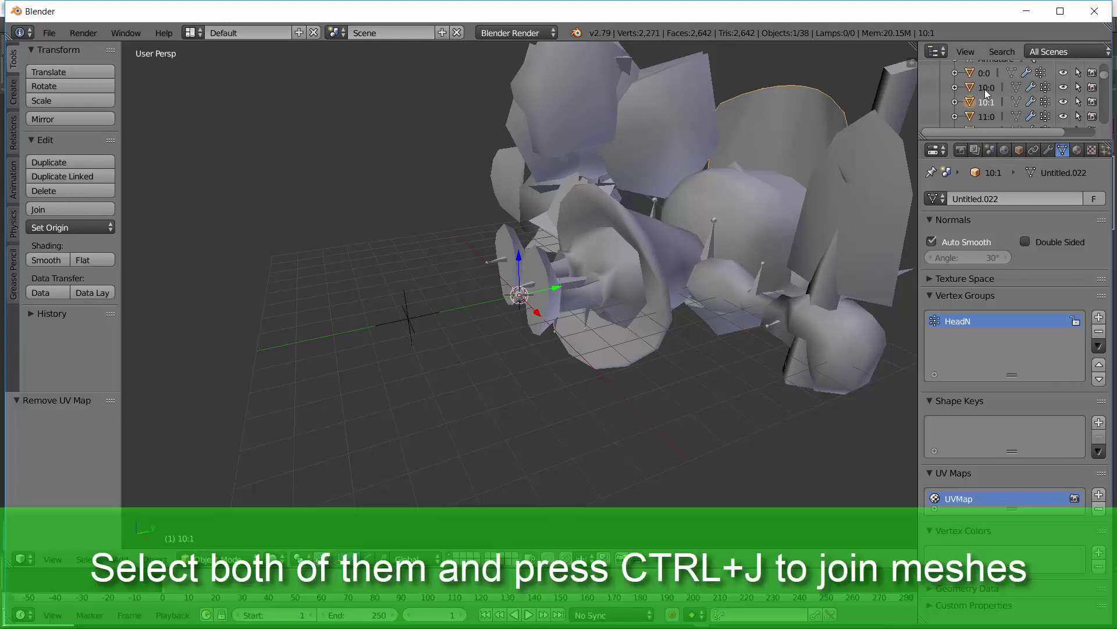
Join mesh 10:1 into 10:0, remove Material #67 from the joined mesh, and deselect everything
ctrl+click(986, 86)
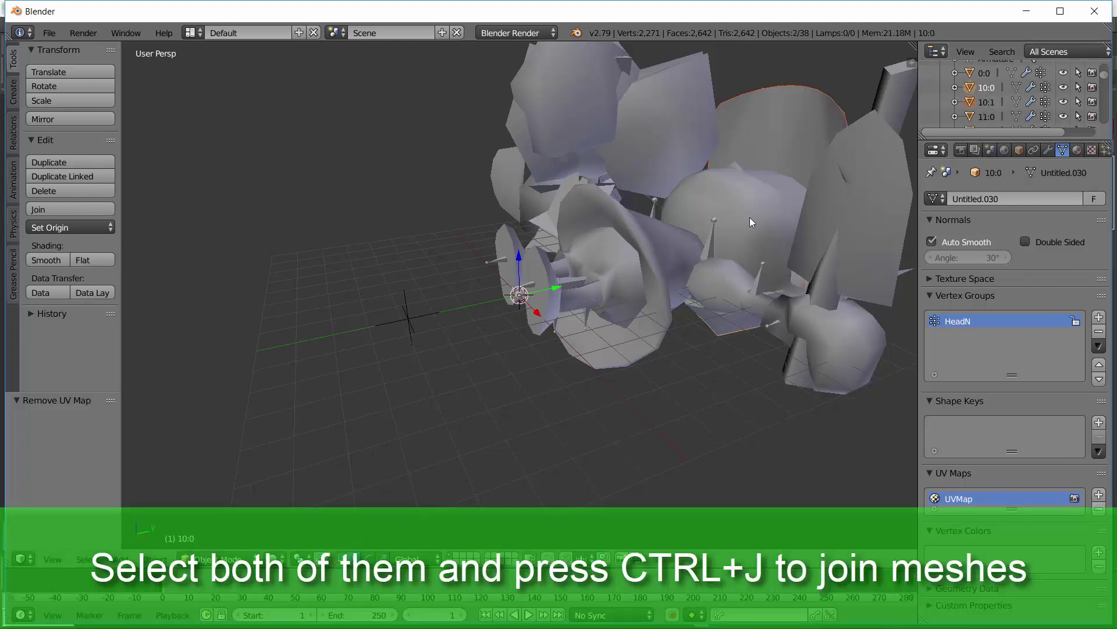
key(ctrl+j)
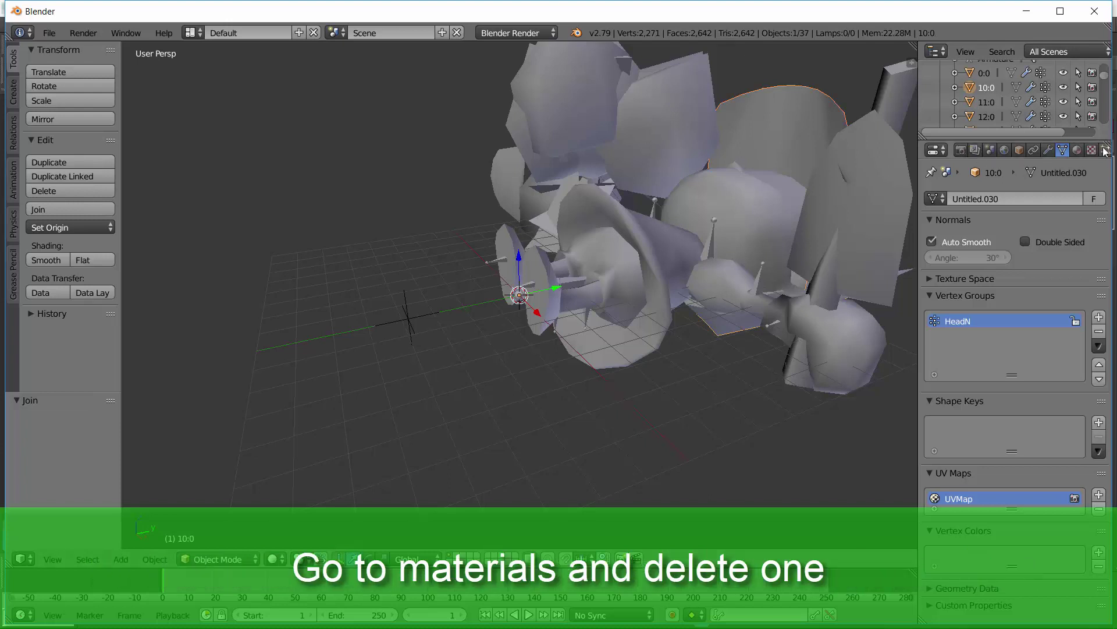
click(1078, 151)
click(1000, 216)
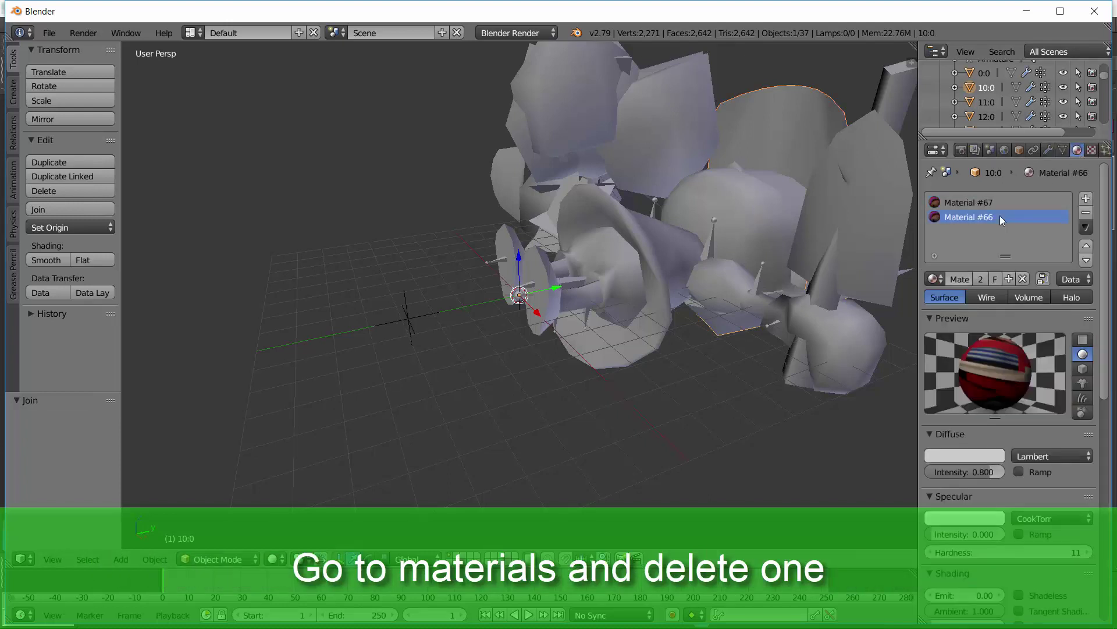
click(999, 201)
click(1086, 212)
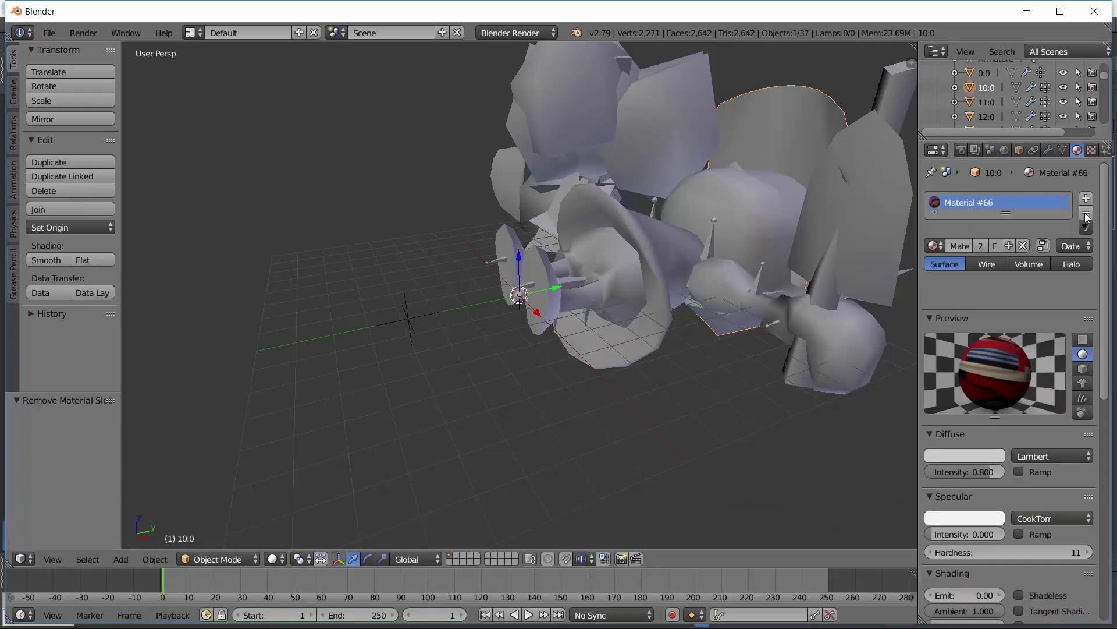
key(a)
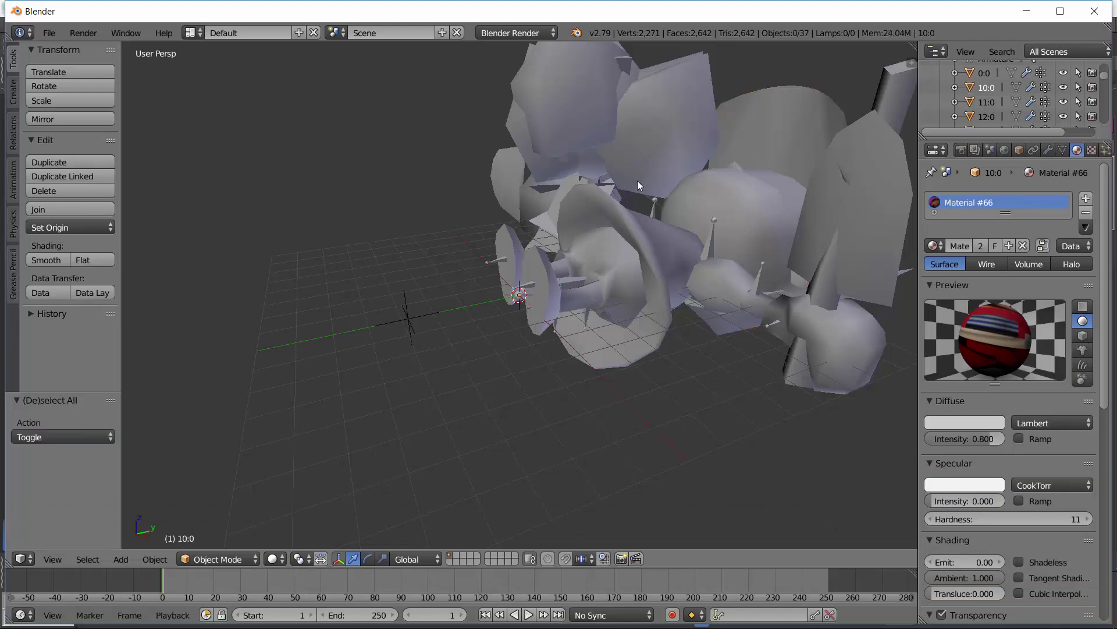
Set the Source Engine export format to SMD and its export path to the desktop's a\New folder\Ms. Pac-Man folder
click(990, 150)
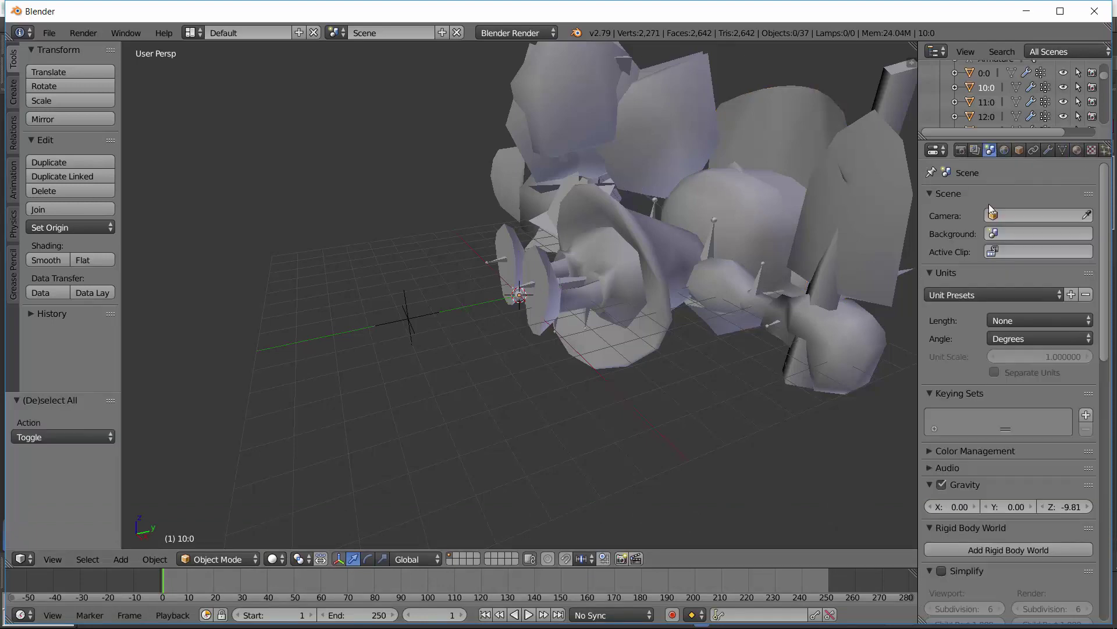
scroll(992, 209, down, 15)
click(1011, 366)
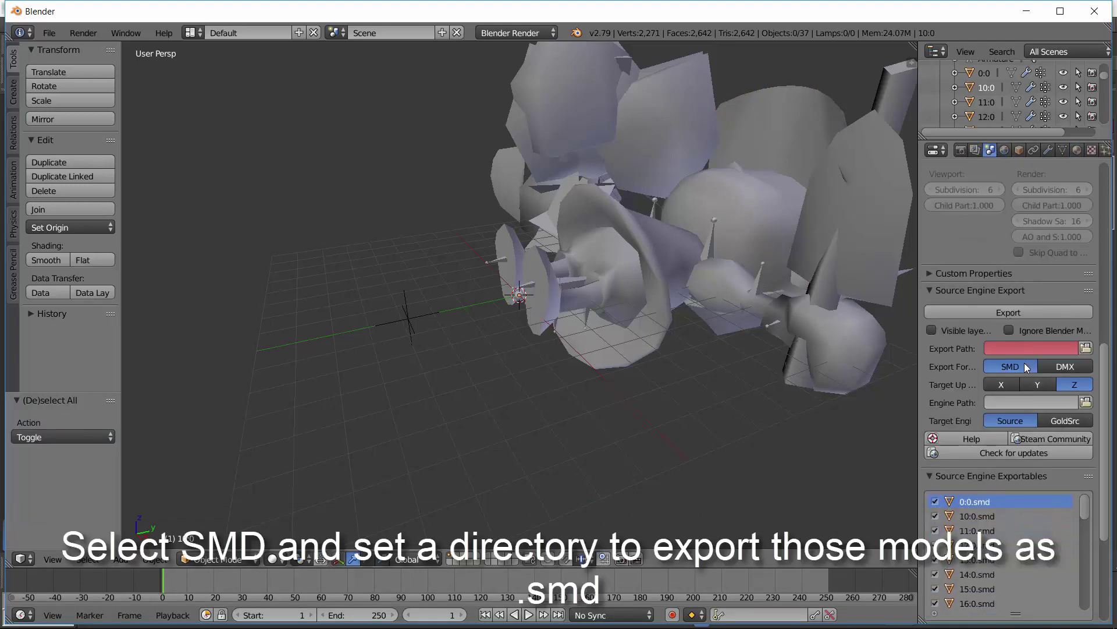
click(1086, 348)
click(459, 71)
text(C:\Users\Miguel Gomez\Desktop\a\New folder\Ms. Pac-Man)
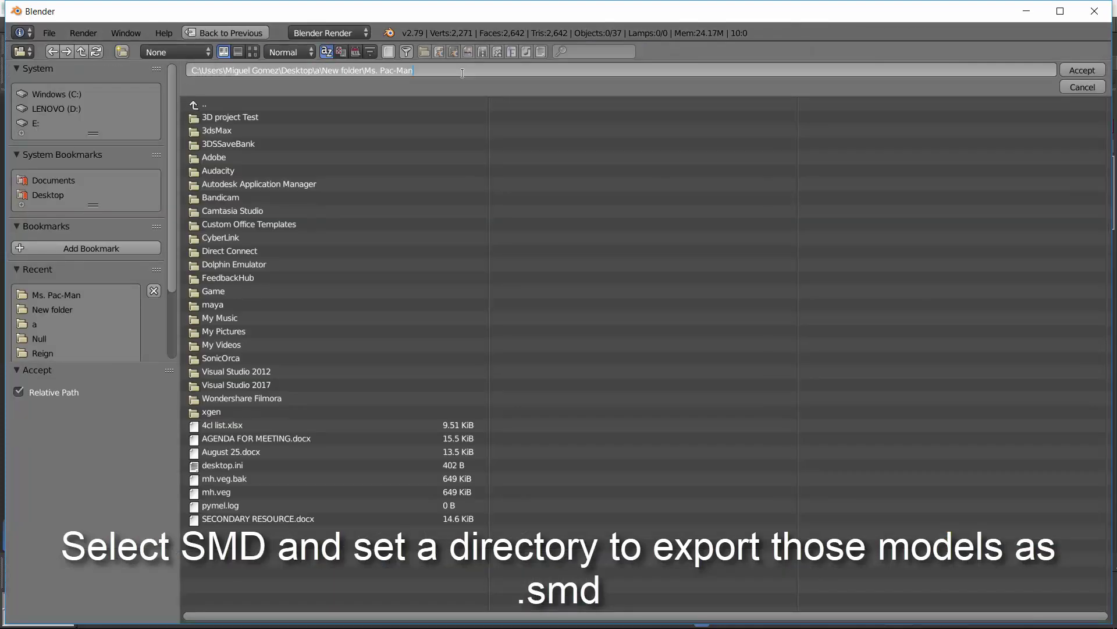
key(Return)
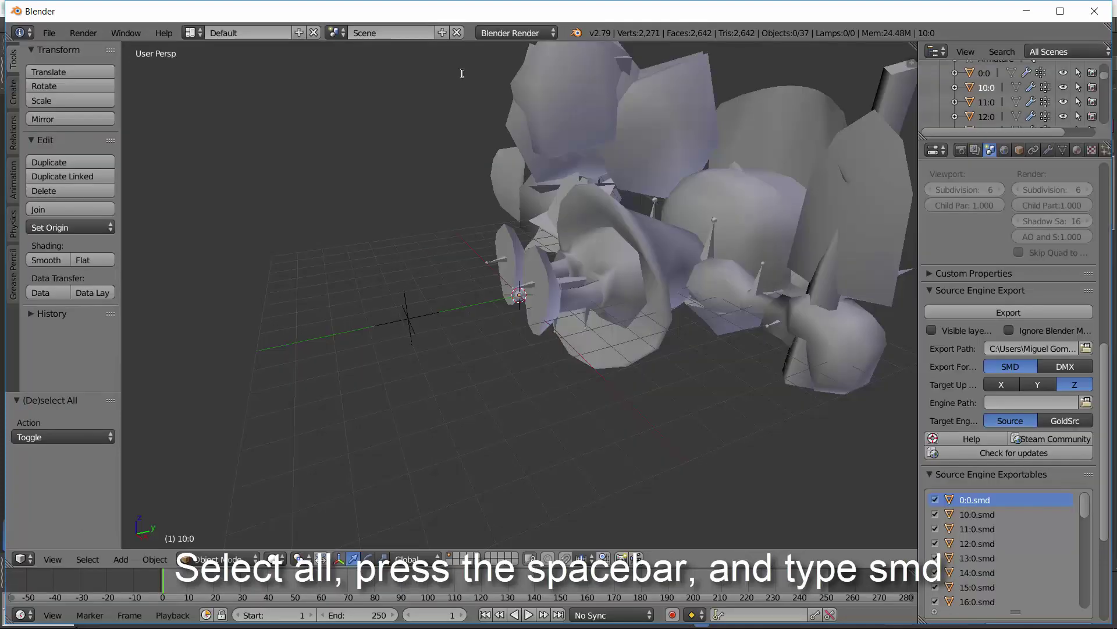
Select all objects in the scene and export the selected objects as SMD files
key(space)
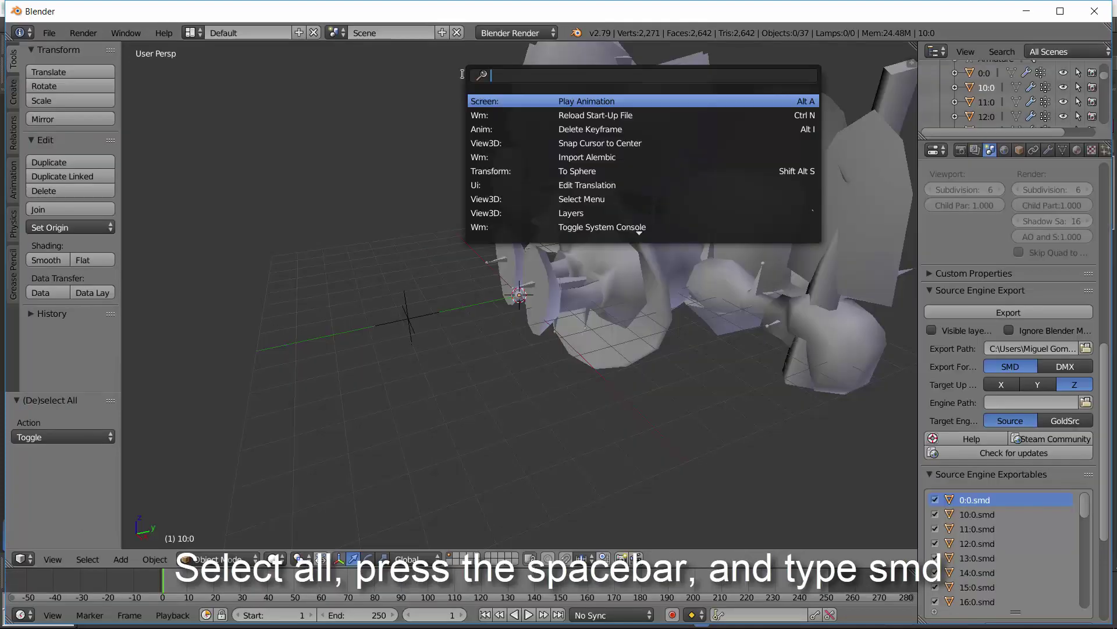
key(Escape)
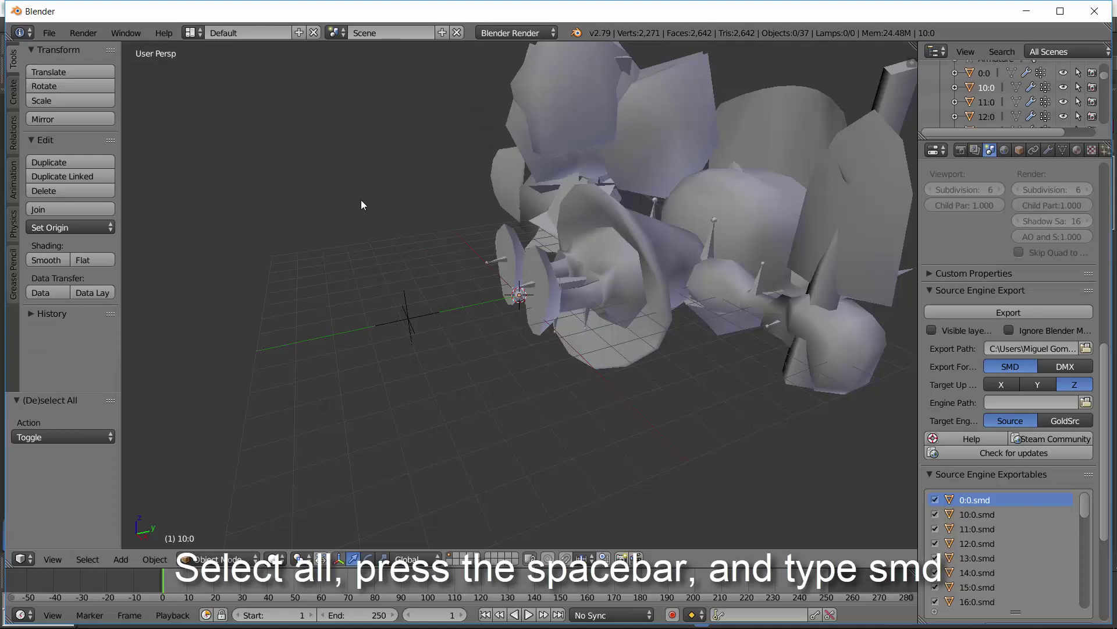
key(a)
key(space)
text(smd)
key(Return)
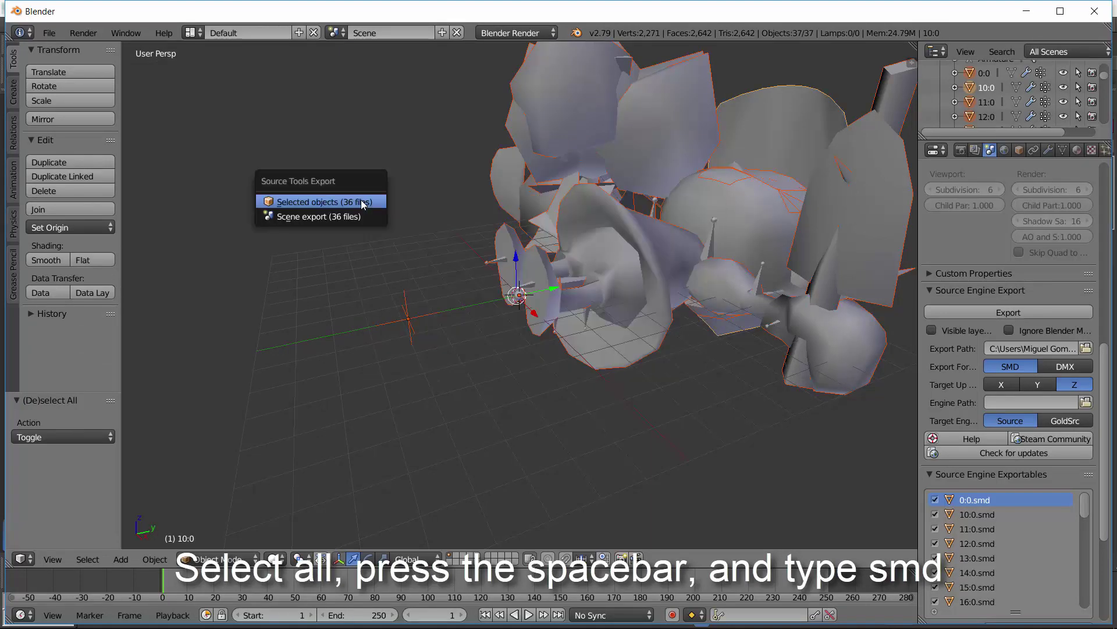
key(Return)
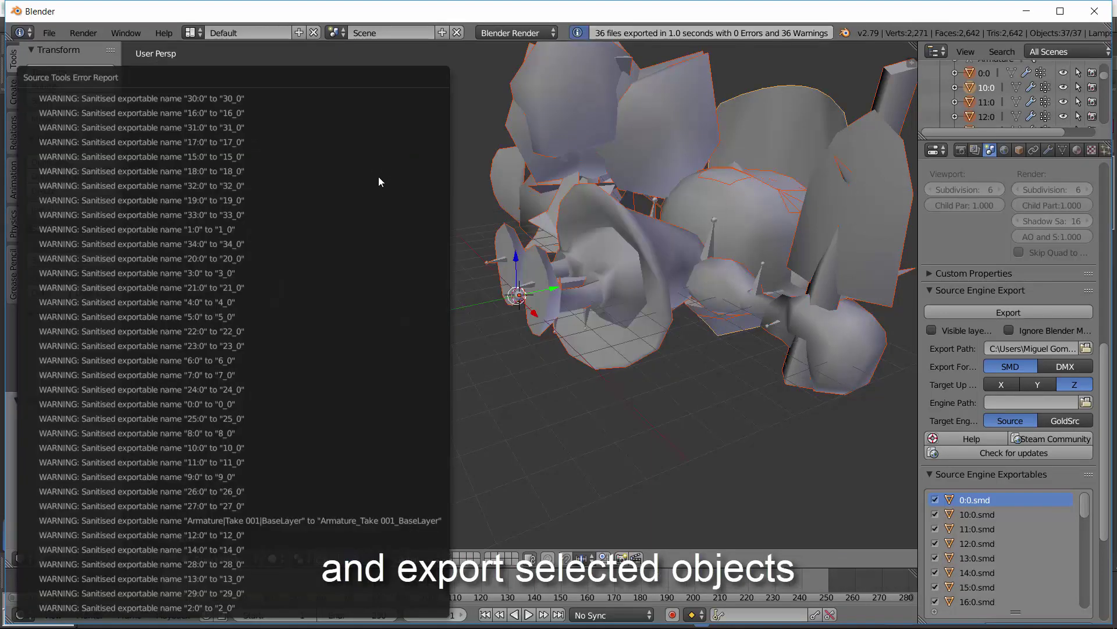
Switch to the Ms. Pac-Man folder in File Explorer and rename the null CSV file as dump
key(alt+Tab)
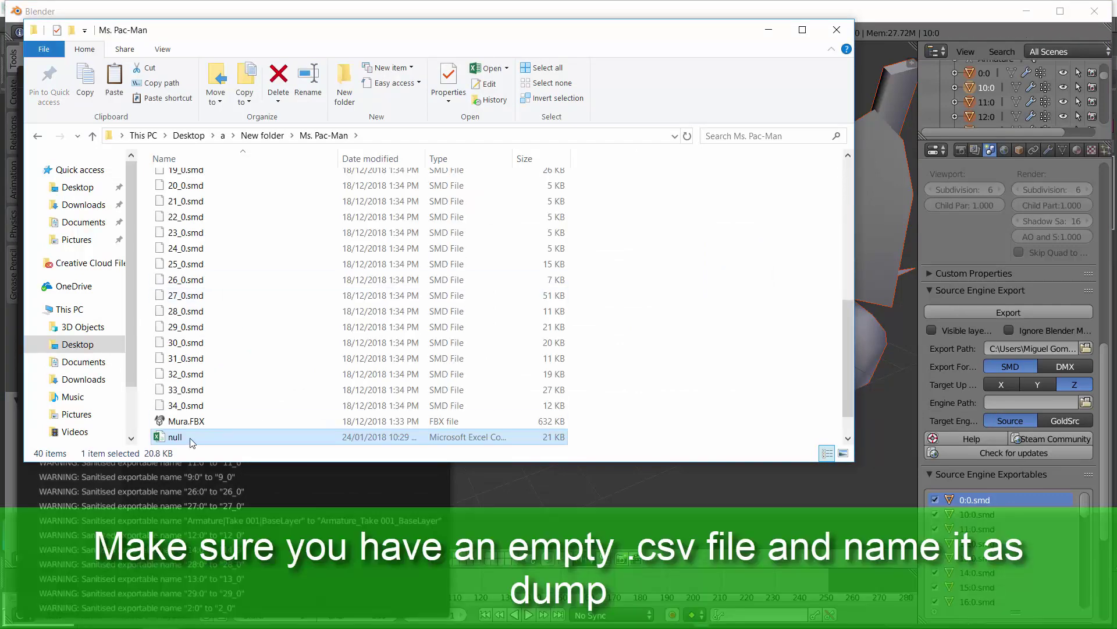
click(191, 440)
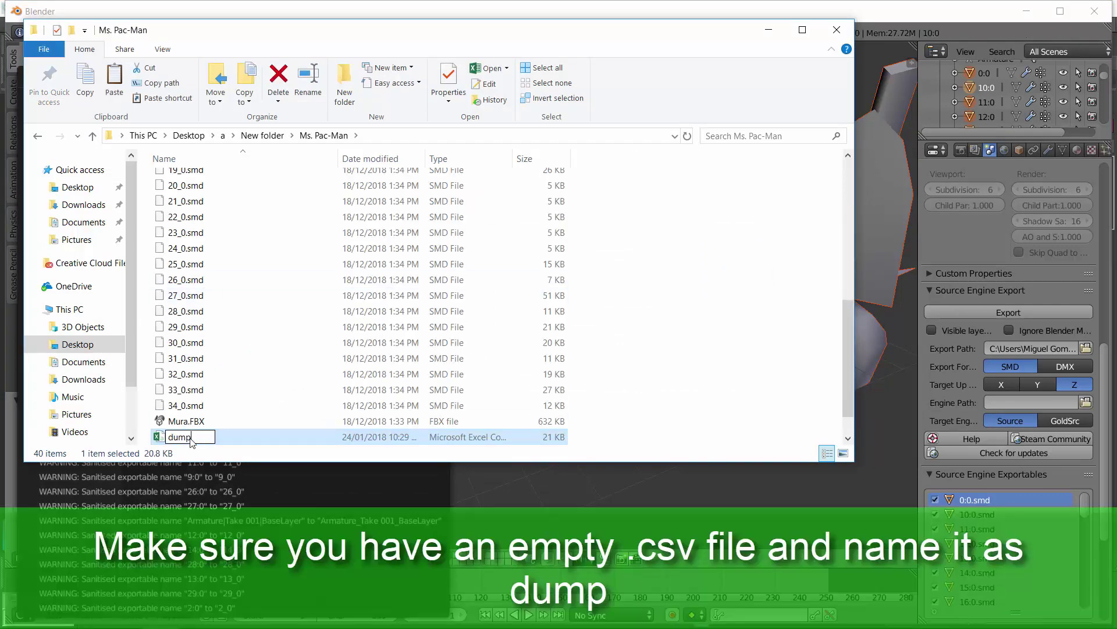
key(Return)
Run the smd_converter Python script in the Ms. Pac-Man folder
scroll(247, 362, up, 7)
scroll(264, 309, down, 8)
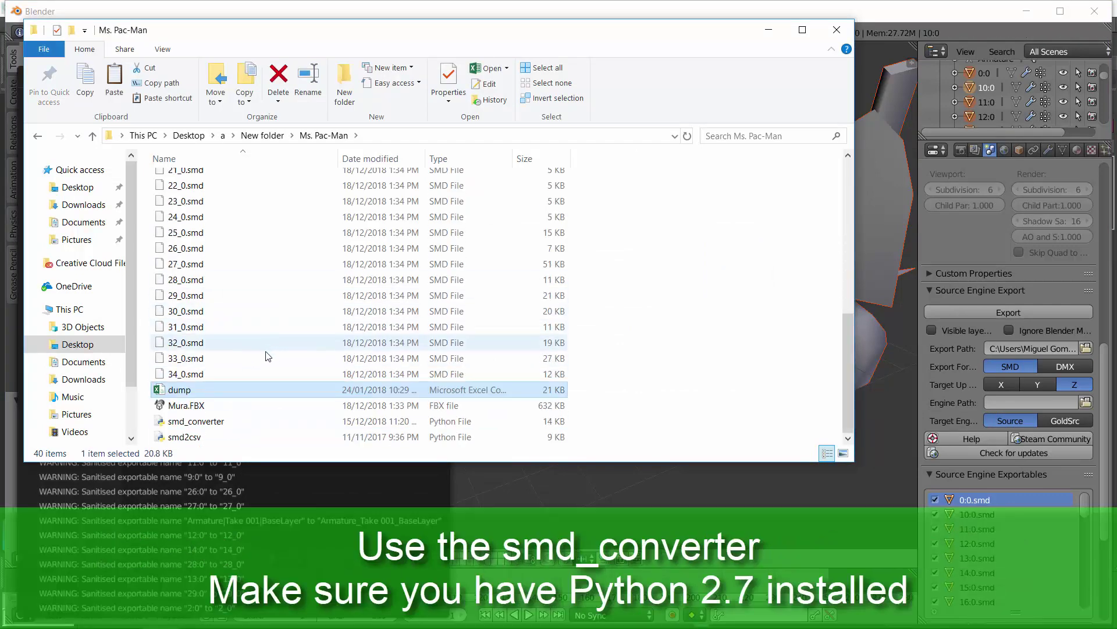
double_click(225, 427)
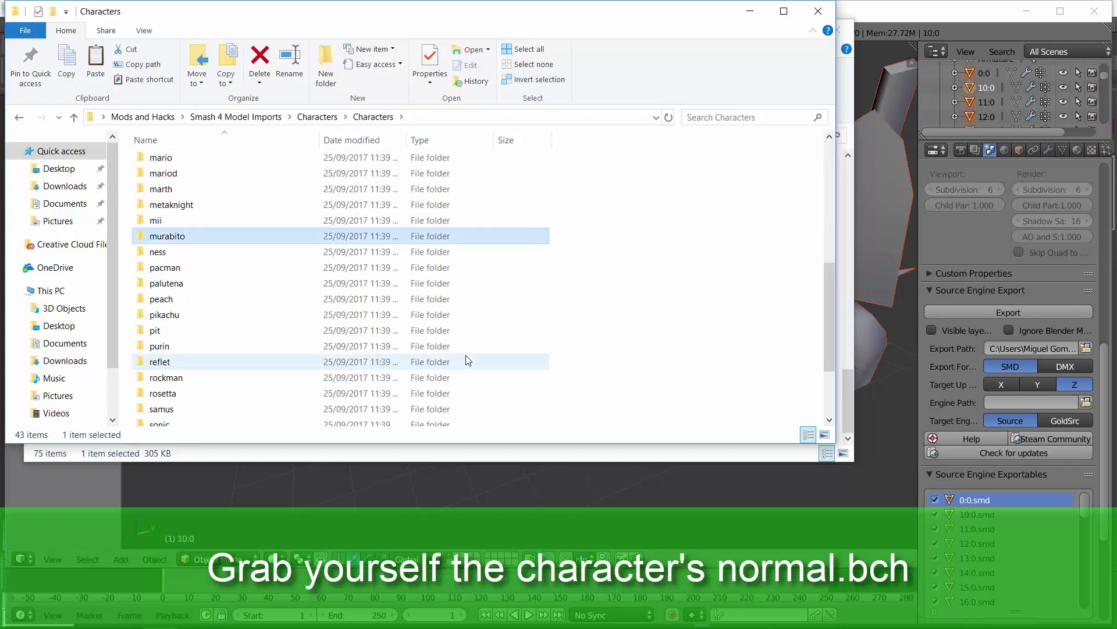
Copy normal.bch from the murabito character's body\c01 folder into the 3DS Bone\Murabito\Female folder
key(Return)
key(Return)
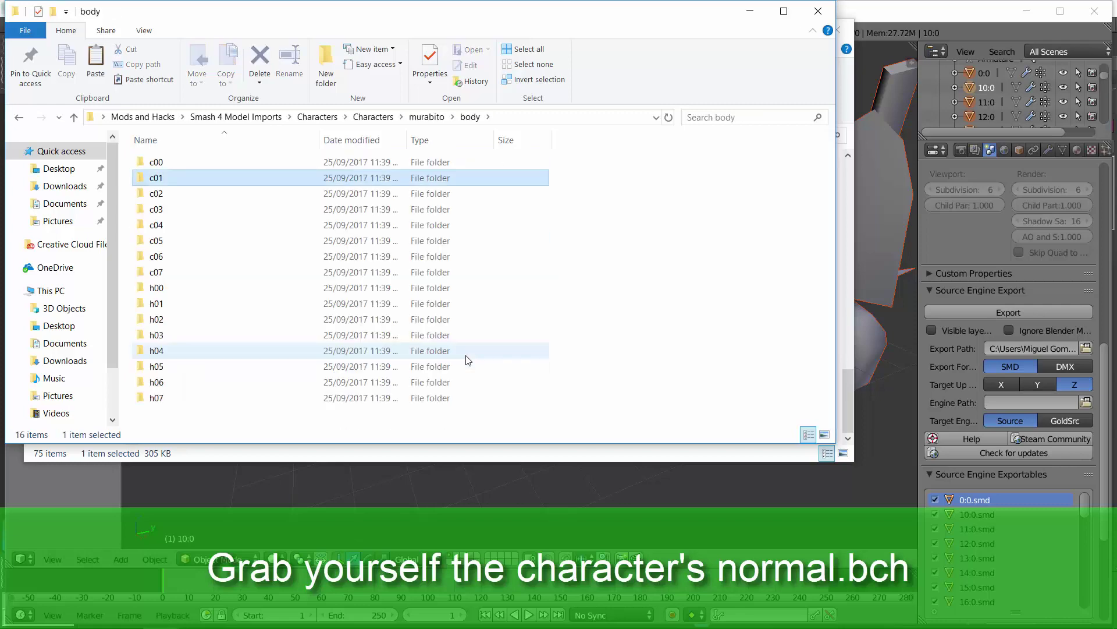
key(Return)
key(n)
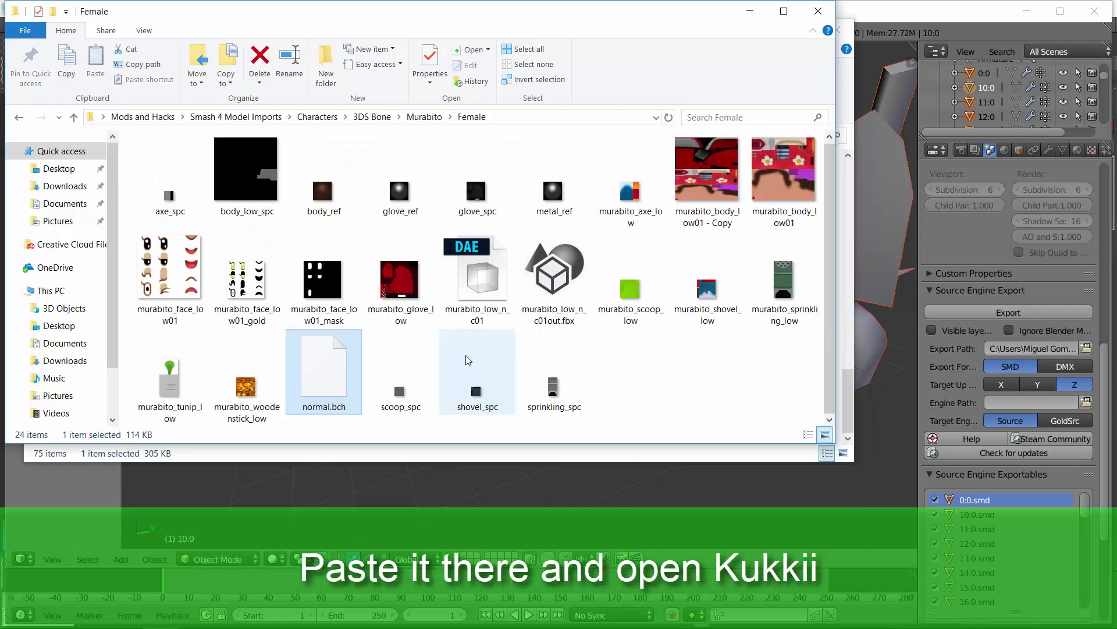
Find and open Kukkii, and load normal.bch from the Female folder into it
key(alt+Tab)
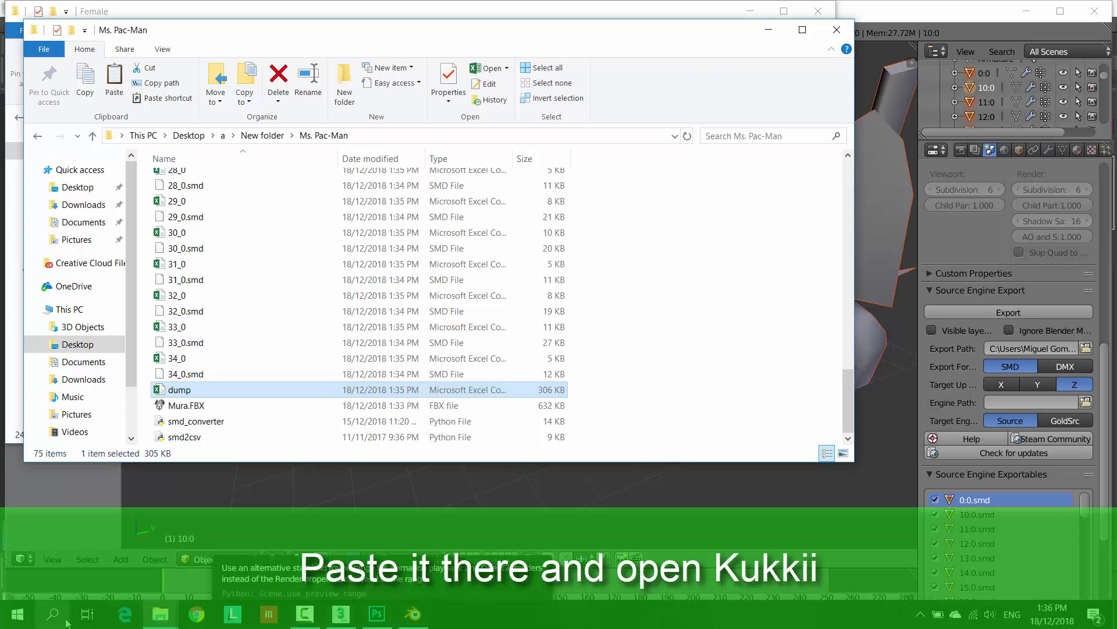
click(66, 621)
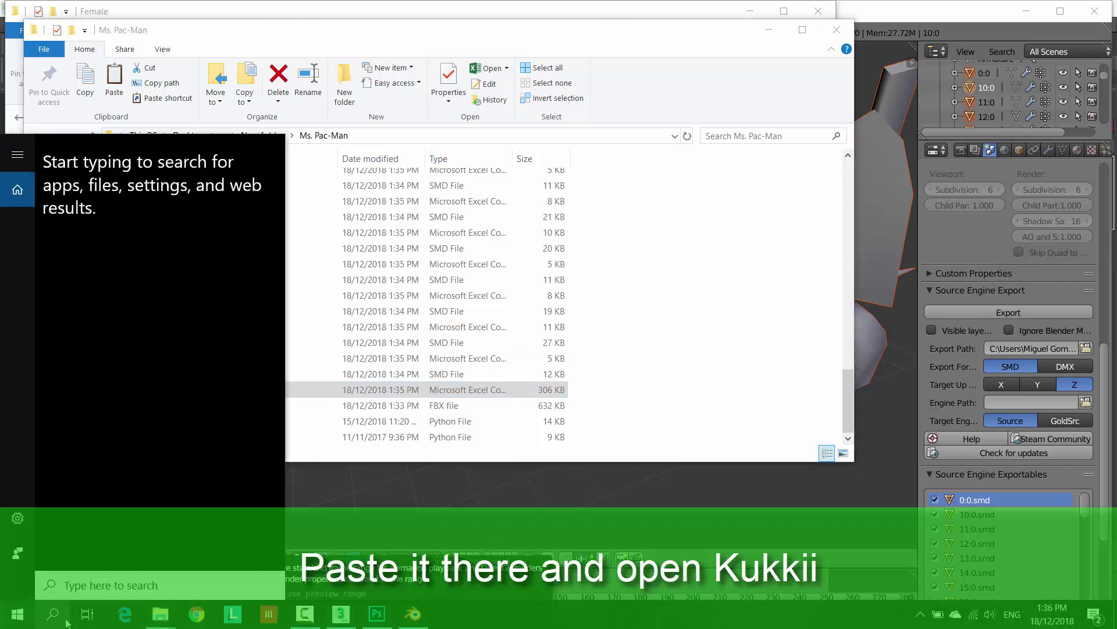
text(kukki)
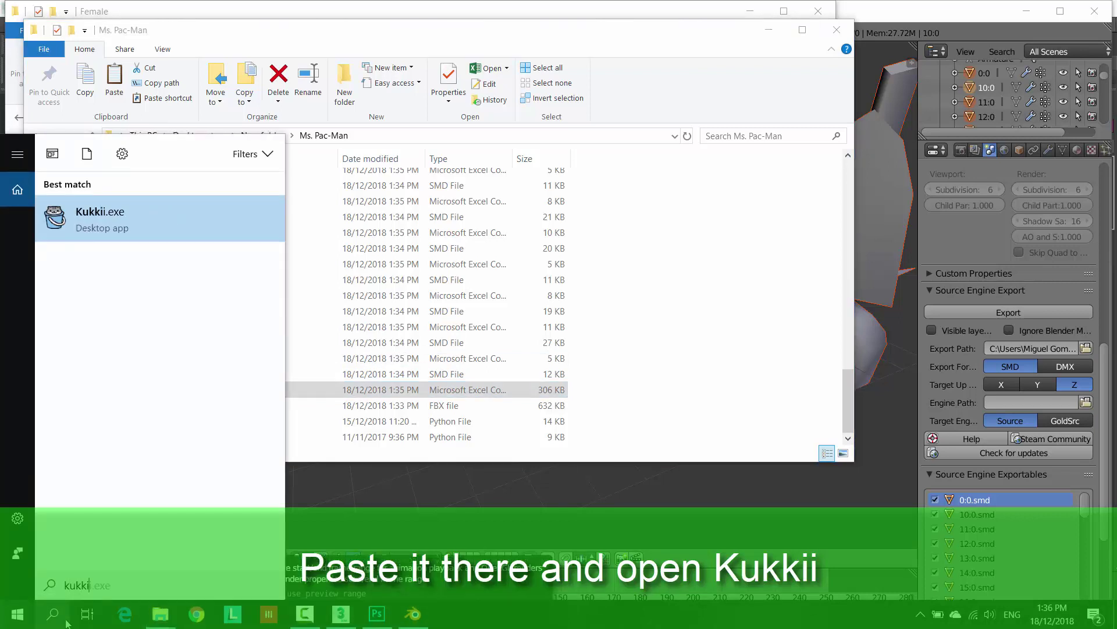
key(Escape)
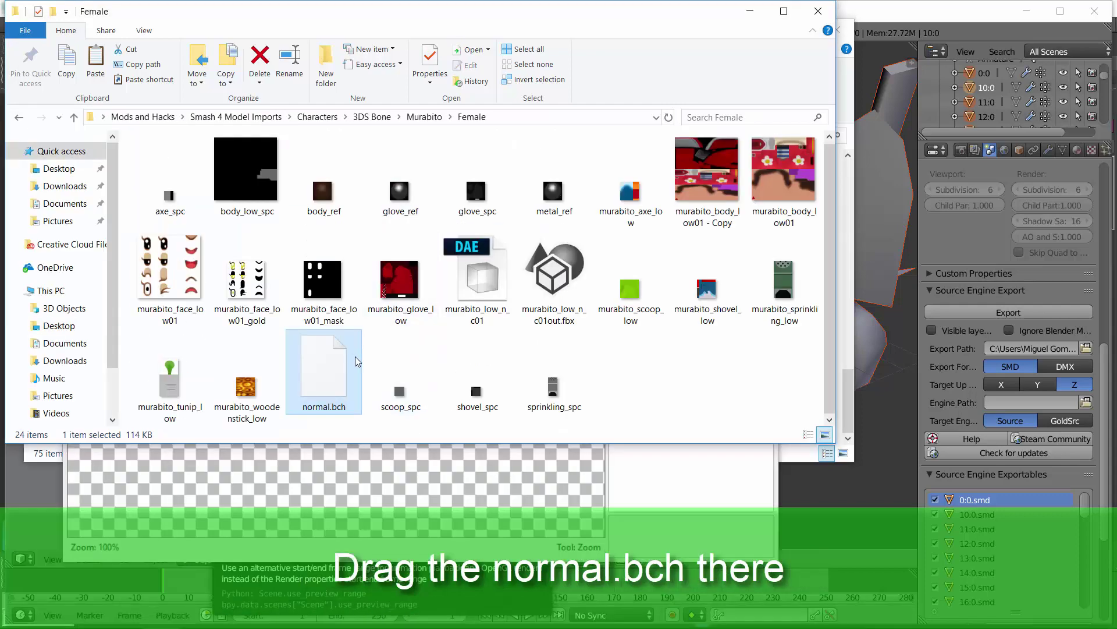
drag(324, 370, 374, 386)
Select body texture 16 in Kukkii and replace it with the "murabito_body_low01 - Copy" image from the Female folder
click(693, 198)
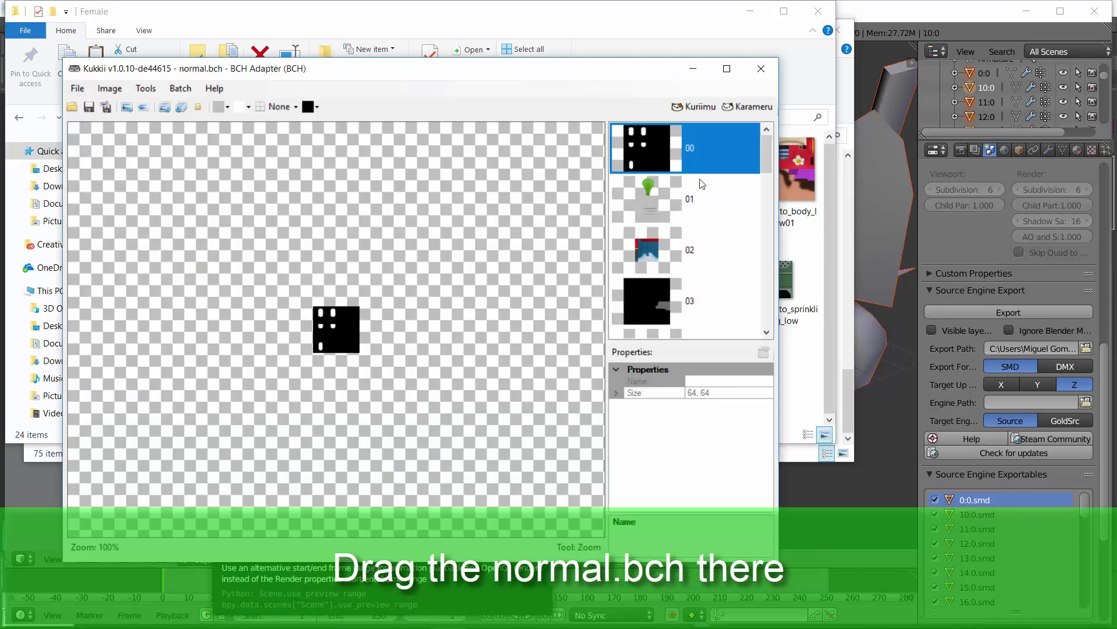
click(683, 251)
scroll(683, 251, down, 5)
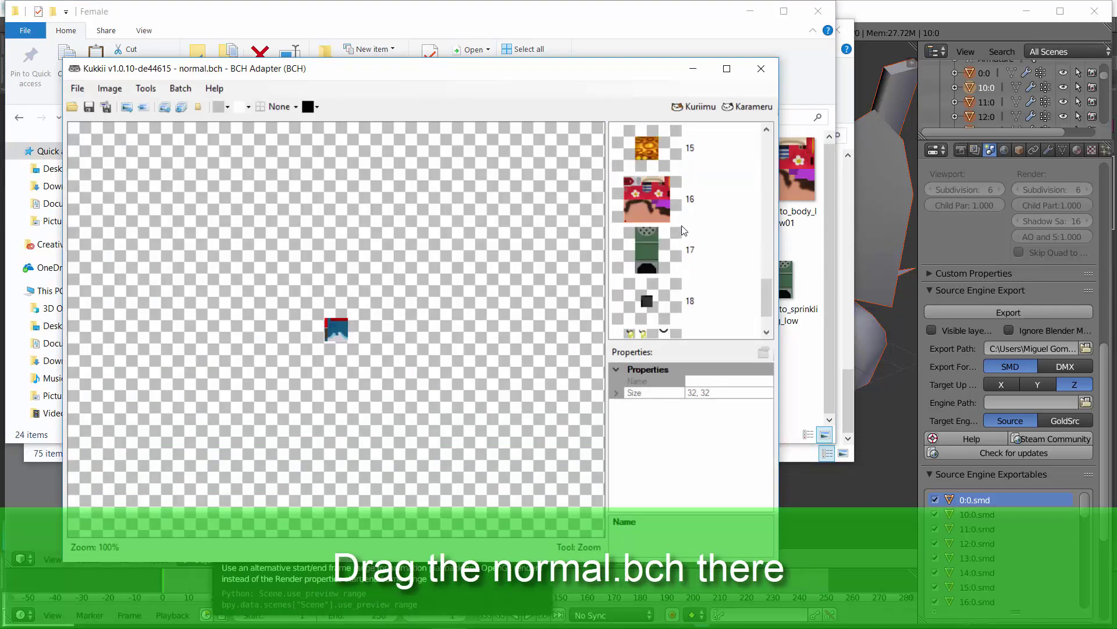
click(683, 226)
click(827, 247)
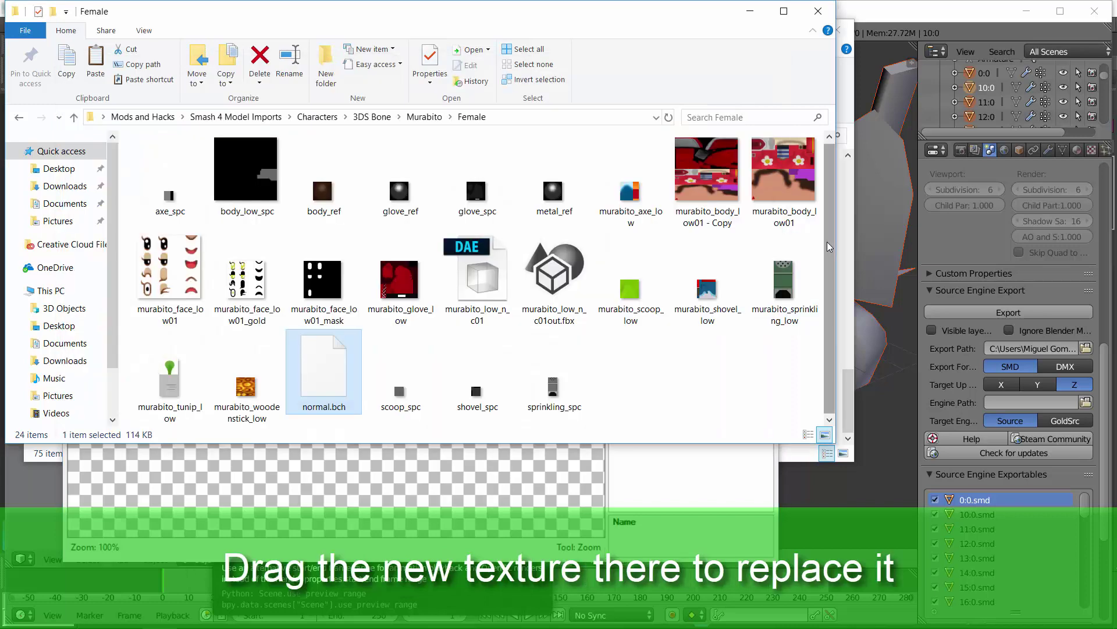
drag(711, 178, 593, 254)
key(alt+Tab)
drag(455, 318, 412, 333)
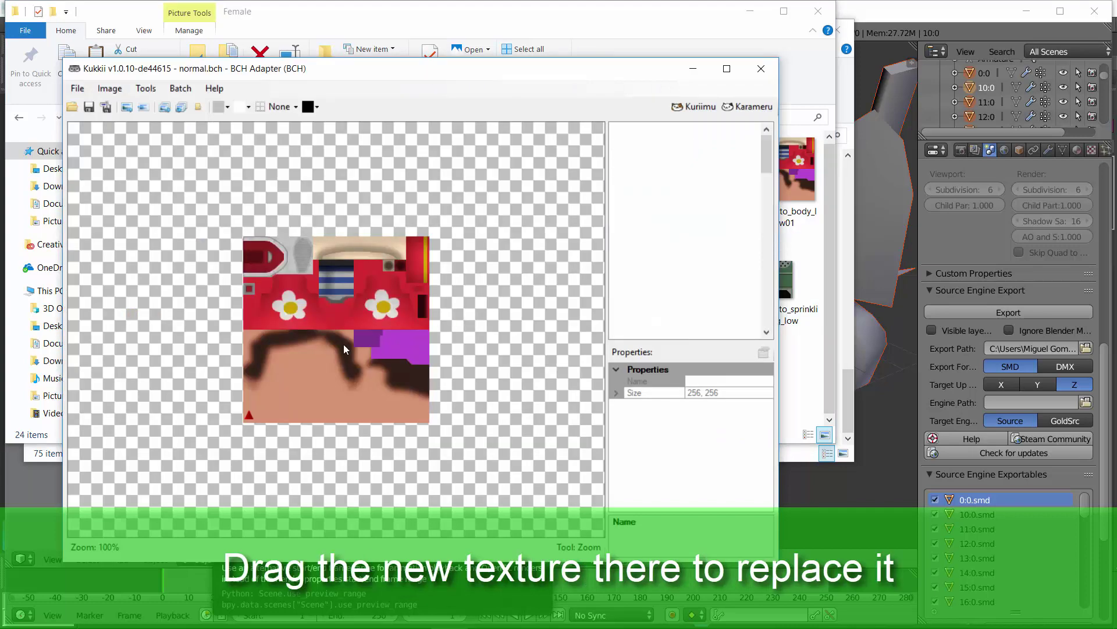
key(Return)
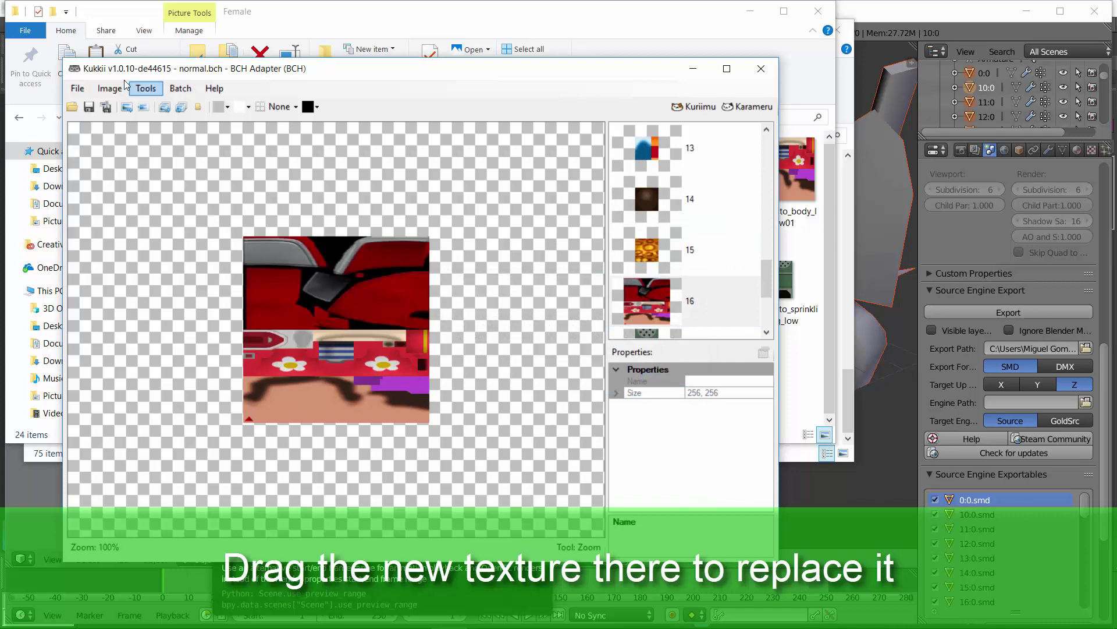
Save the edited texture file as normal.bch in the Characters\bigermbn folder with the model import scripts
click(77, 88)
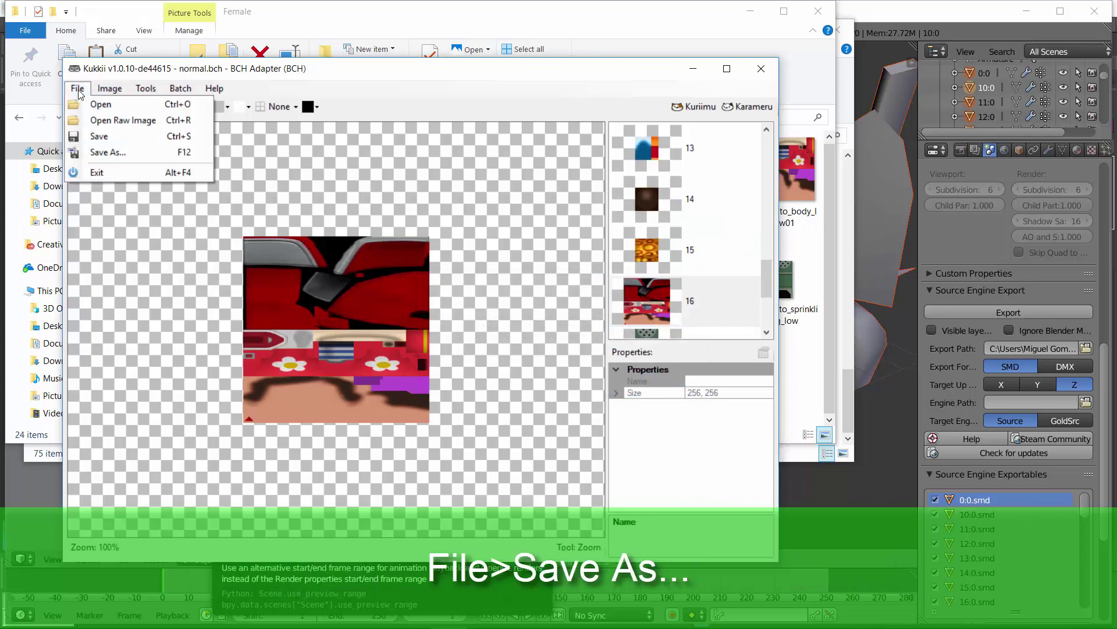
click(132, 152)
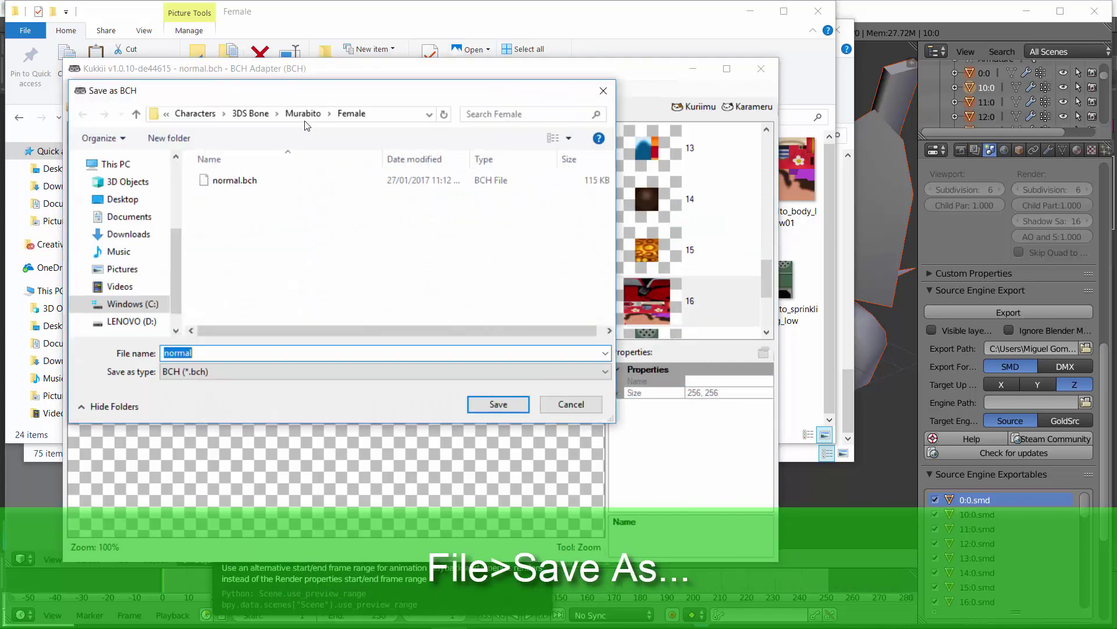
click(197, 116)
double_click(239, 210)
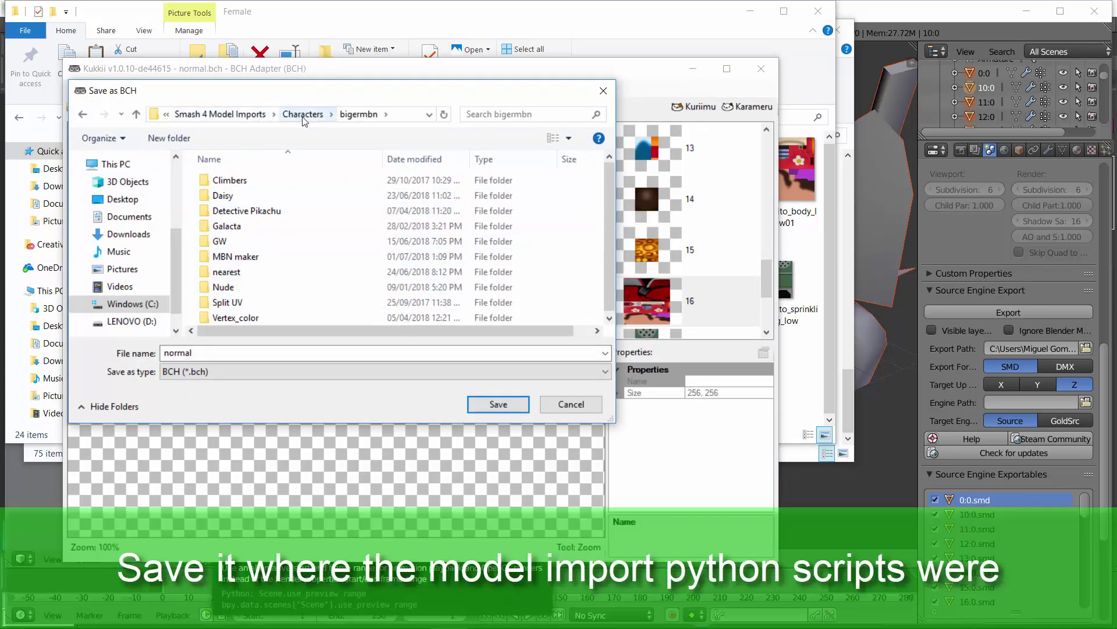
click(497, 404)
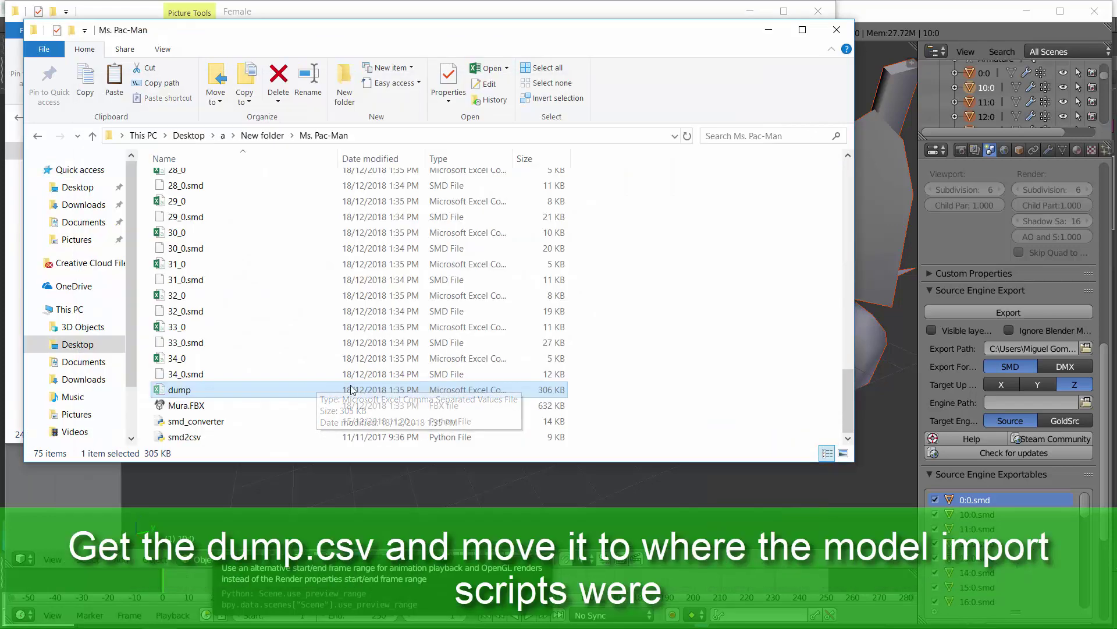
Move the dump CSV file from the Ms. Pac-Man folder into the Characters\bigermbn folder
key(alt+Tab)
key(BackSpace)
key(BackSpace)
key(BackSpace)
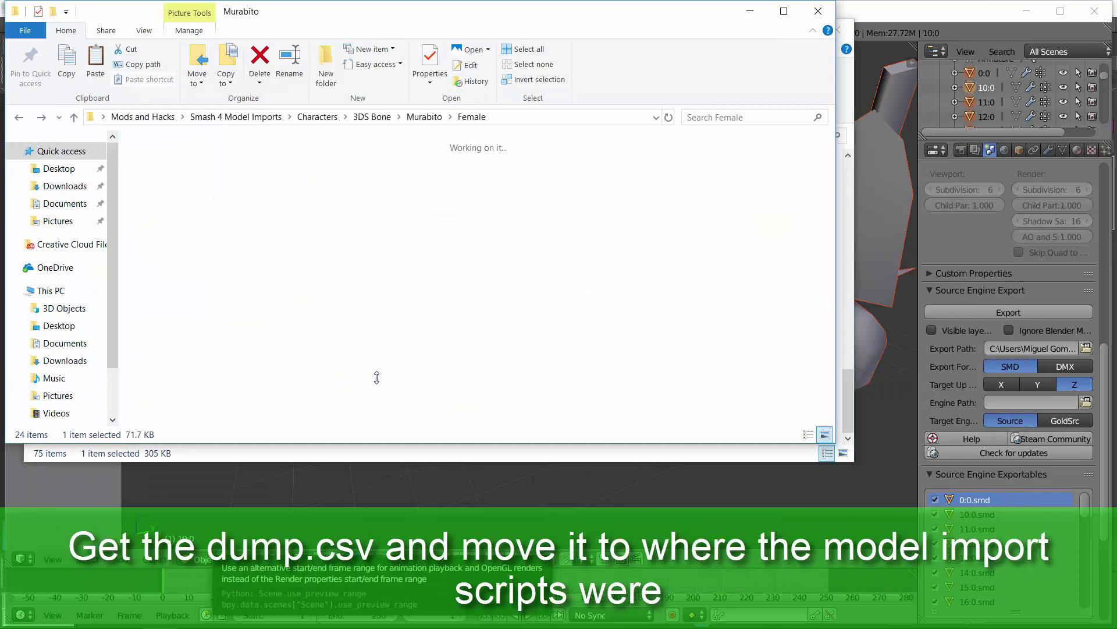
double_click(378, 377)
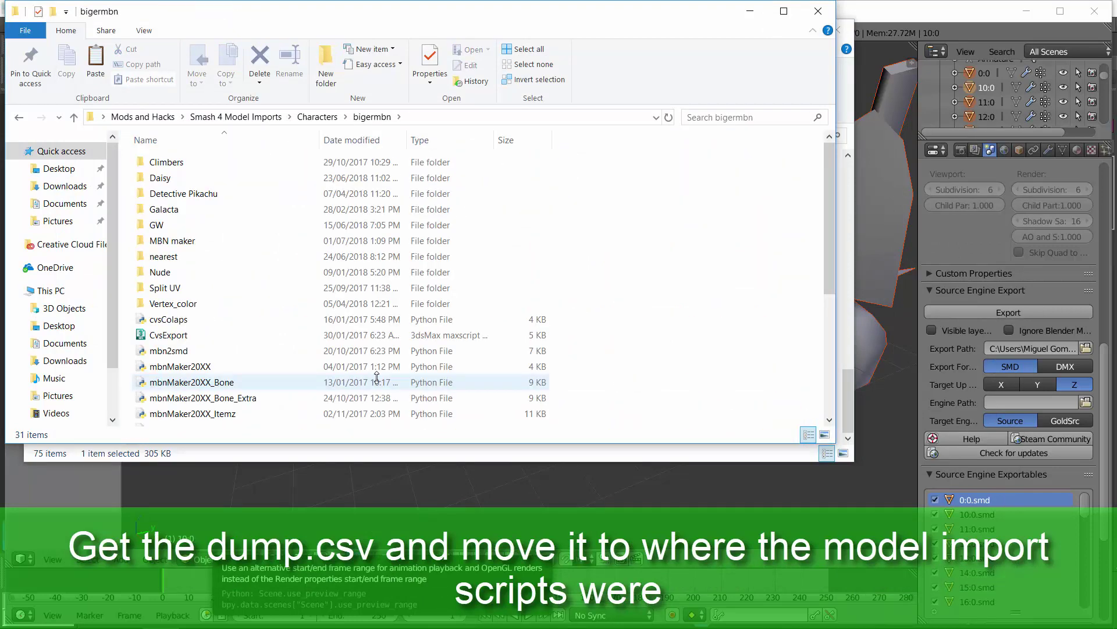
key(ctrl+v)
Run "NewermbnMaker20XX_Bone.py dump.csv -n" from a command prompt in the bigermbn folder, and close the prompt
click(227, 300)
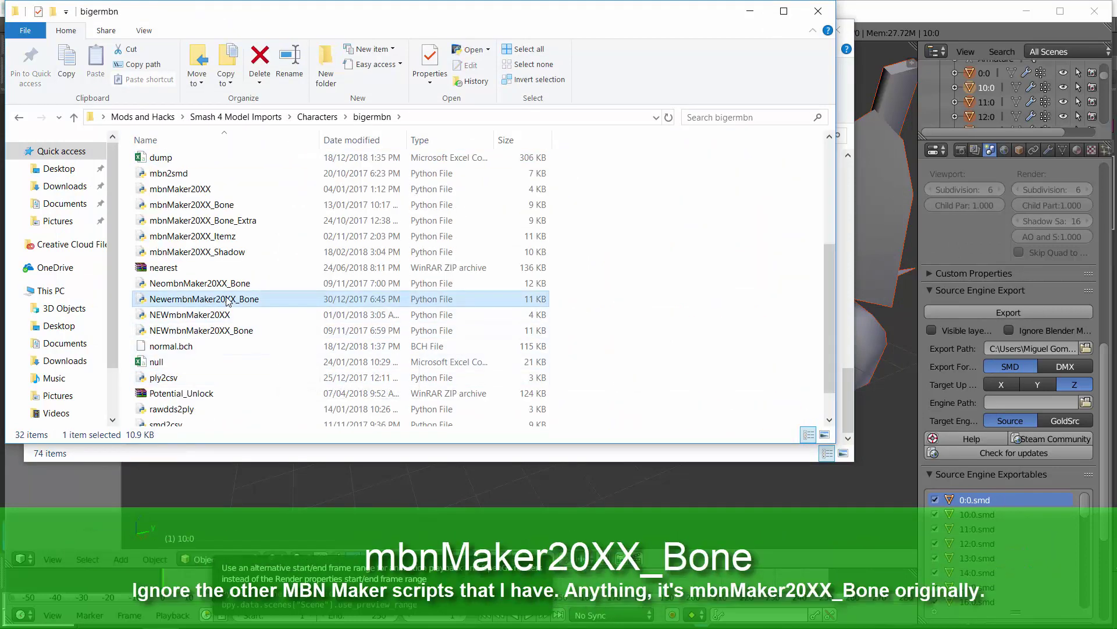
click(227, 300)
click(452, 119)
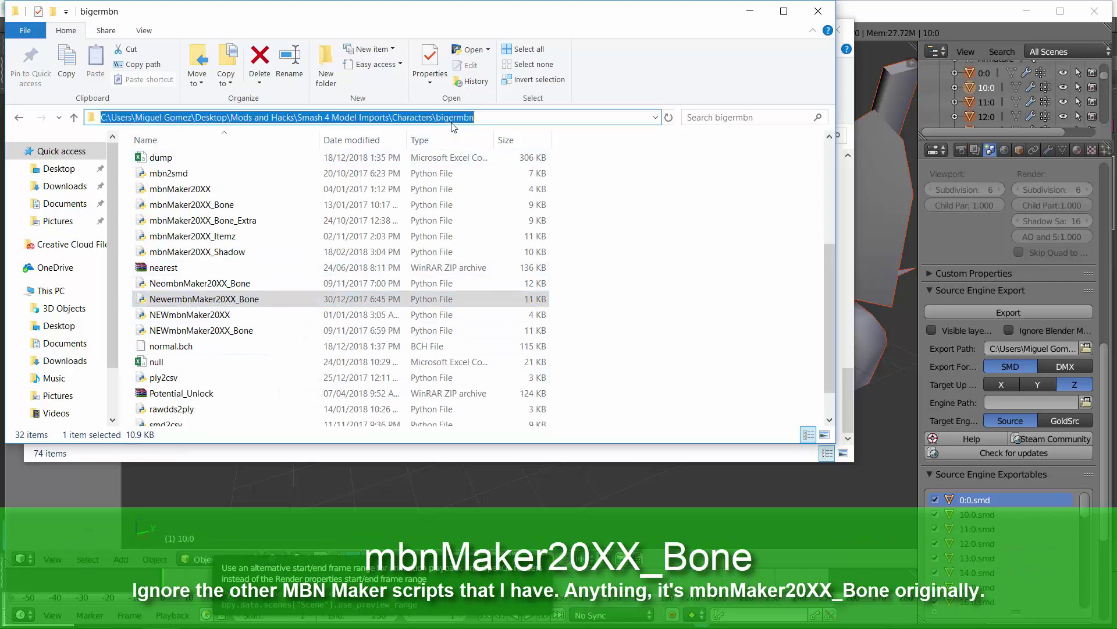
text(cmd.exe)
key(Return)
text(NewermbnMaker20XX_Bone)
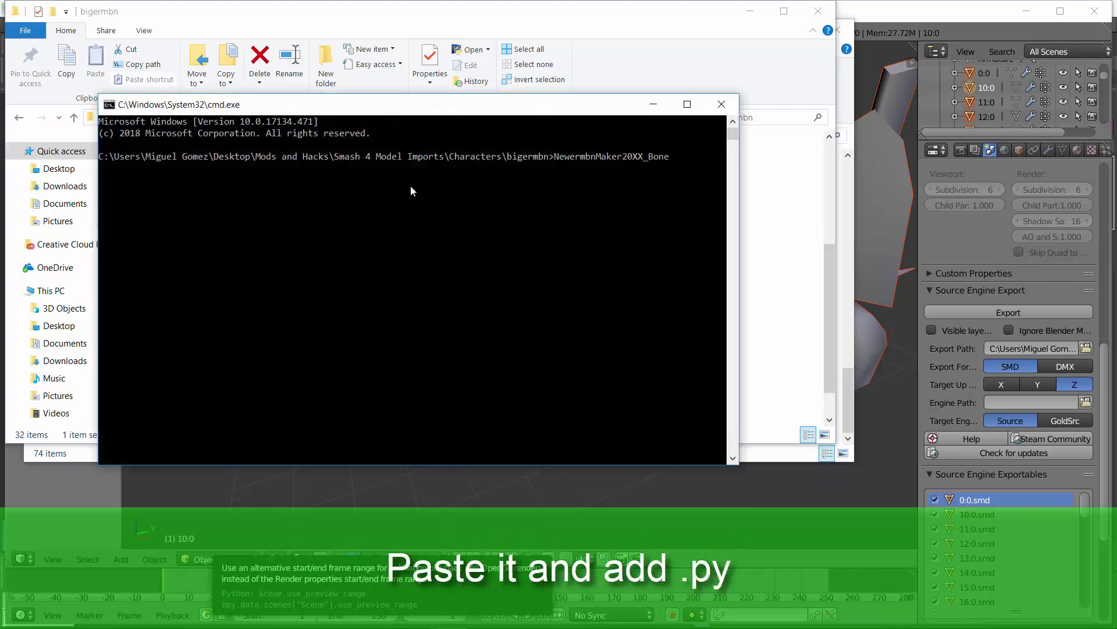
text(.py dump.)
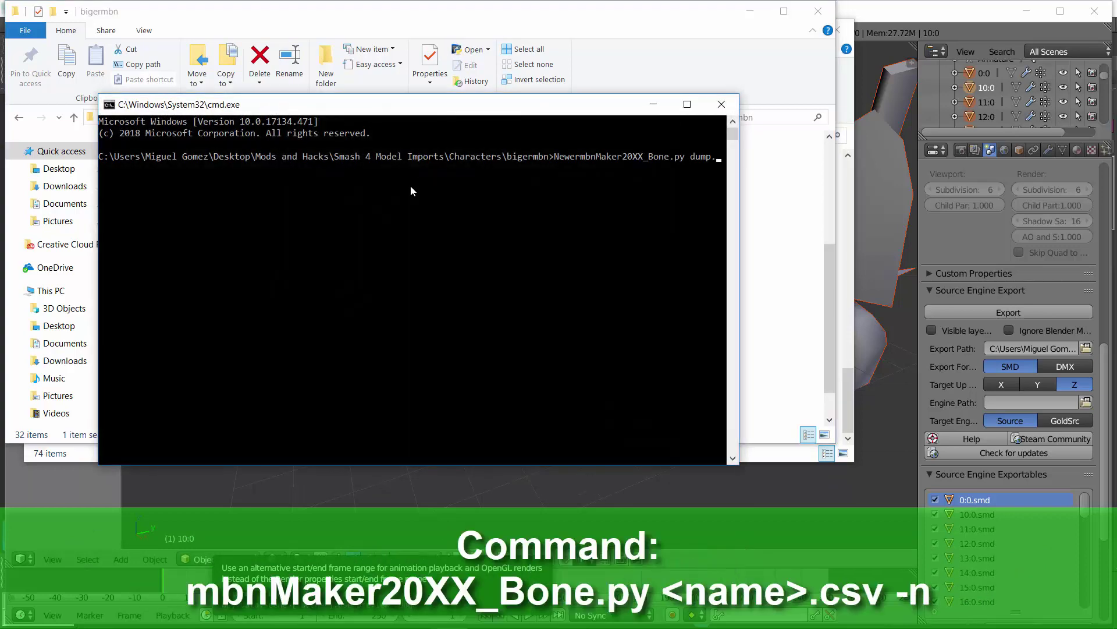
text(csv -n)
key(Return)
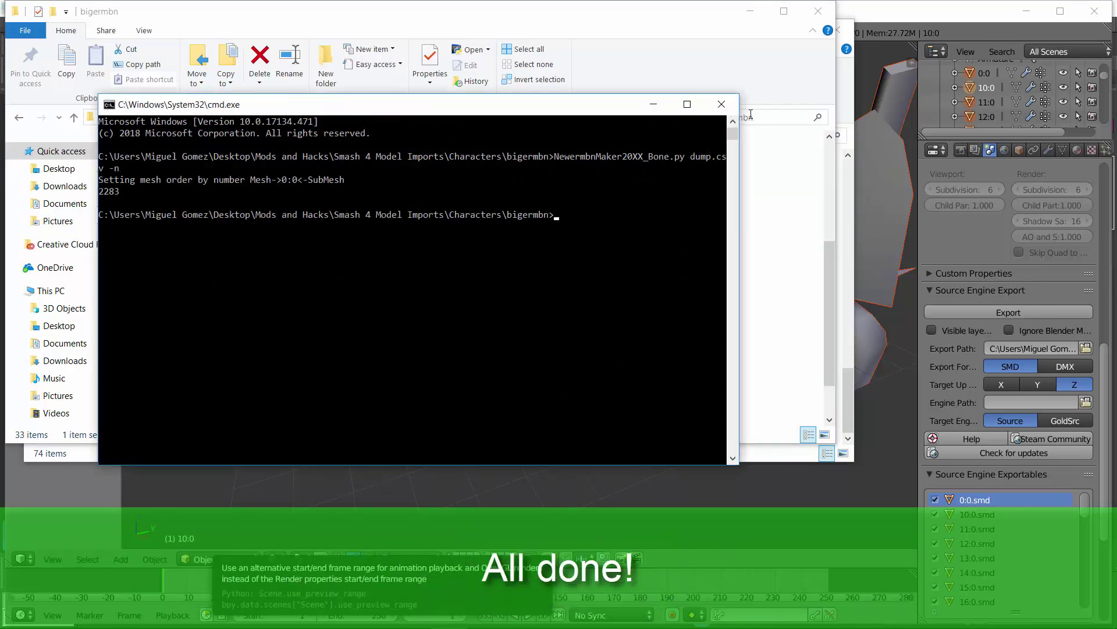
click(721, 105)
Open normal.mbn from the bigermbn folder in Ohana 3DS Rebirth and examine the model from different angles and distances
click(758, 231)
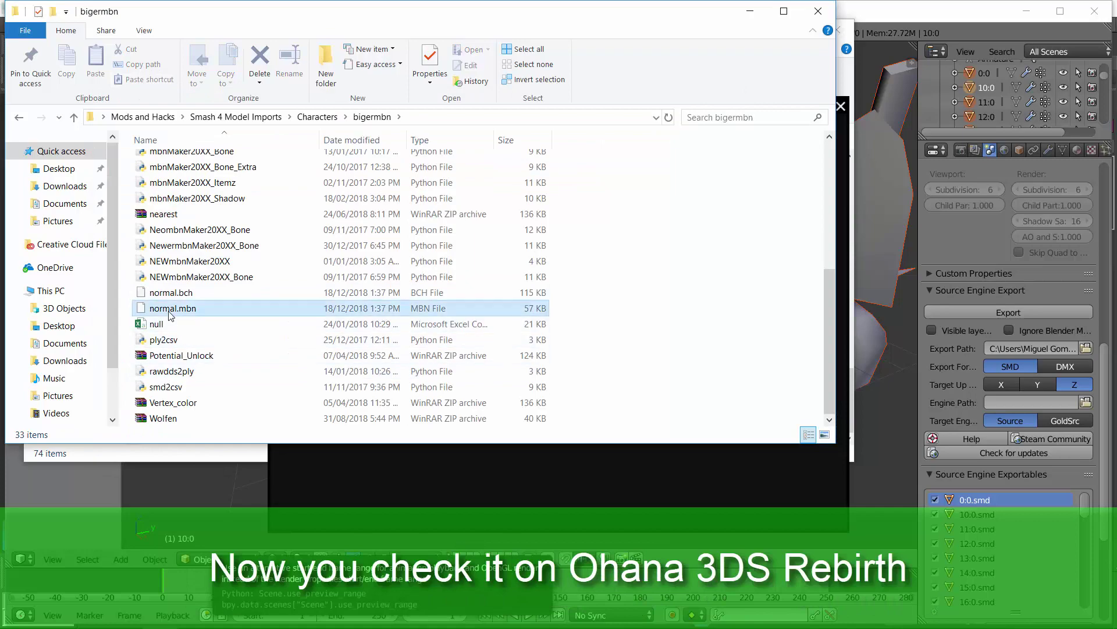
double_click(170, 314)
drag(739, 301, 1021, 347)
scroll(589, 315, up, 3)
scroll(757, 305, up, 5)
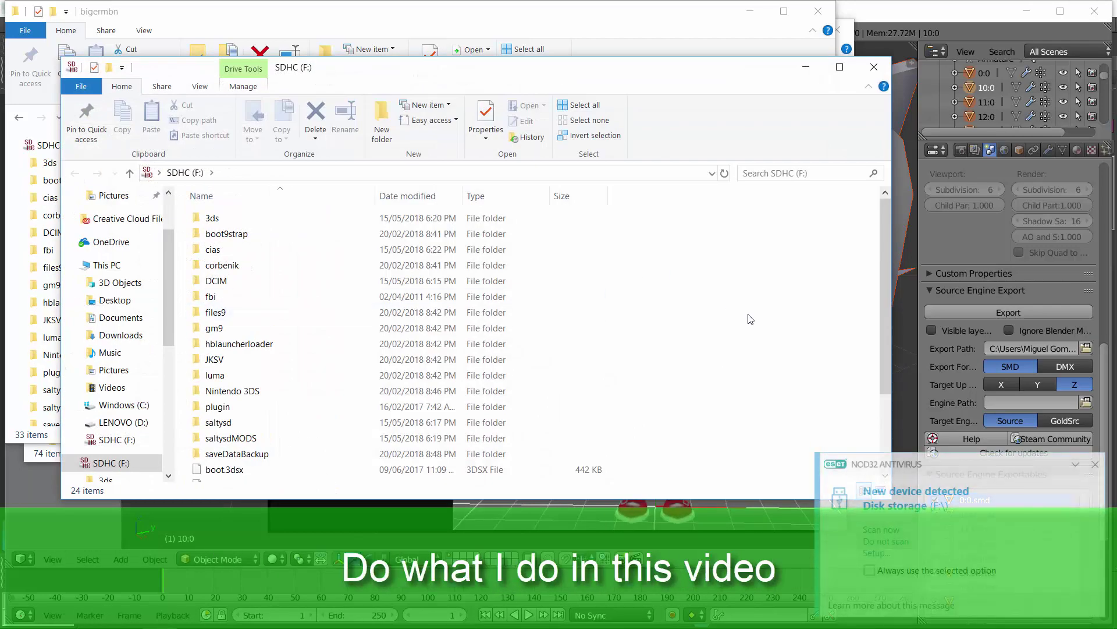
On the SD card, go to the saltysd\smash\model\fighter folder and select the murabito folder
key(s)
key(Return)
key(Down)
key(Return)
key(Down)
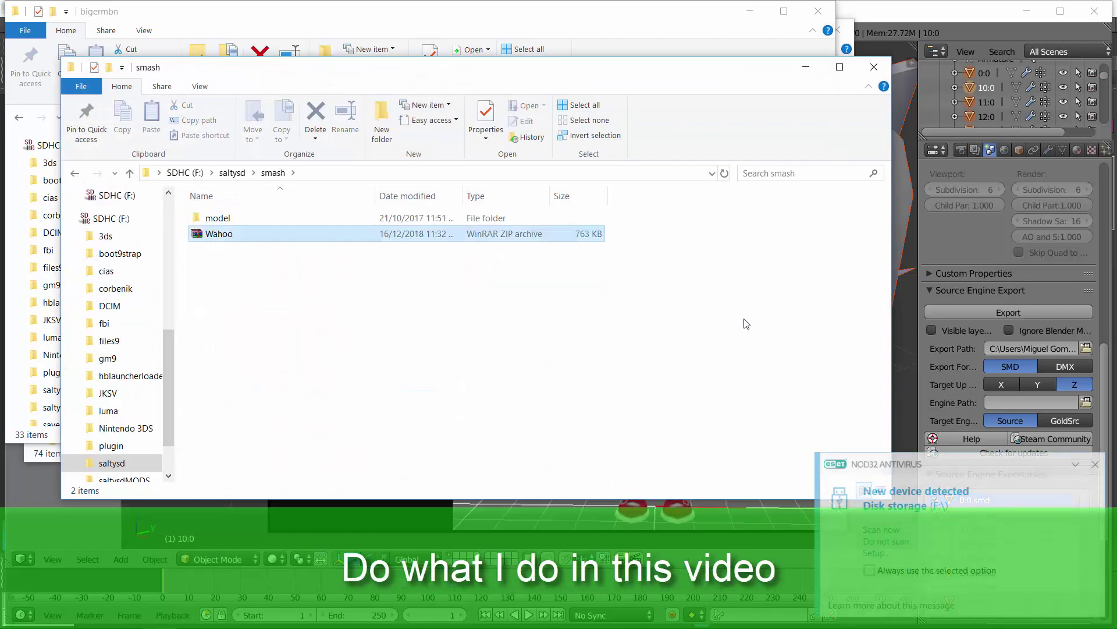
key(Up)
key(Return)
key(f)
key(Return)
key(m)
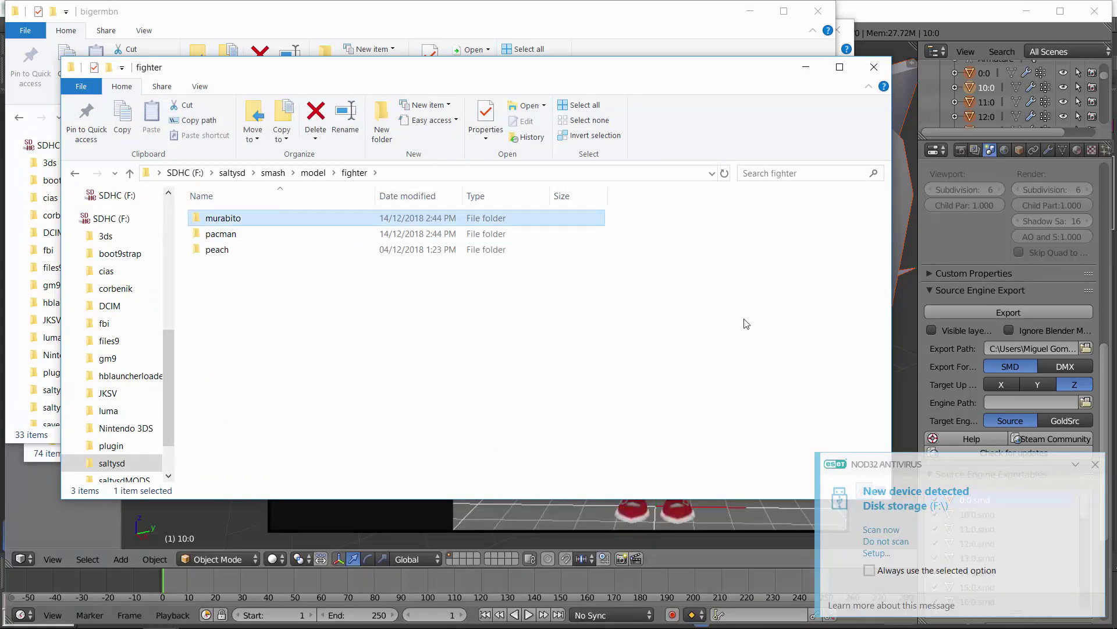